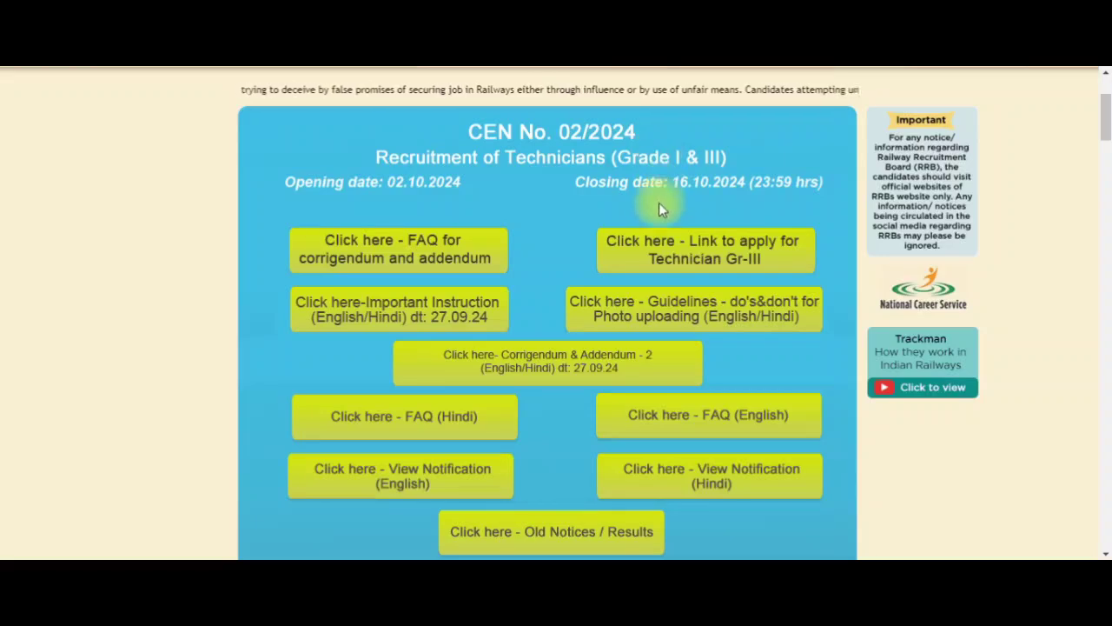
Step: Open the application link for Technician Gr-III under the CEN No. 02/2024 recruitment notice
{"action": "scroll", "coordinate": [460, 212], "scroll_direction": "down", "scroll_amount": 1}
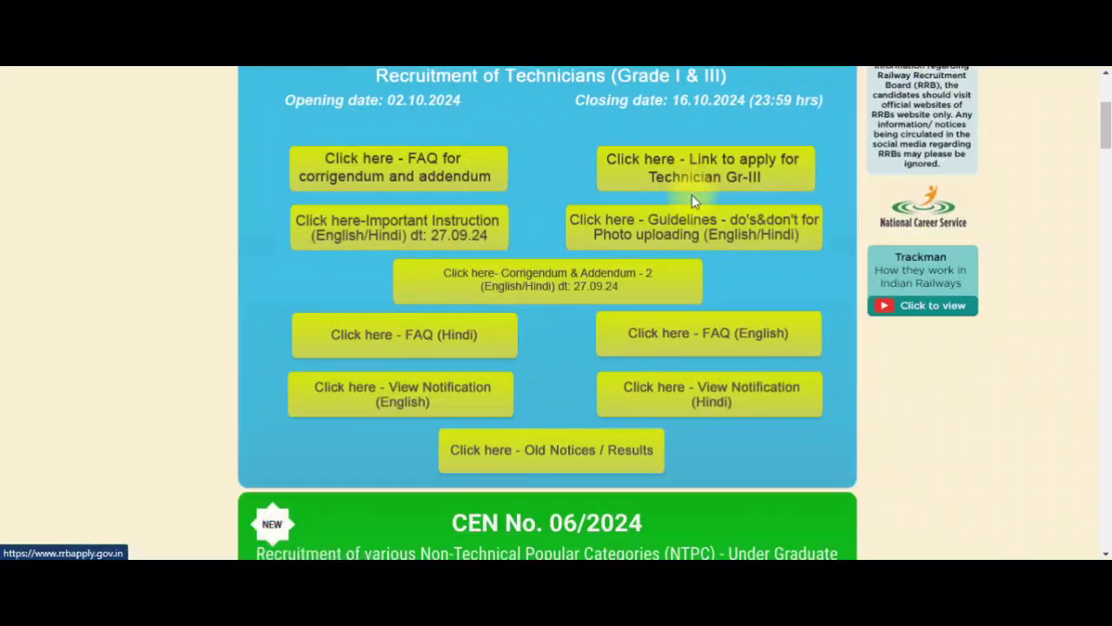
{"action": "left_click", "coordinate": [745, 178]}
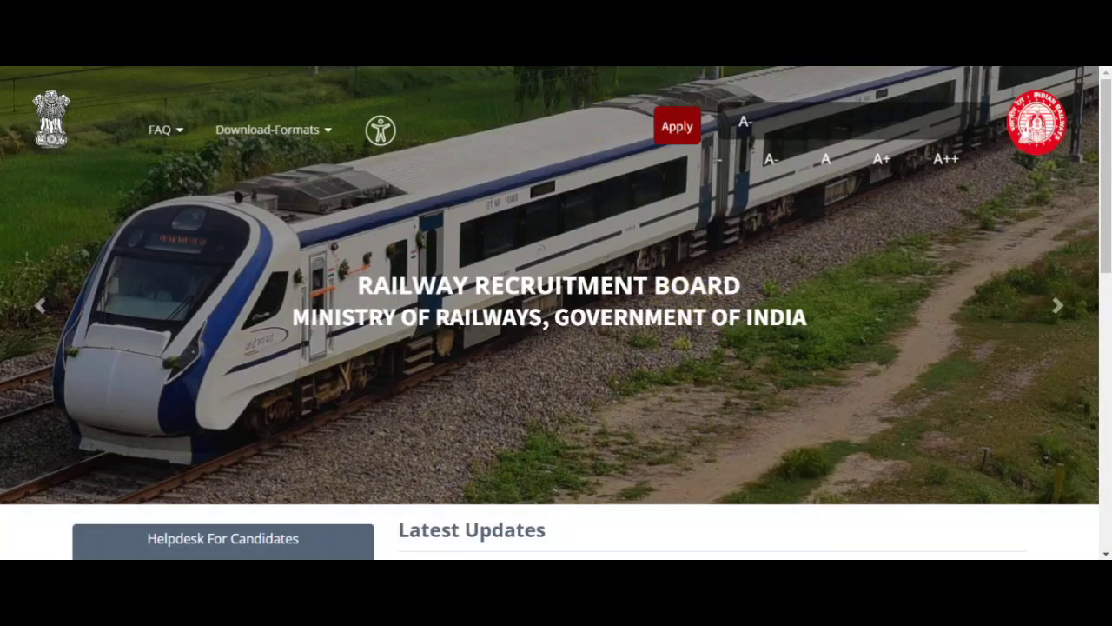
Step: Read the CEN 02-2024 important notice for the application window period and the rules for existing paid and new candidates
{"action": "left_click", "coordinate": [670, 12]}
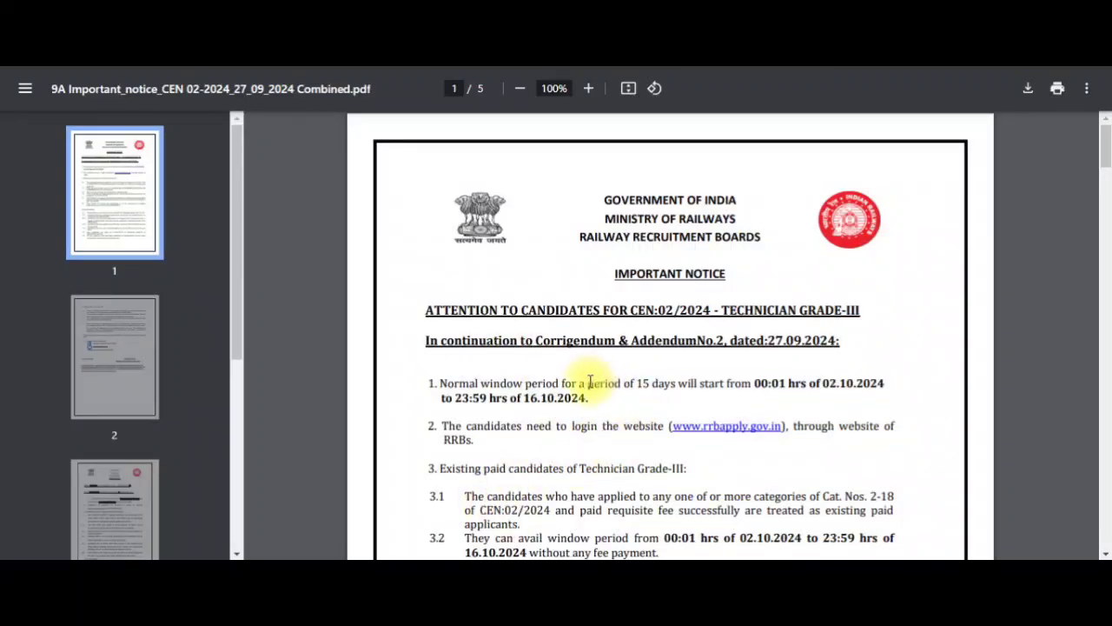
{"action": "left_click_drag", "start_coordinate": [589, 382], "coordinate": [685, 383]}
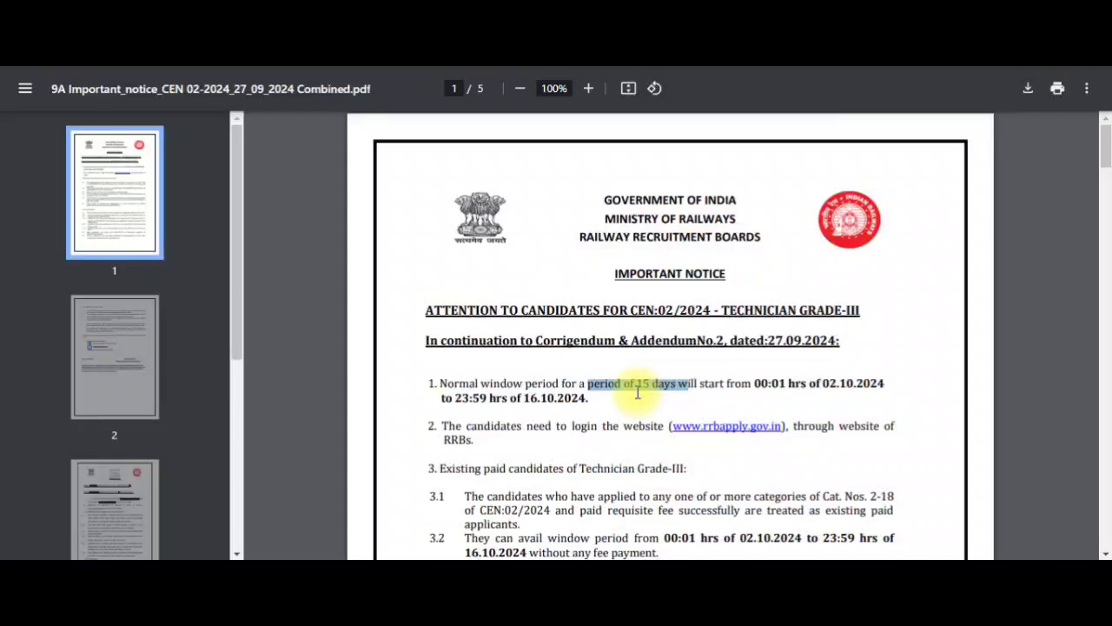
{"action": "scroll", "coordinate": [637, 391], "scroll_direction": "down", "scroll_amount": 5}
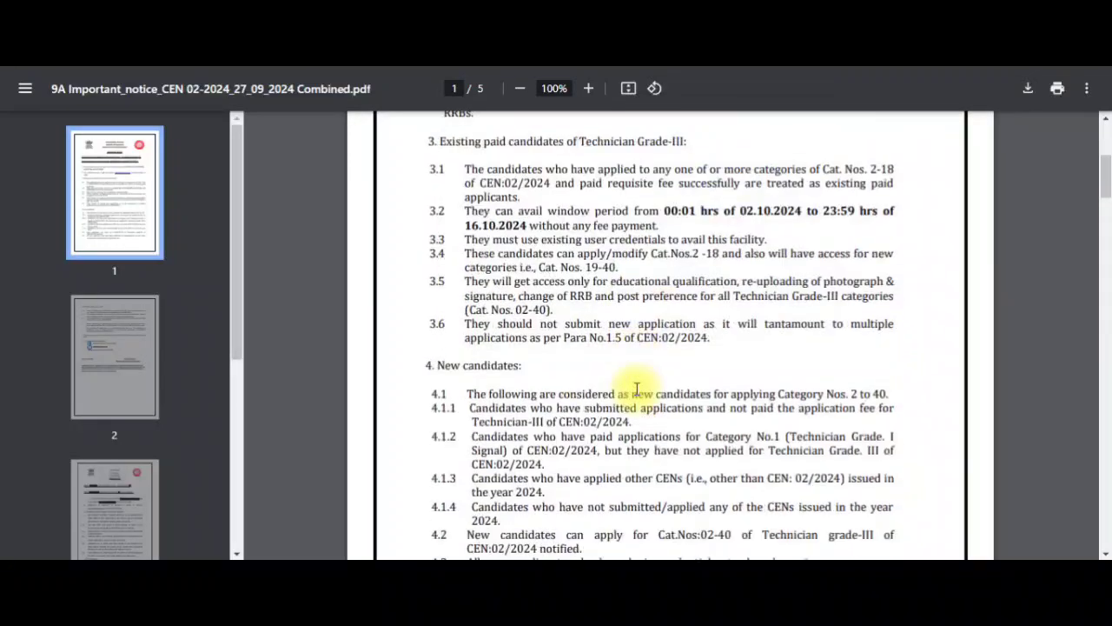
{"action": "scroll", "coordinate": [637, 391], "scroll_direction": "down", "scroll_amount": 1}
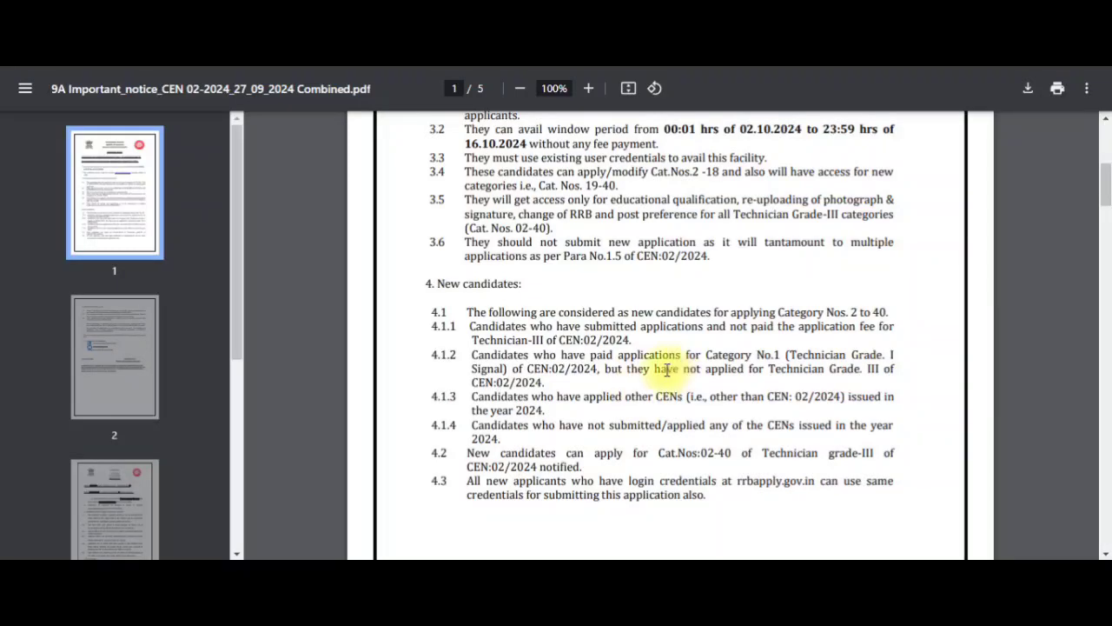
{"action": "scroll", "coordinate": [665, 370], "scroll_direction": "down", "scroll_amount": 4}
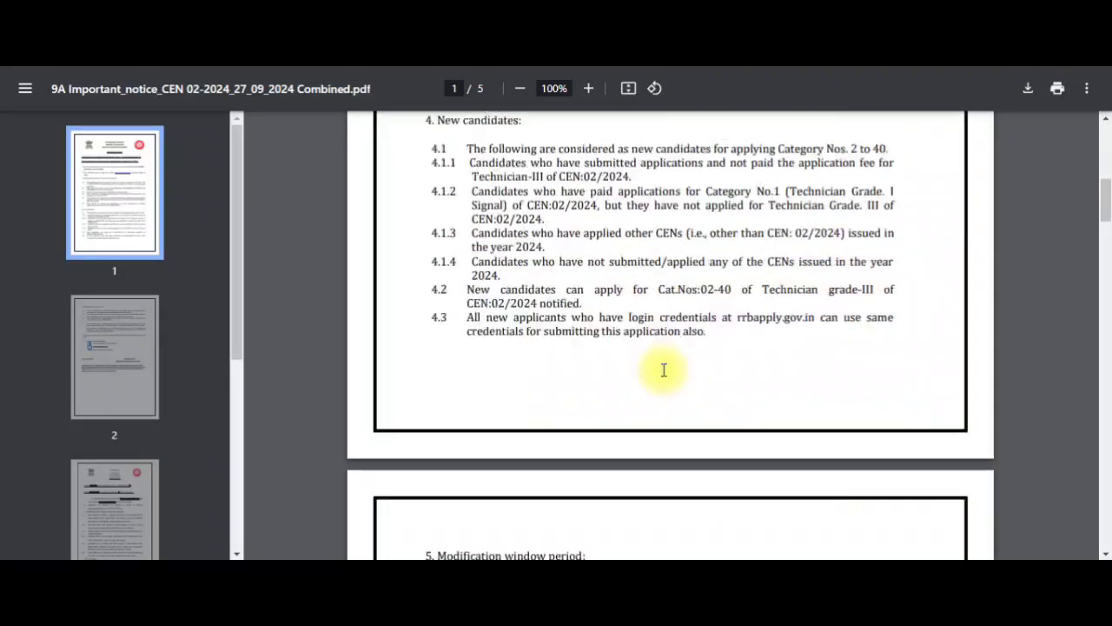
{"action": "scroll", "coordinate": [664, 370], "scroll_direction": "down", "scroll_amount": 3}
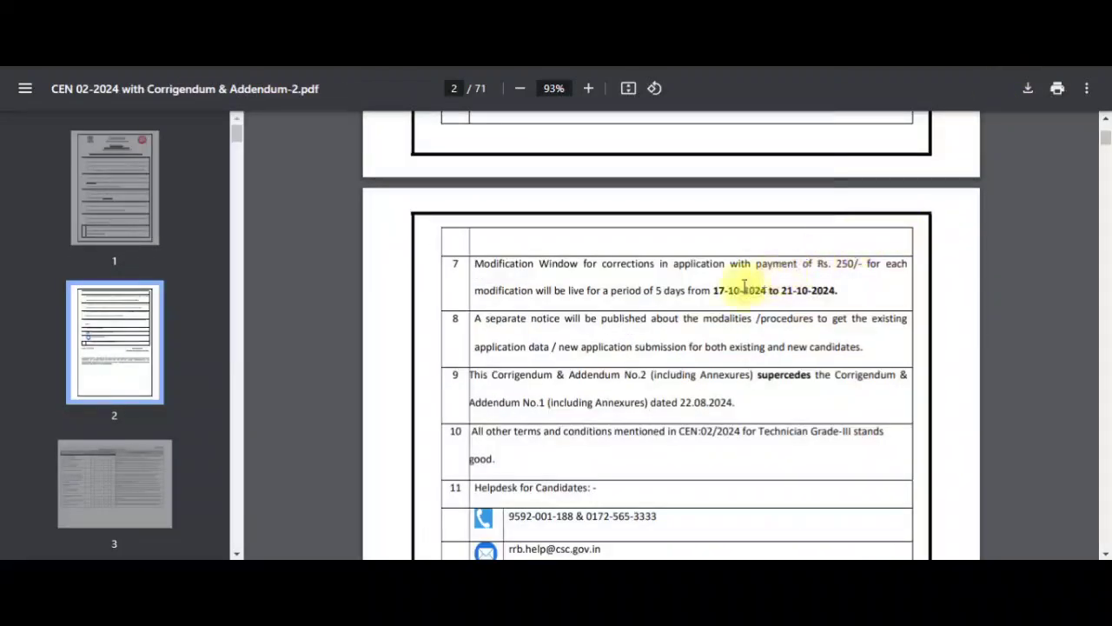
Step: Examine the modification window dates and the following clauses in the CEN 02-2024 Corrigendum & Addendum-2 document
{"action": "left_click_drag", "start_coordinate": [713, 291], "coordinate": [843, 293]}
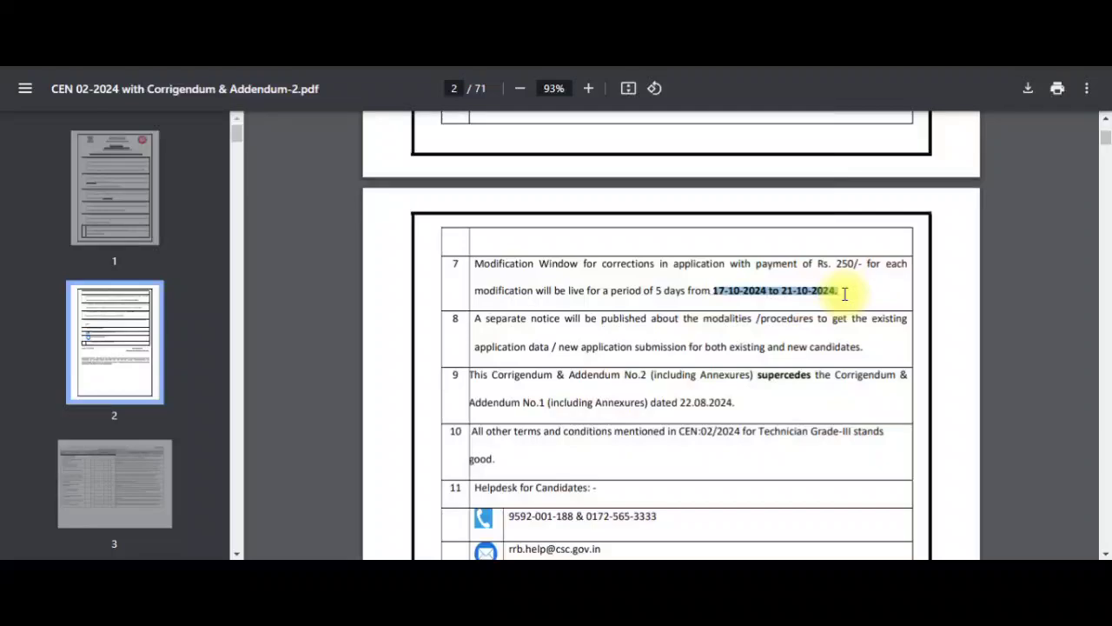
{"action": "scroll", "coordinate": [752, 346], "scroll_direction": "down", "scroll_amount": 2}
{"action": "scroll", "coordinate": [753, 346], "scroll_direction": "down", "scroll_amount": 2}
{"action": "scroll", "coordinate": [752, 346], "scroll_direction": "up", "scroll_amount": 10}
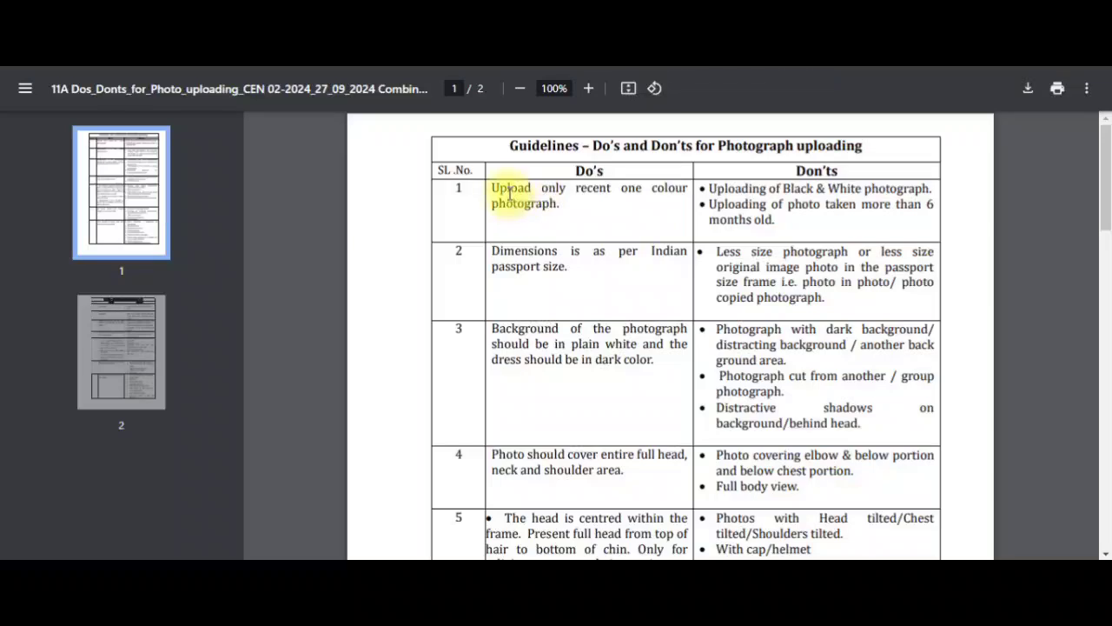
Step: Review the do's and don'ts in the photograph uploading guidelines for CEN 02-2024
{"action": "left_click_drag", "start_coordinate": [489, 188], "coordinate": [622, 188]}
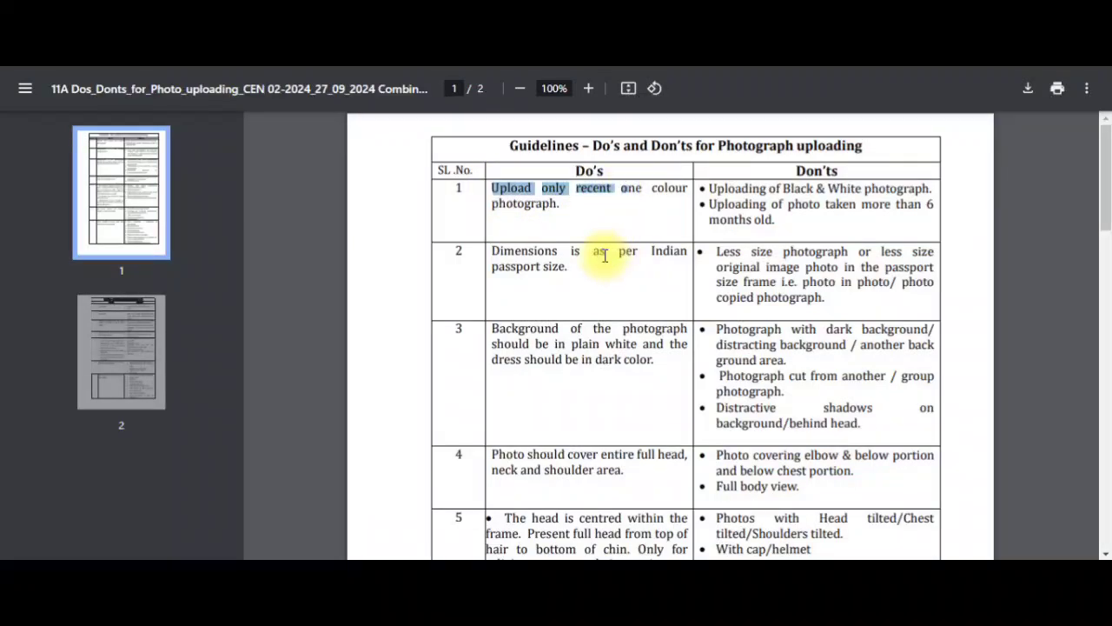
{"action": "scroll", "coordinate": [604, 255], "scroll_direction": "down", "scroll_amount": 2}
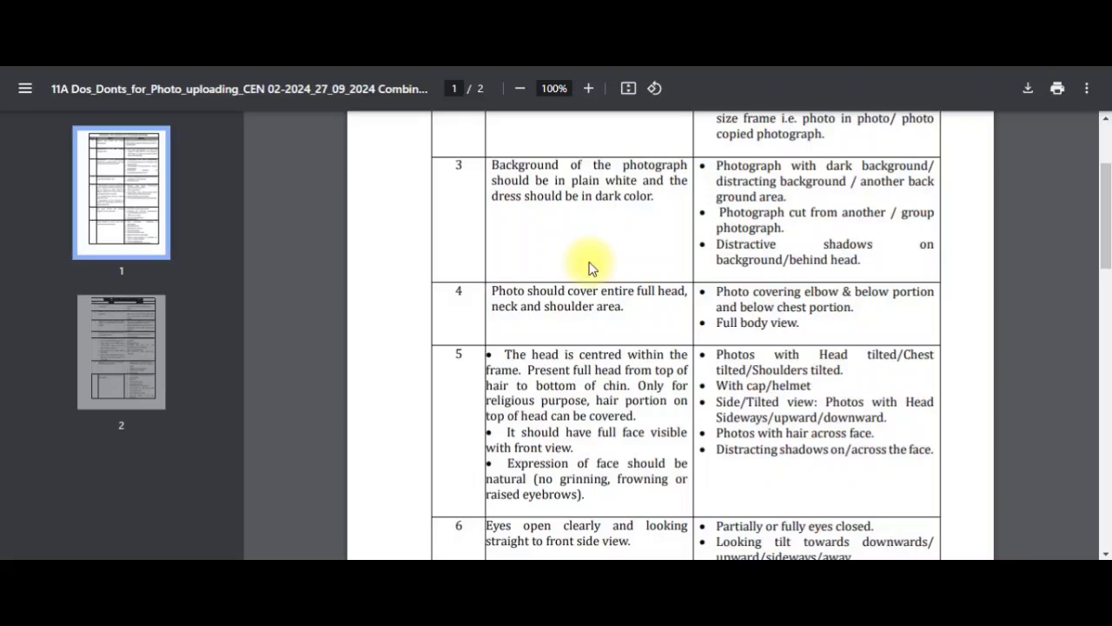
{"action": "scroll", "coordinate": [588, 268], "scroll_direction": "down", "scroll_amount": 9}
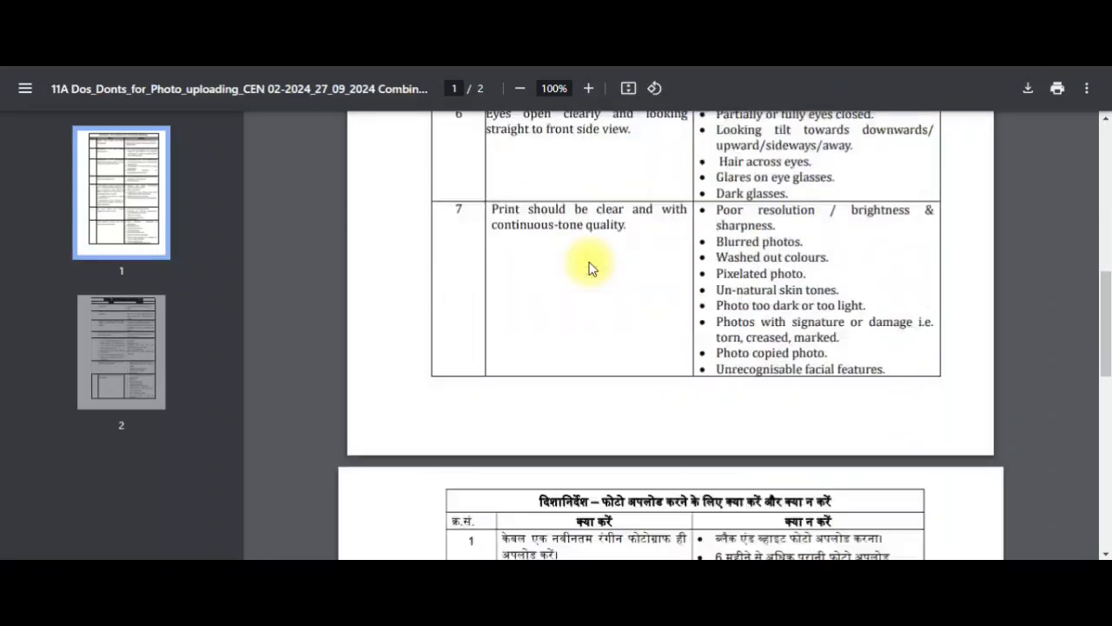
{"action": "scroll", "coordinate": [591, 266], "scroll_direction": "down", "scroll_amount": 5}
{"action": "scroll", "coordinate": [591, 267], "scroll_direction": "up", "scroll_amount": 8}
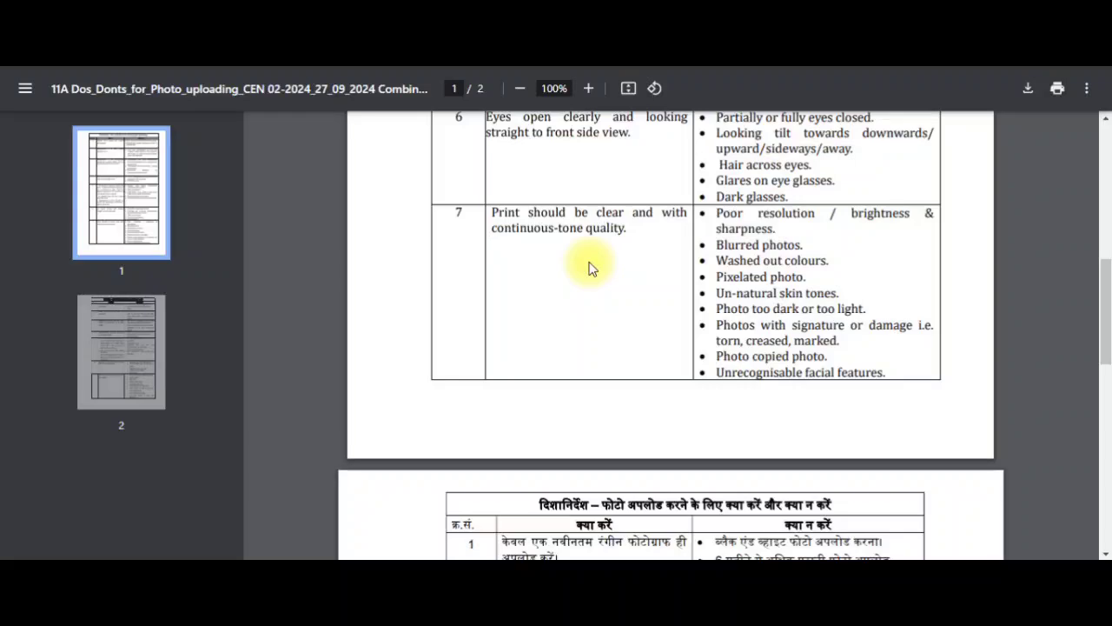
{"action": "scroll", "coordinate": [589, 268], "scroll_direction": "up", "scroll_amount": 3}
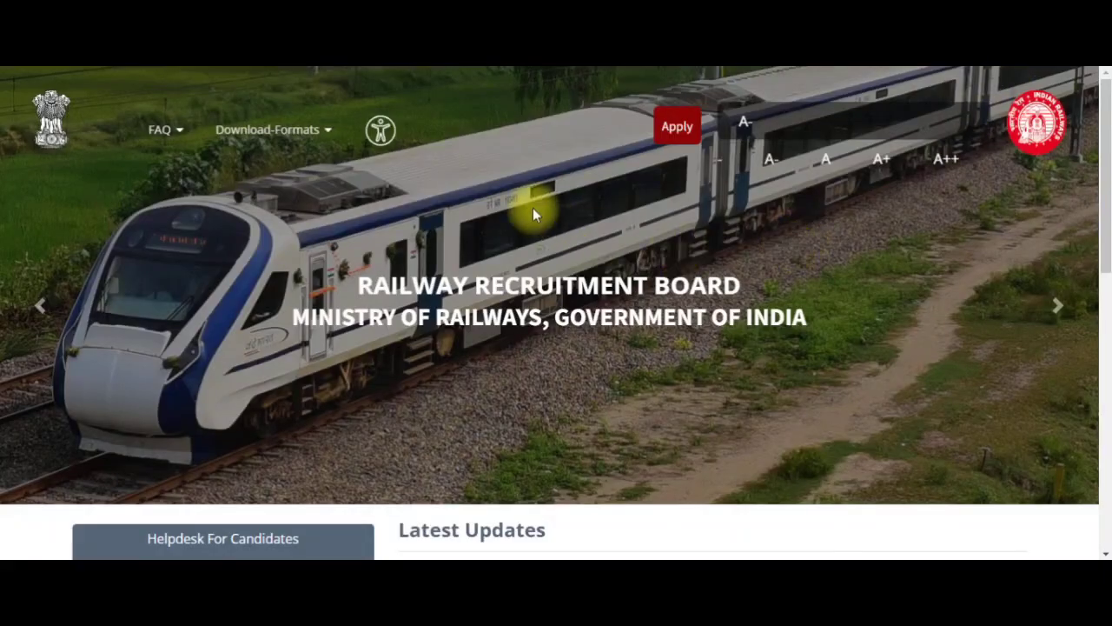
Step: Open the Railway Recruitment Board sign-in page for applicants who already have an account
{"action": "left_click", "coordinate": [677, 143]}
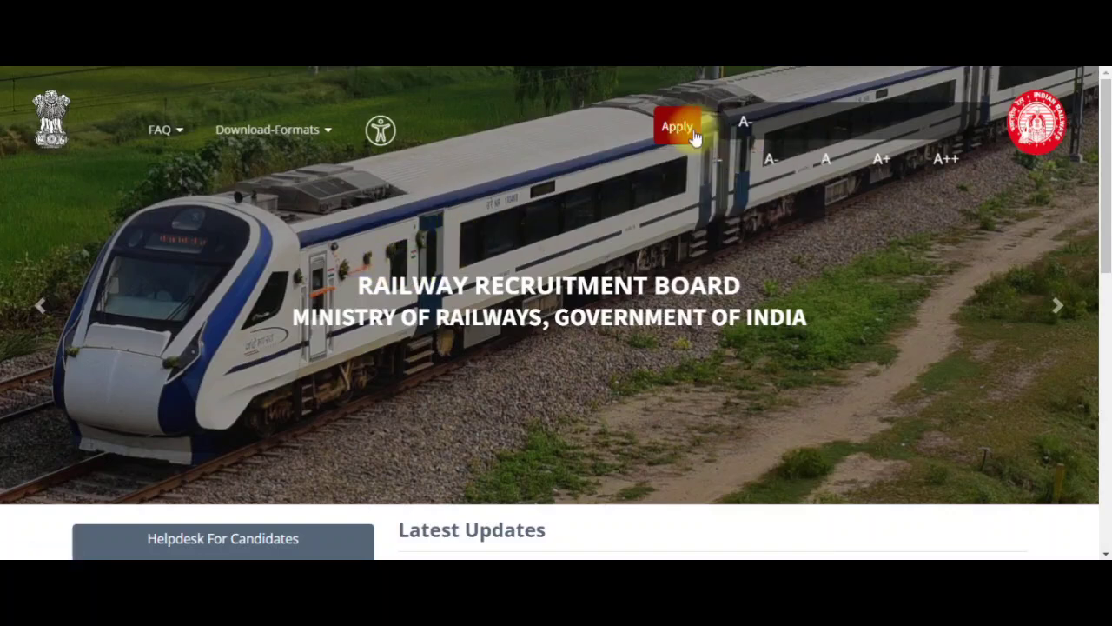
{"action": "mouse_move", "coordinate": [687, 129]}
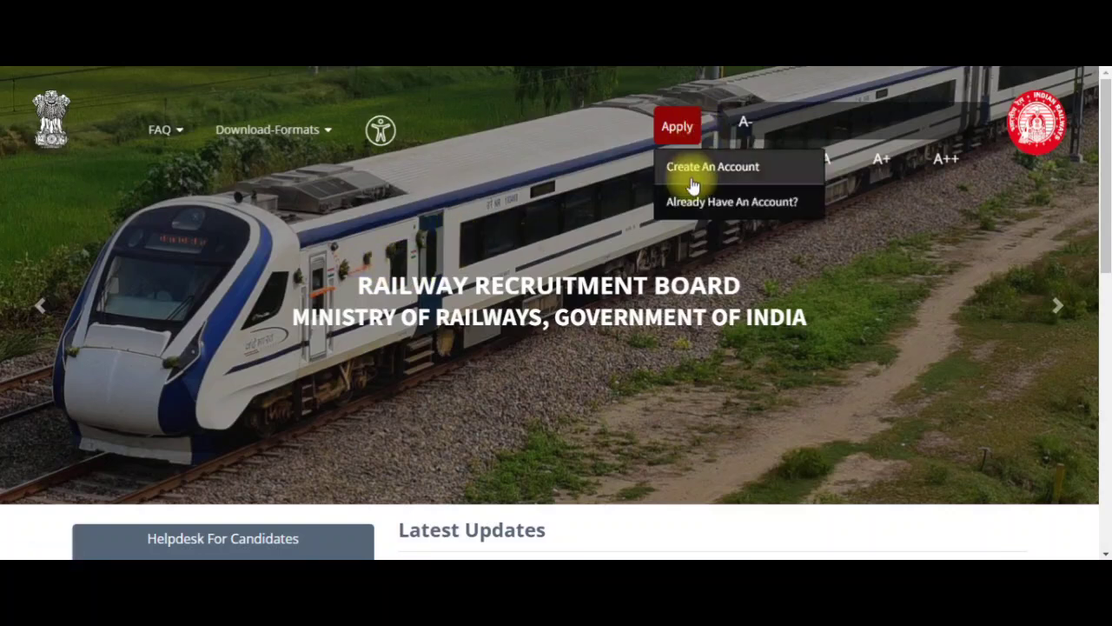
{"action": "left_click", "coordinate": [728, 212]}
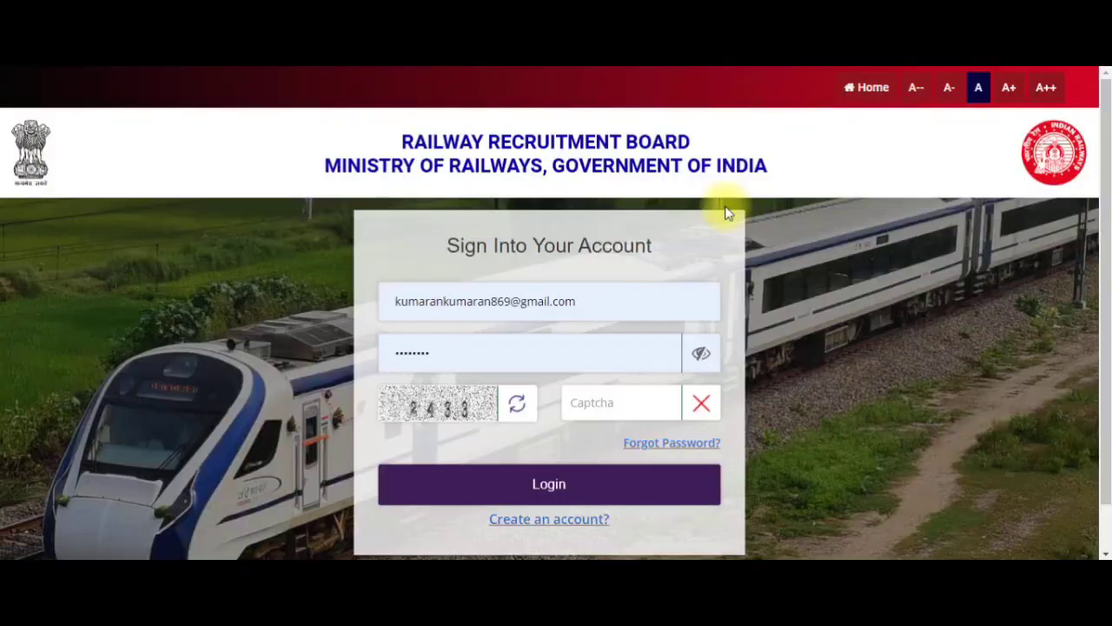
Step: Log in with the saved account e-mail and password, entering the captcha code
{"action": "left_click", "coordinate": [580, 302]}
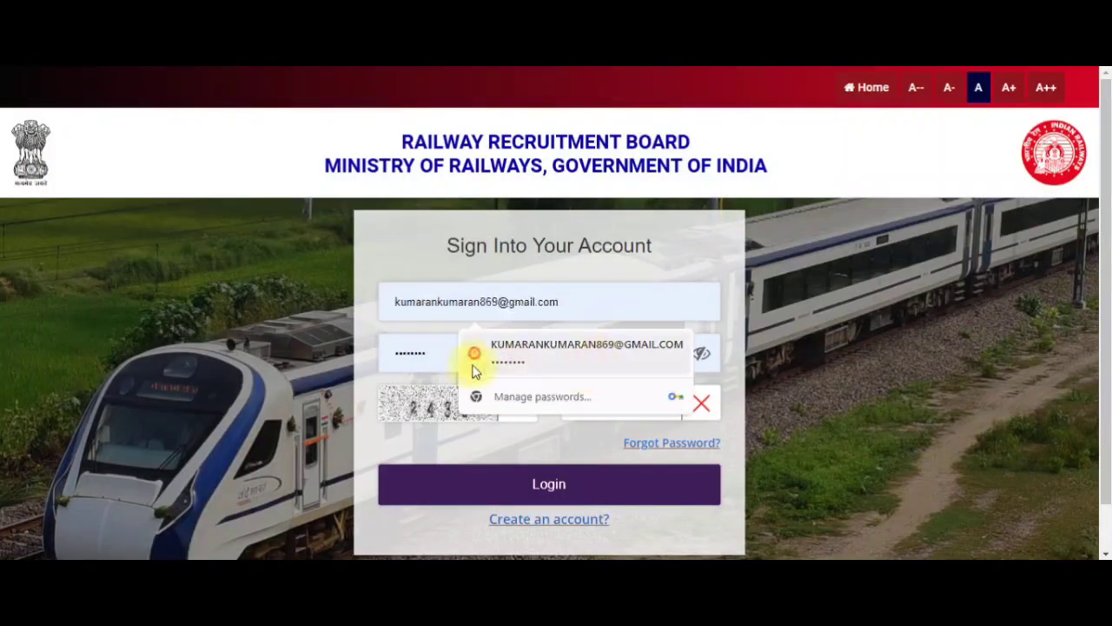
{"action": "left_click", "coordinate": [492, 354]}
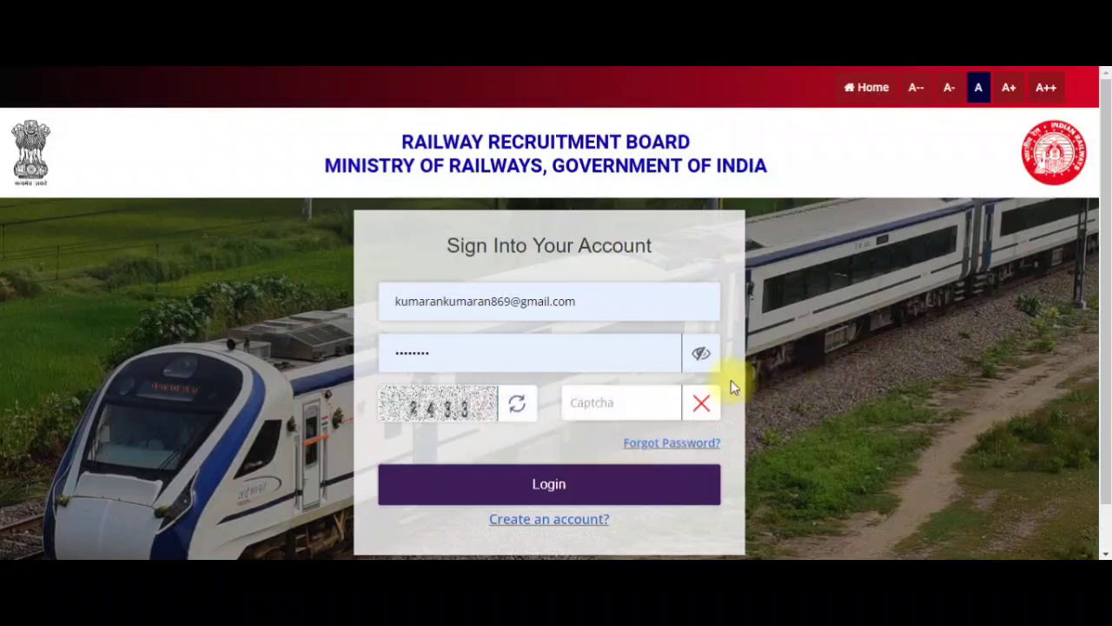
{"action": "left_click", "coordinate": [603, 402]}
{"action": "type", "text": "2433"}
{"action": "left_click", "coordinate": [548, 501]}
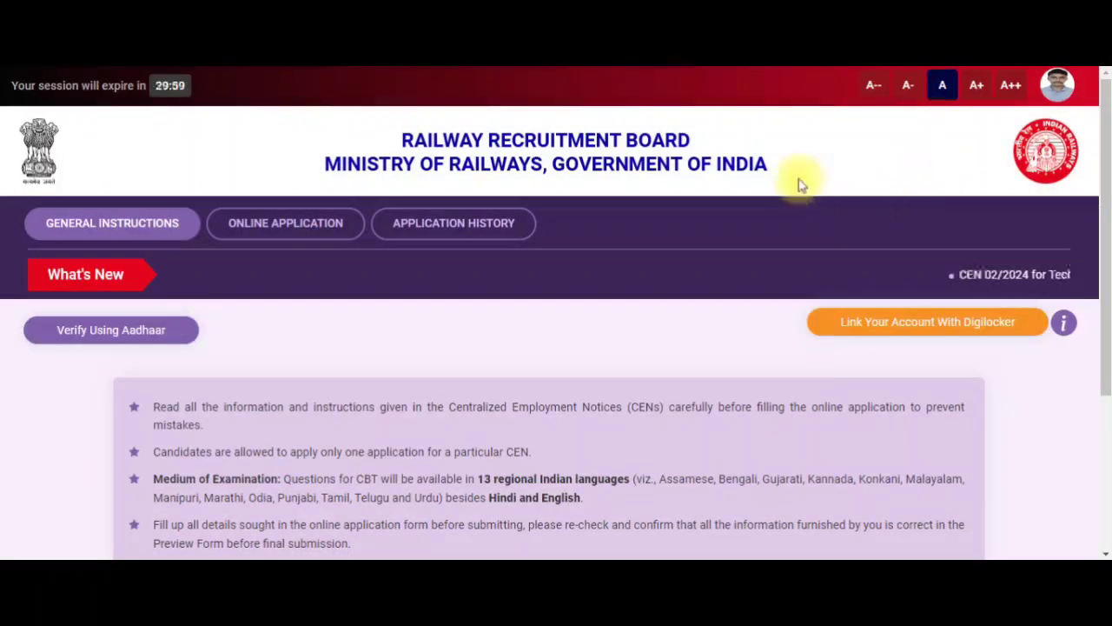
Step: Look through the general instructions and proceed to the online application page
{"action": "scroll", "coordinate": [333, 209], "scroll_direction": "down", "scroll_amount": 1}
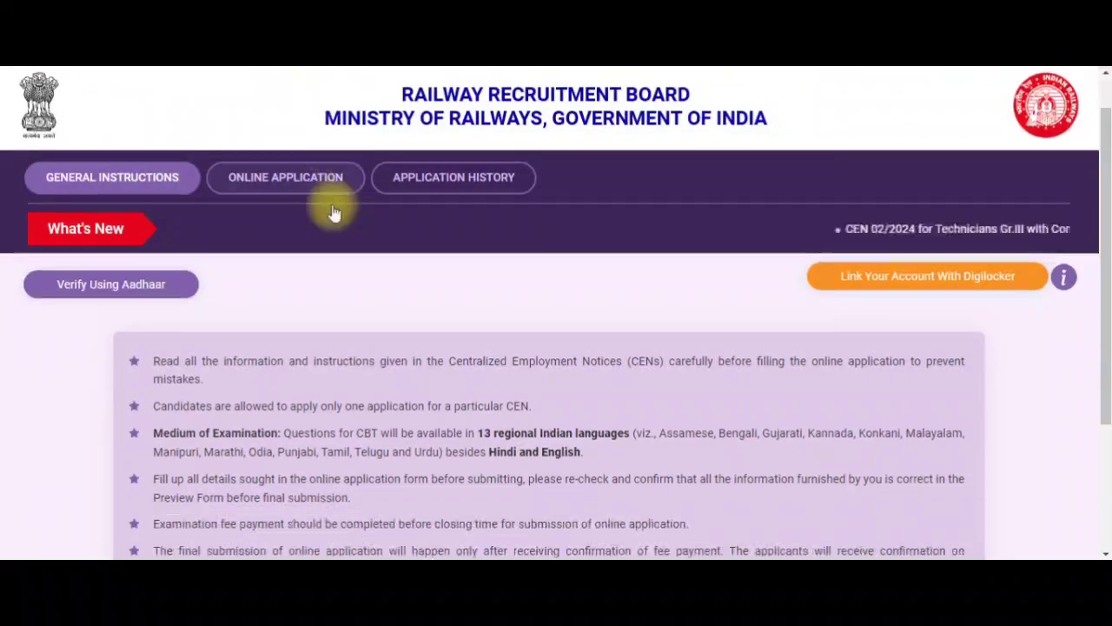
{"action": "scroll", "coordinate": [334, 212], "scroll_direction": "down", "scroll_amount": 3}
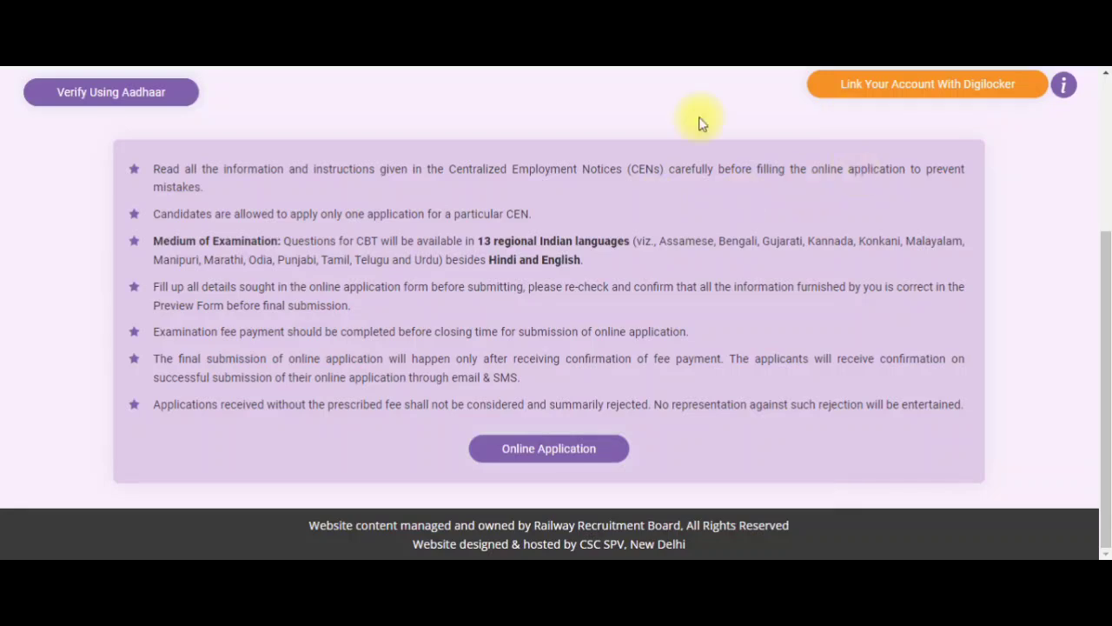
{"action": "left_click", "coordinate": [536, 455]}
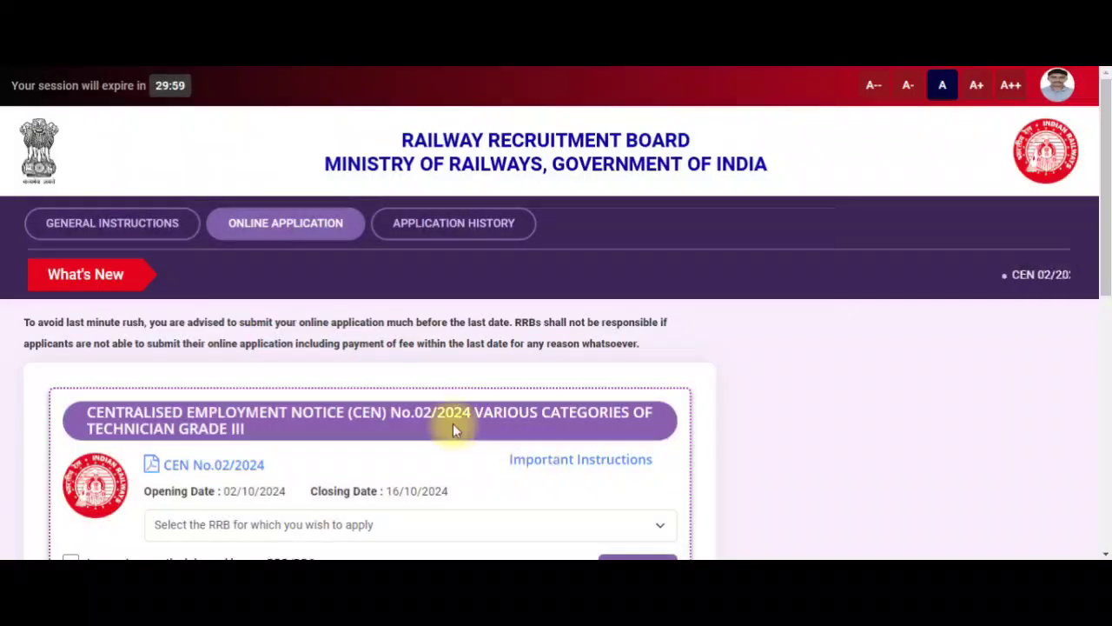
Step: Select Chennai as the RRB for the CEN No.02/2024 Technician Grade III application
{"action": "scroll", "coordinate": [453, 423], "scroll_direction": "down", "scroll_amount": 2}
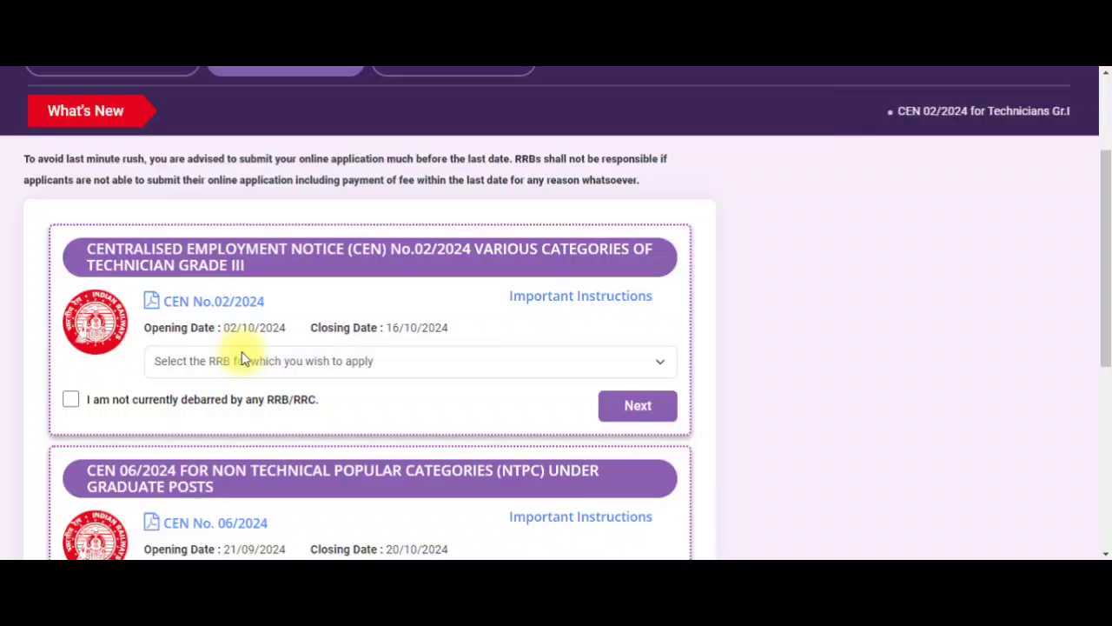
{"action": "scroll", "coordinate": [243, 359], "scroll_direction": "down", "scroll_amount": 1}
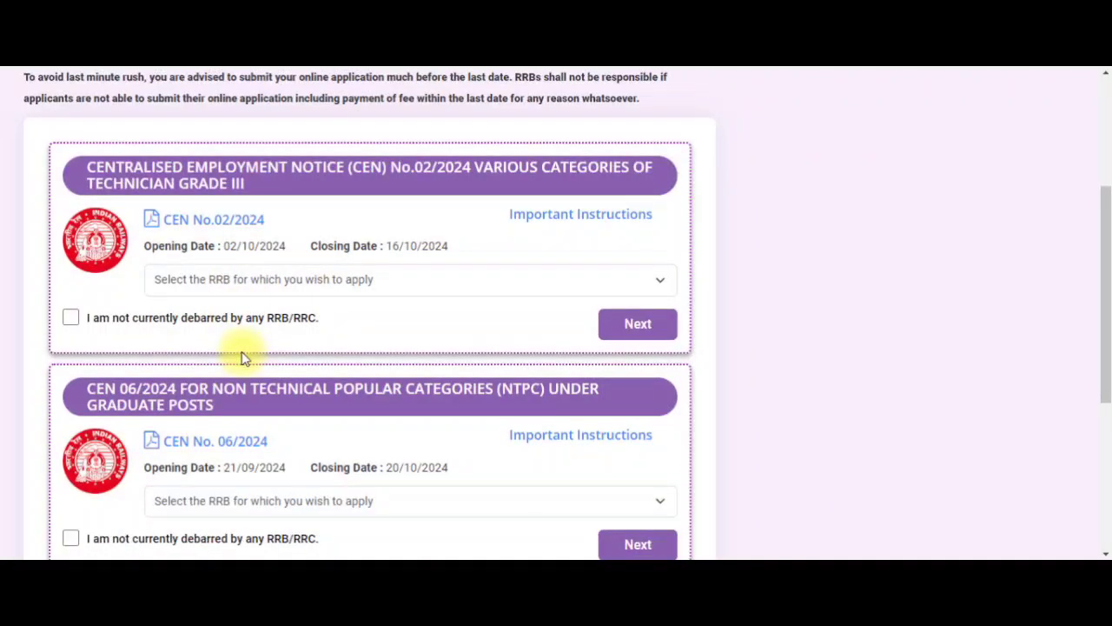
{"action": "scroll", "coordinate": [258, 335], "scroll_direction": "down", "scroll_amount": 1}
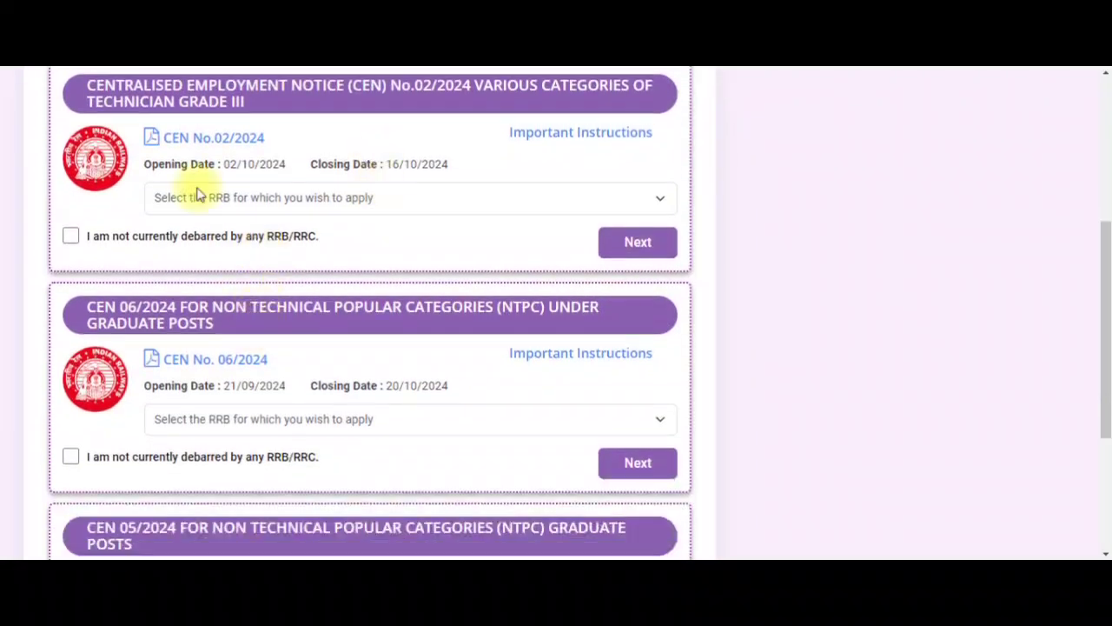
{"action": "left_click", "coordinate": [372, 199]}
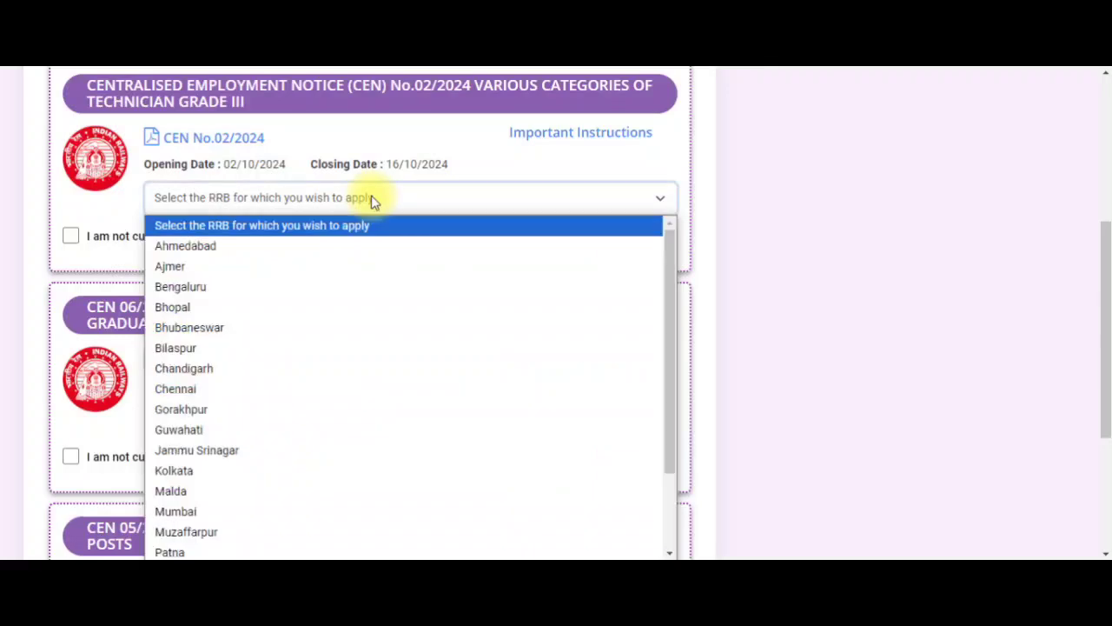
{"action": "left_click", "coordinate": [310, 393]}
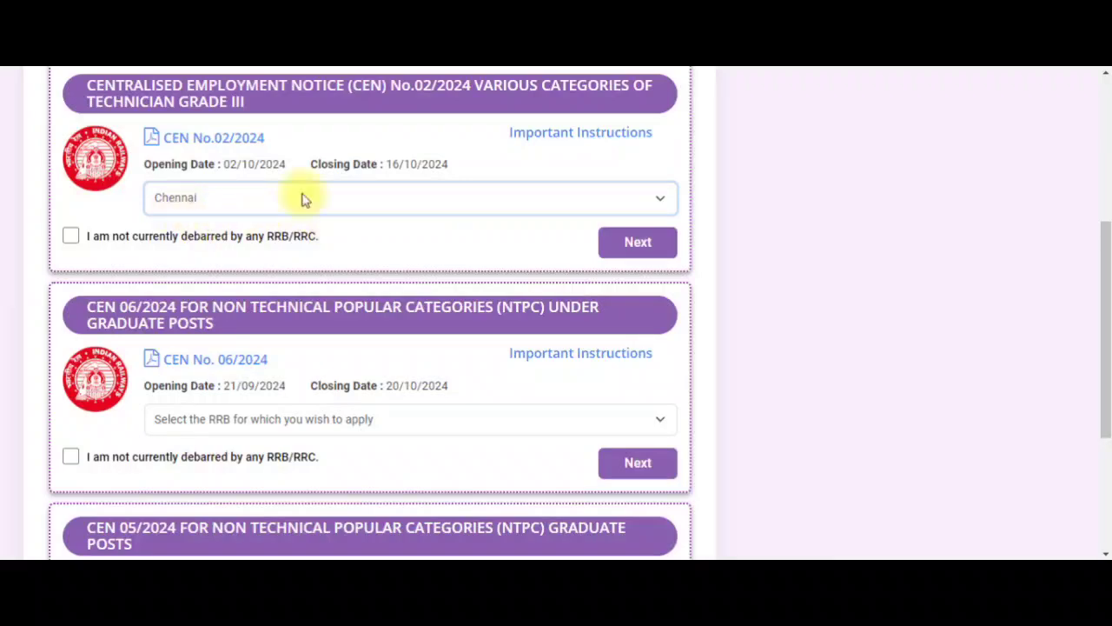
Step: Declare for CEN No.02/2024 that the applicant is not currently debarred by any RRB/RRC
{"action": "left_click", "coordinate": [70, 236]}
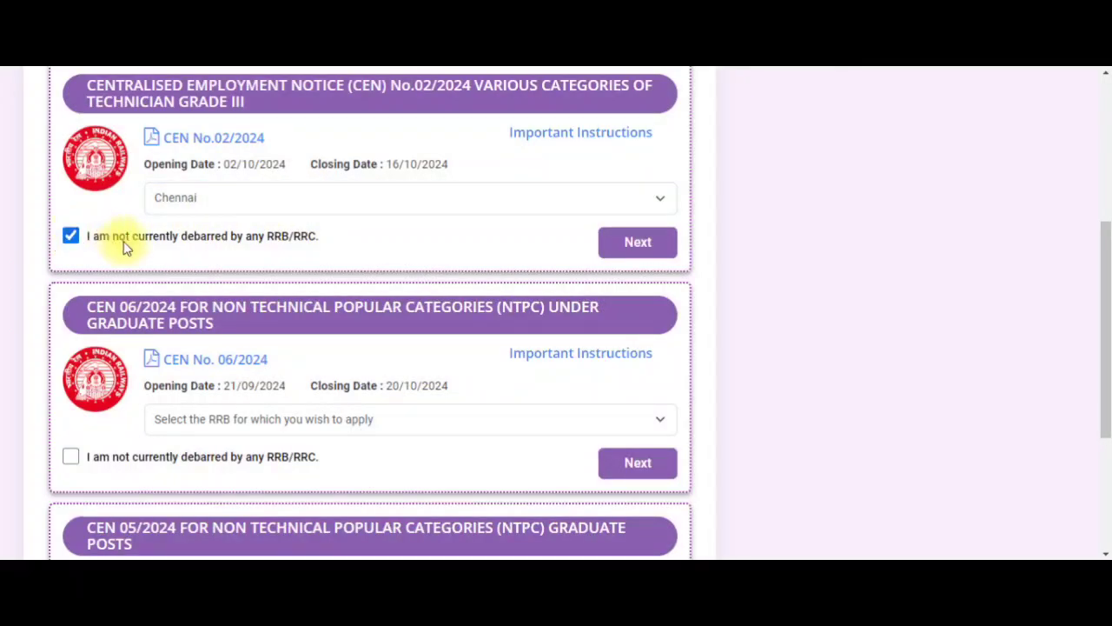
{"action": "left_click_drag", "start_coordinate": [133, 238], "coordinate": [303, 251]}
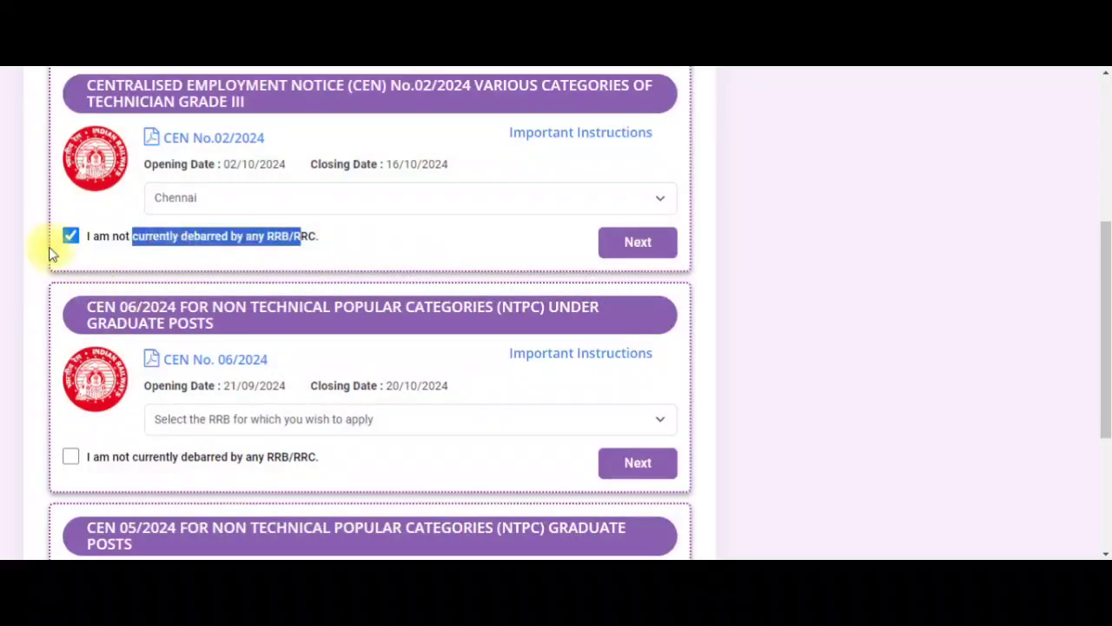
{"action": "left_click", "coordinate": [72, 237]}
{"action": "left_click", "coordinate": [71, 236]}
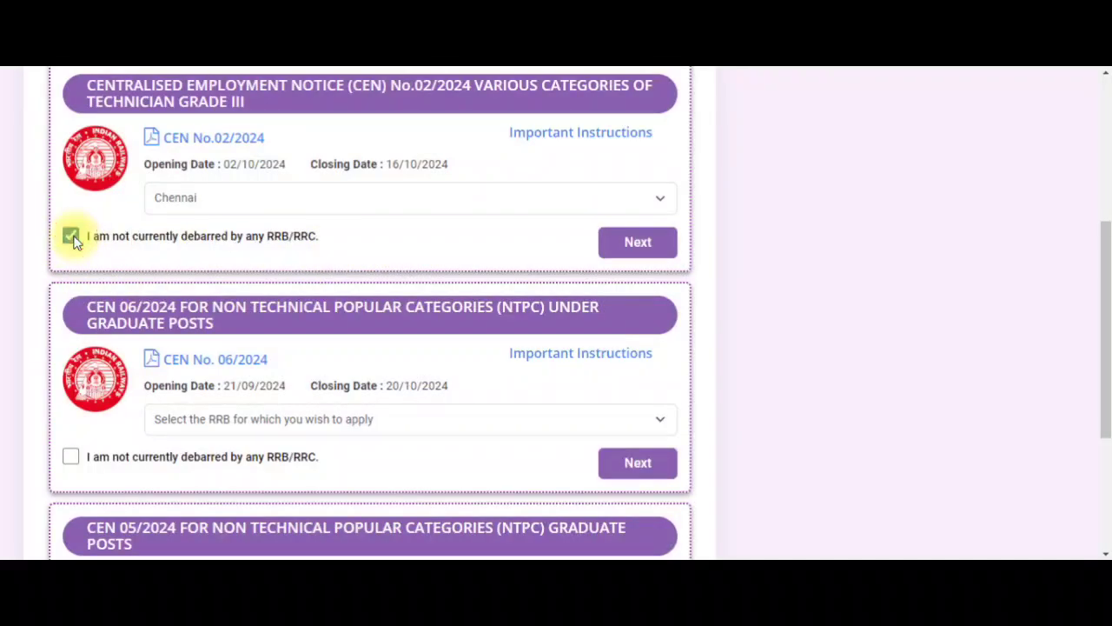
Step: Continue to the Technician Grade III application form and dismiss the information notice about previously saved data
{"action": "left_click", "coordinate": [670, 240]}
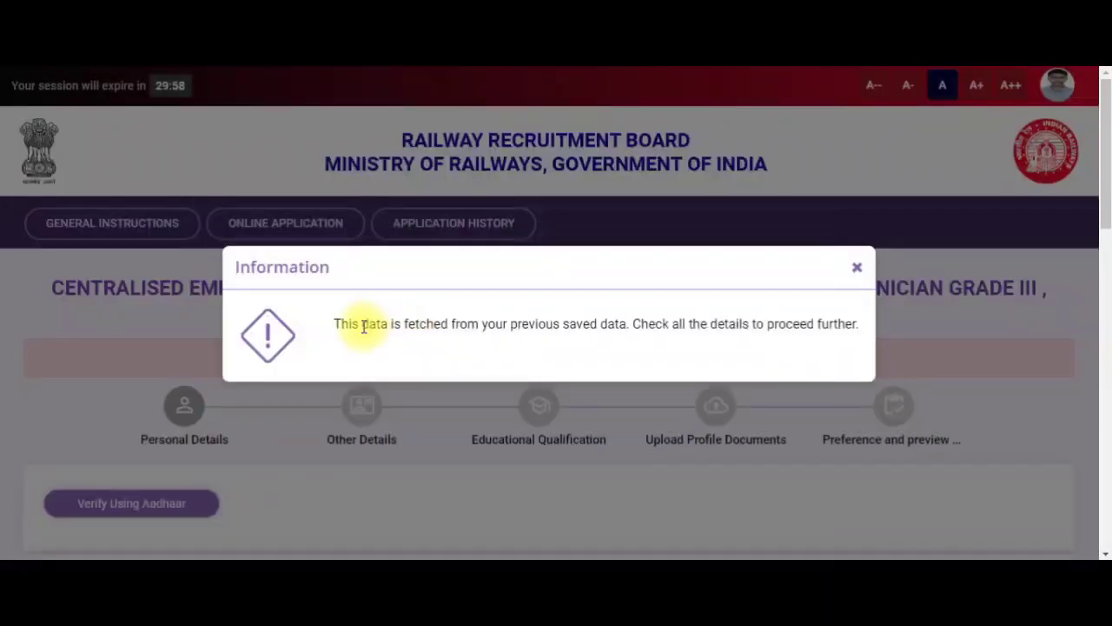
{"action": "left_click_drag", "start_coordinate": [352, 323], "coordinate": [611, 339]}
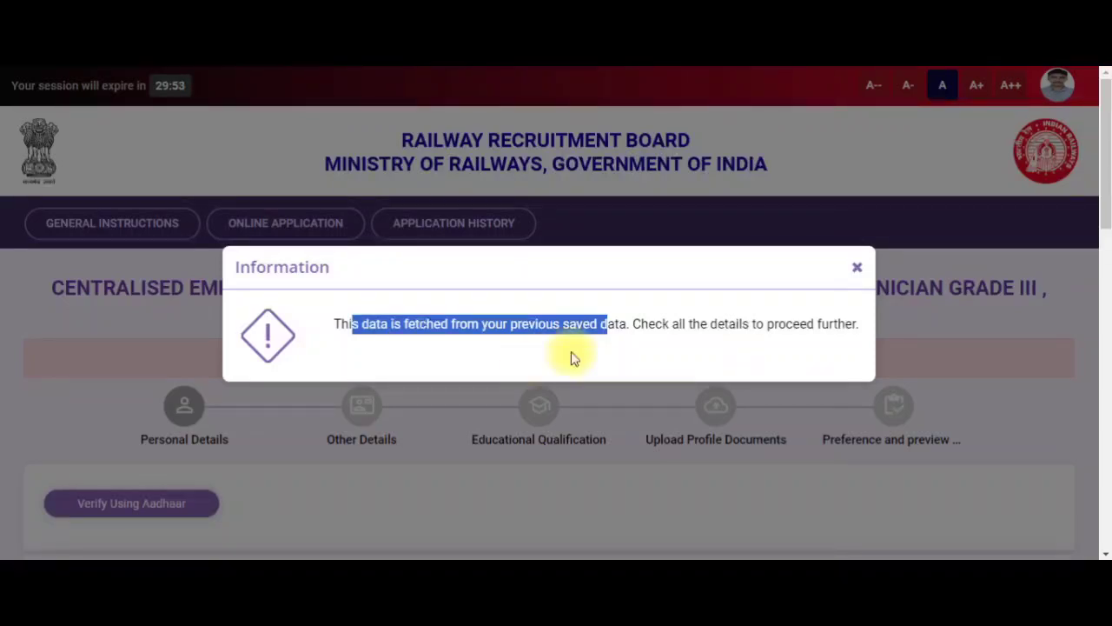
{"action": "left_click", "coordinate": [858, 269]}
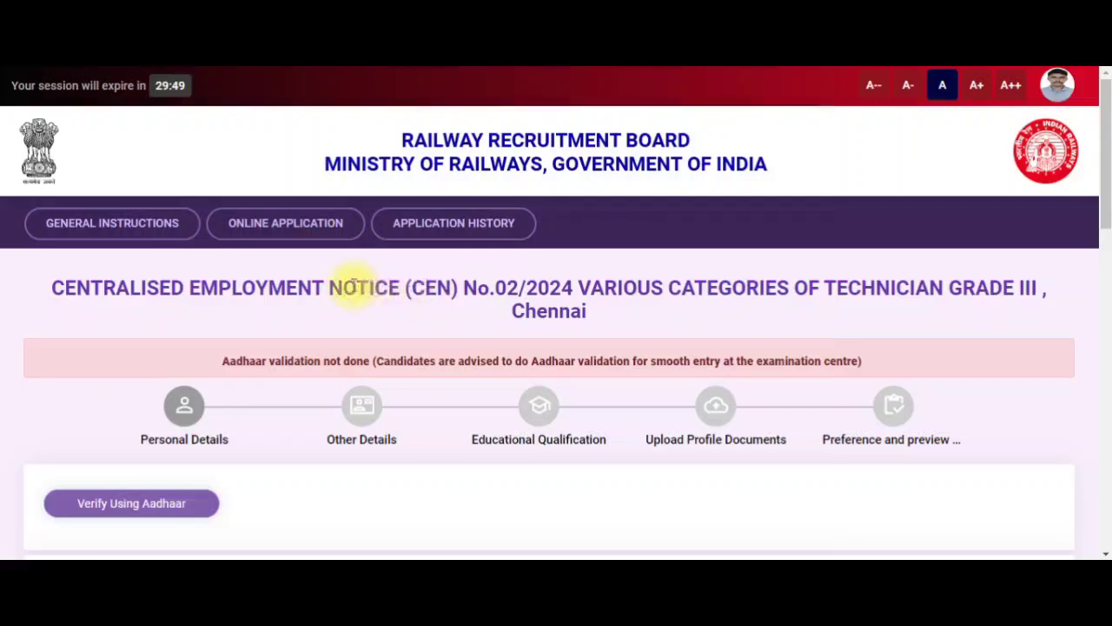
Step: Select Tehsildar as the issuing authority of the OBC certificate in the community details
{"action": "scroll", "coordinate": [355, 287], "scroll_direction": "down", "scroll_amount": 3}
{"action": "scroll", "coordinate": [355, 287], "scroll_direction": "down", "scroll_amount": 2}
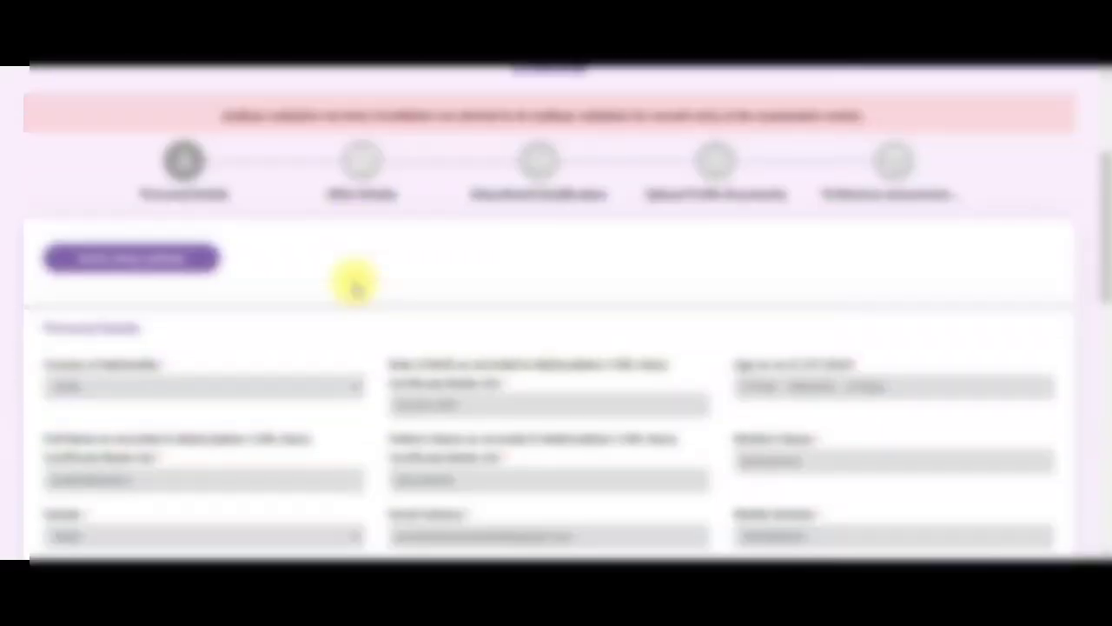
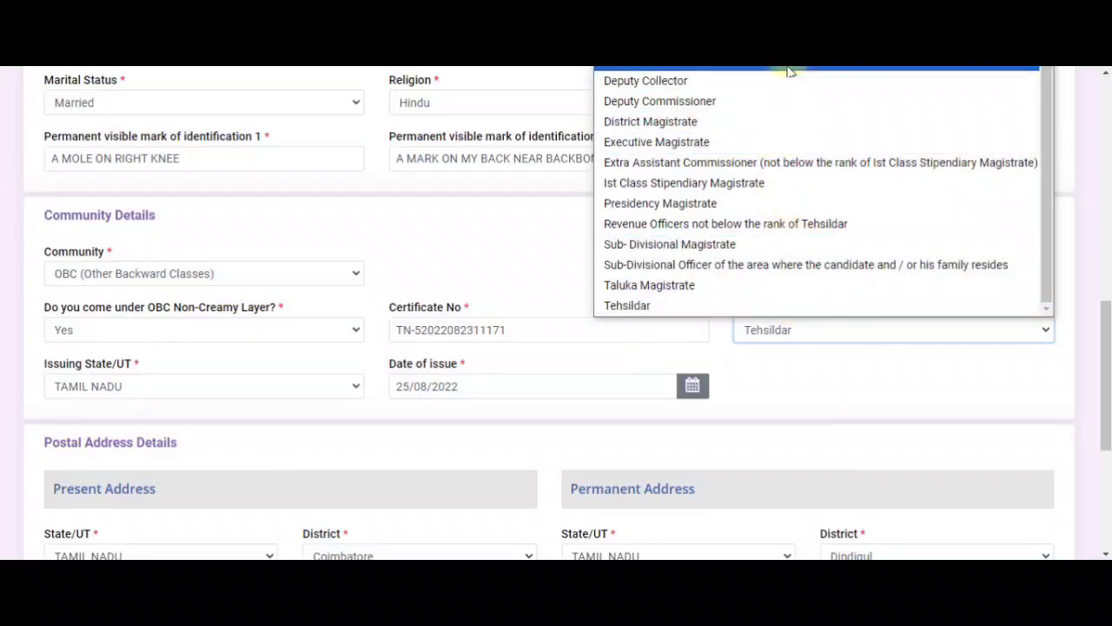
{"action": "double_click", "coordinate": [646, 306]}
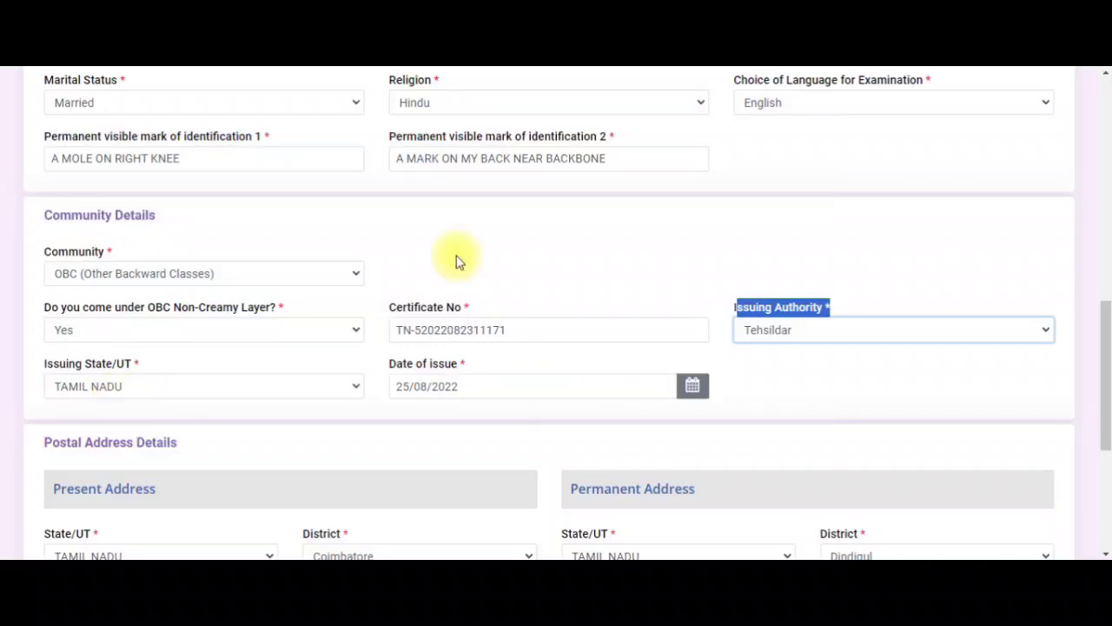
Step: Review the community and postal address details and mark the permanent address as the same as the present address
{"action": "scroll", "coordinate": [459, 397], "scroll_direction": "down", "scroll_amount": 1}
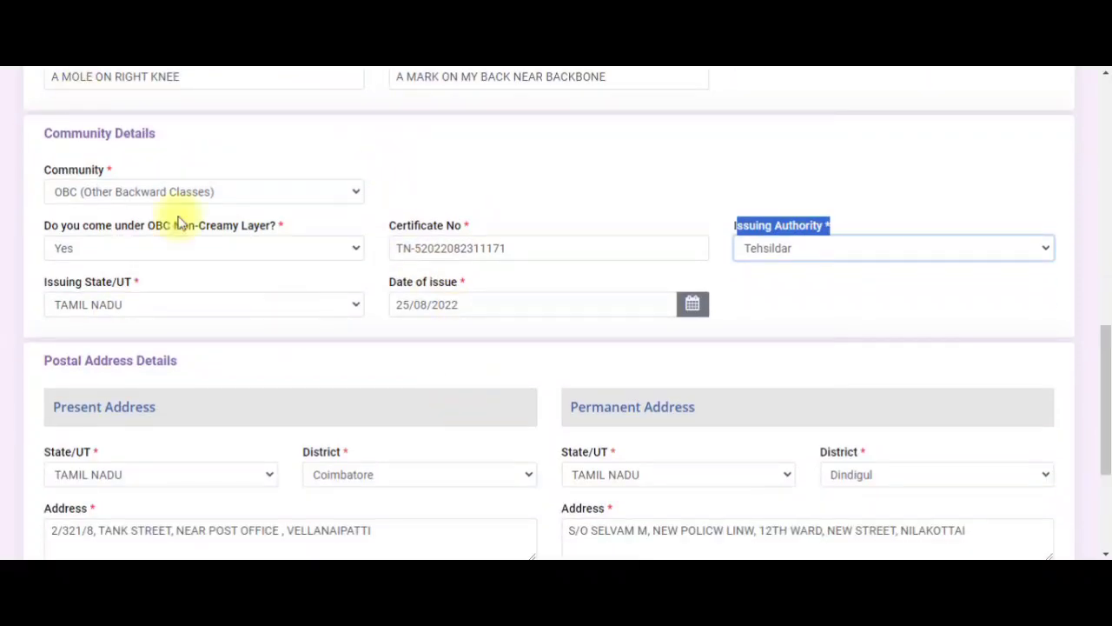
{"action": "scroll", "coordinate": [338, 221], "scroll_direction": "down", "scroll_amount": 1}
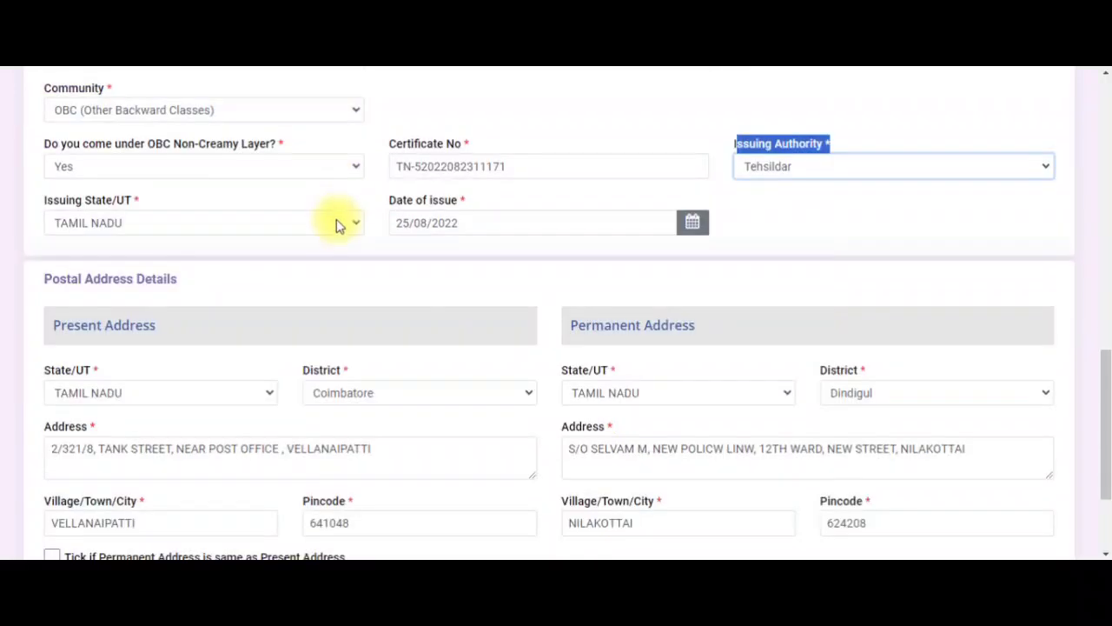
{"action": "scroll", "coordinate": [337, 233], "scroll_direction": "down", "scroll_amount": 1}
{"action": "left_click_drag", "start_coordinate": [45, 198], "coordinate": [419, 338]}
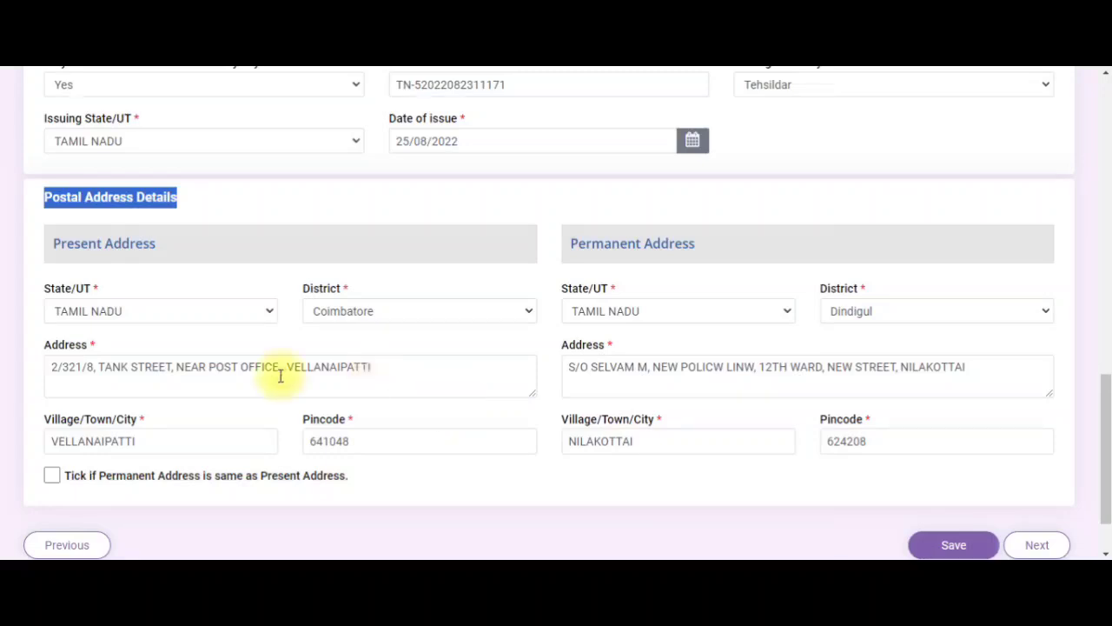
{"action": "left_click_drag", "start_coordinate": [570, 243], "coordinate": [708, 264]}
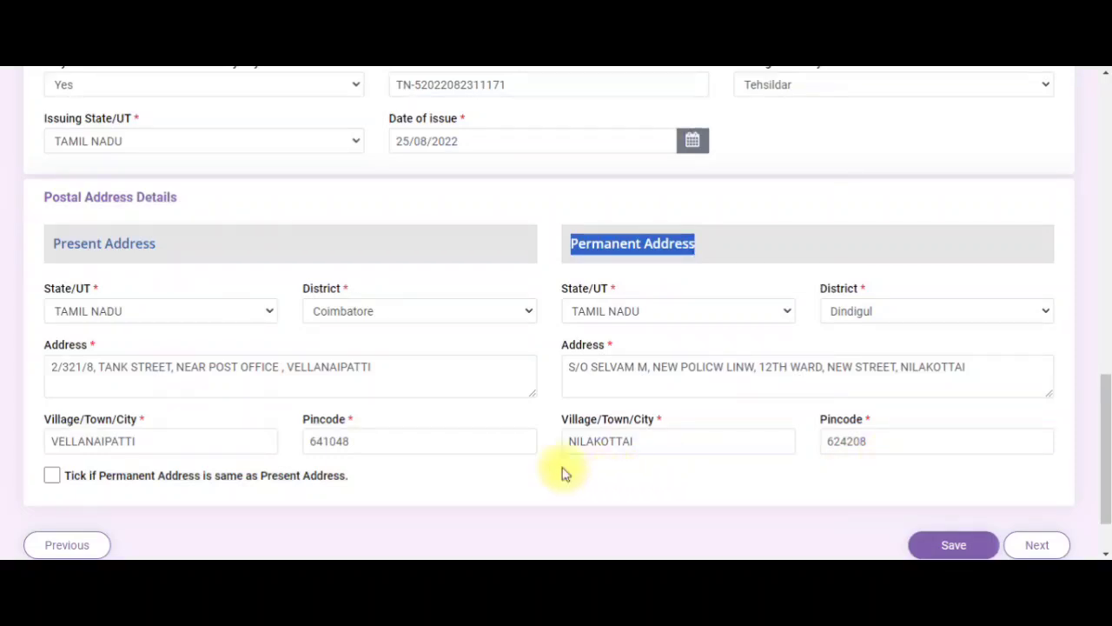
{"action": "left_click", "coordinate": [52, 476]}
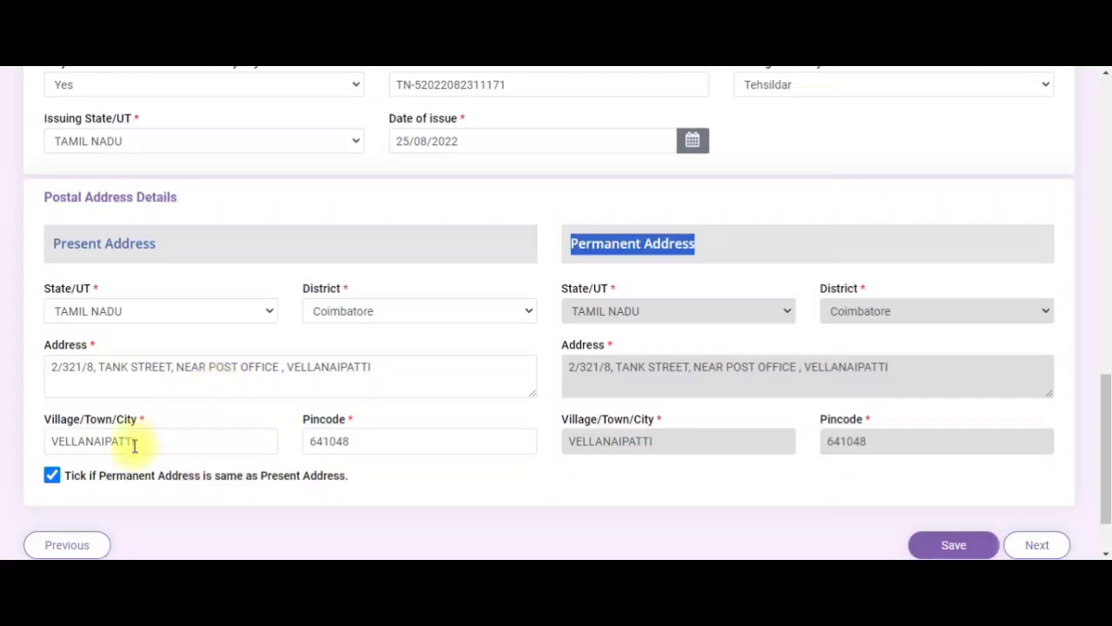
{"action": "left_click", "coordinate": [52, 476]}
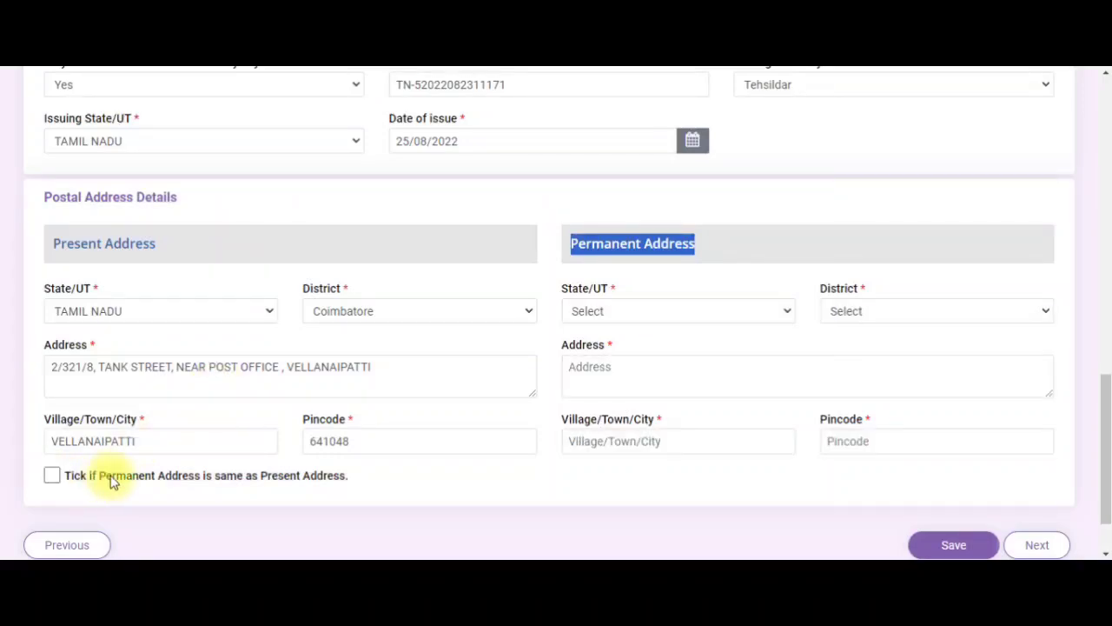
{"action": "left_click", "coordinate": [54, 475]}
Step: Proceed from the personal details to the other details and dismiss the notice about previously saved data
{"action": "scroll", "coordinate": [993, 490], "scroll_direction": "down", "scroll_amount": 2}
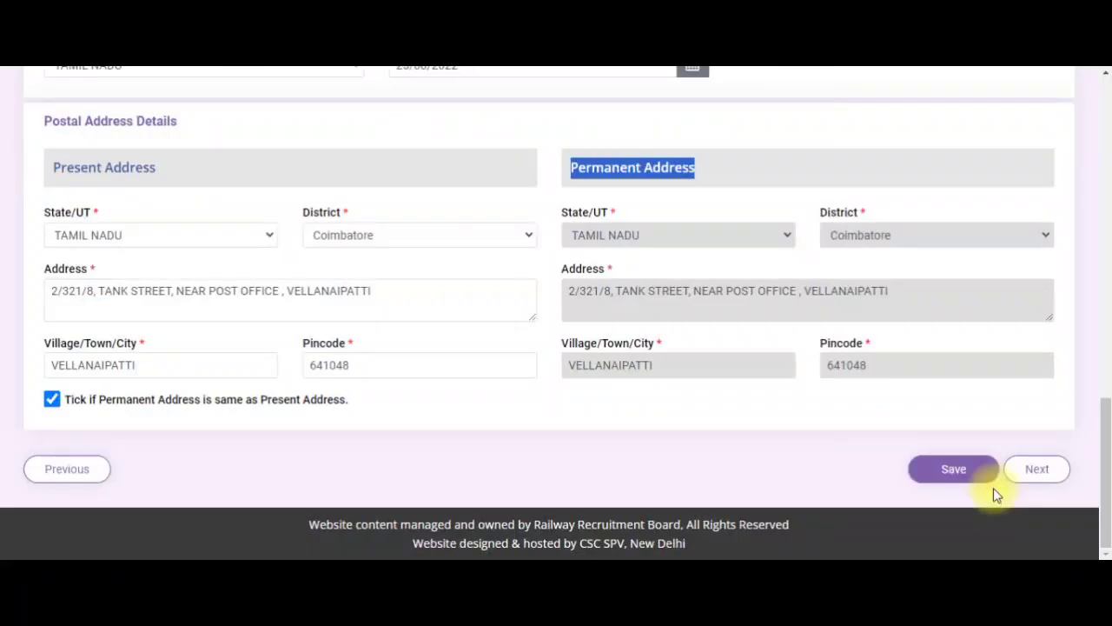
{"action": "left_click", "coordinate": [1021, 471]}
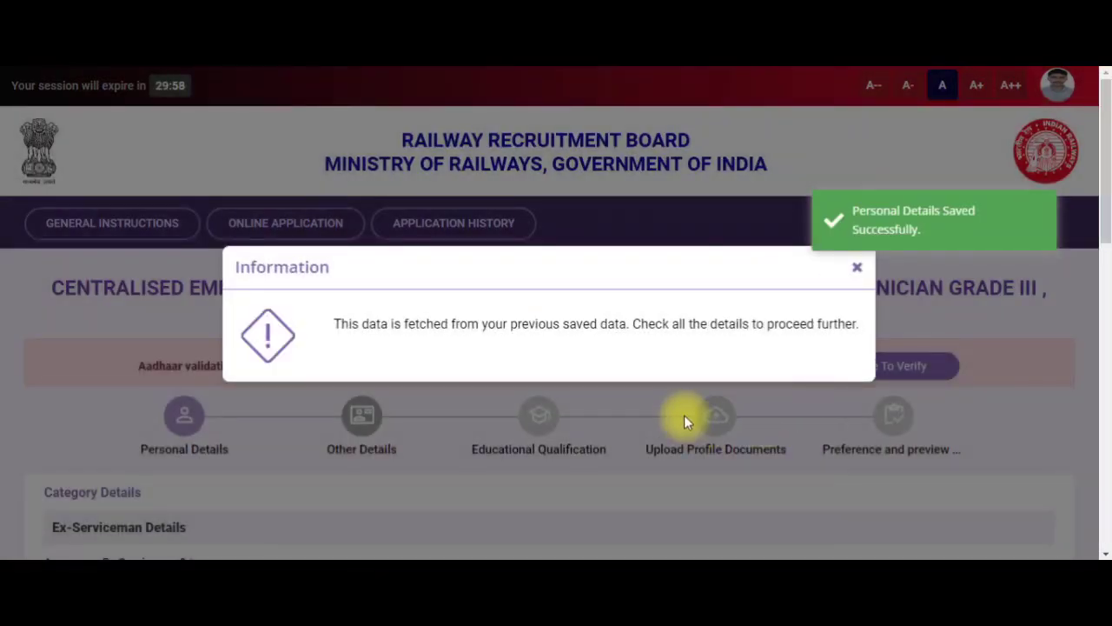
{"action": "left_click", "coordinate": [857, 270]}
Step: Preview the extra PwBD fields by answering Yes to benchmark disability, and return the answer to No
{"action": "scroll", "coordinate": [405, 263], "scroll_direction": "down", "scroll_amount": 4}
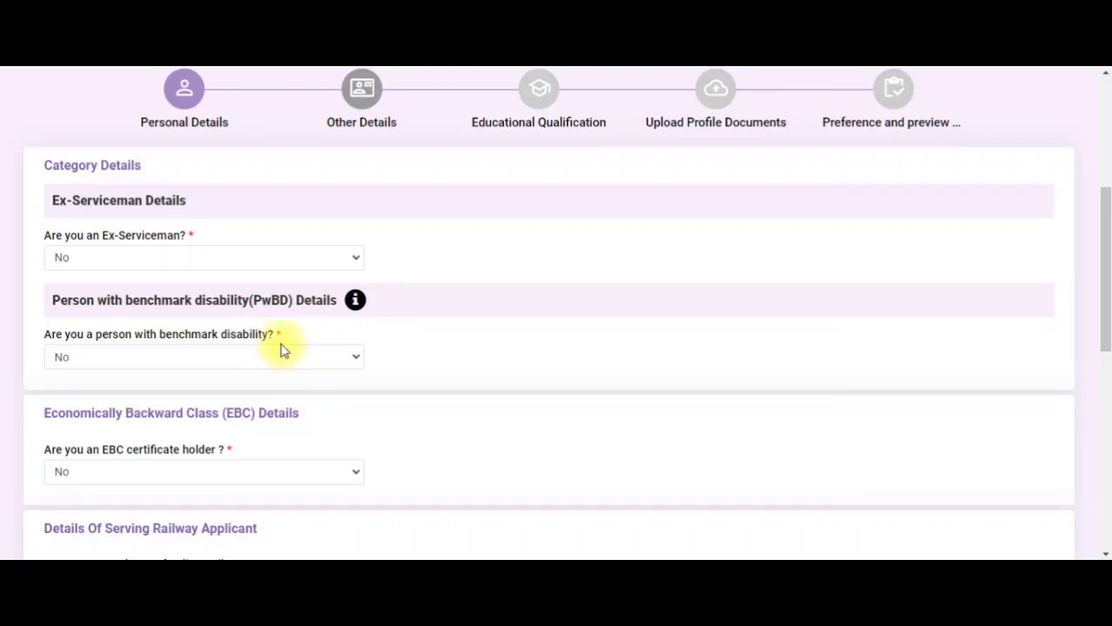
{"action": "scroll", "coordinate": [281, 350], "scroll_direction": "down", "scroll_amount": 1}
{"action": "left_click", "coordinate": [315, 271]}
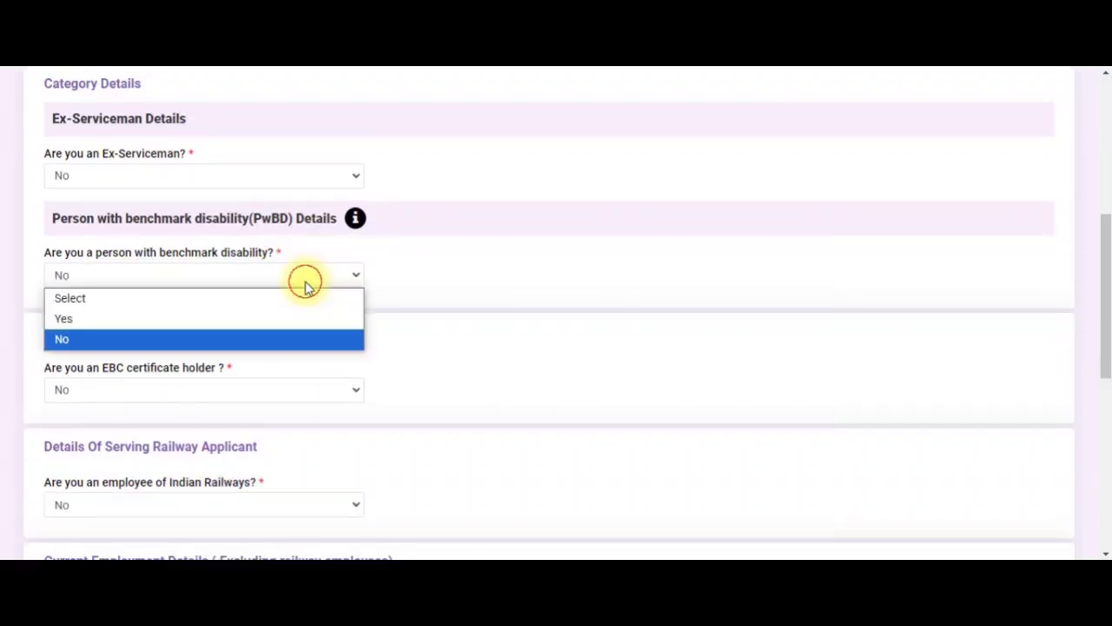
{"action": "left_click", "coordinate": [287, 315]}
{"action": "left_click", "coordinate": [286, 278]}
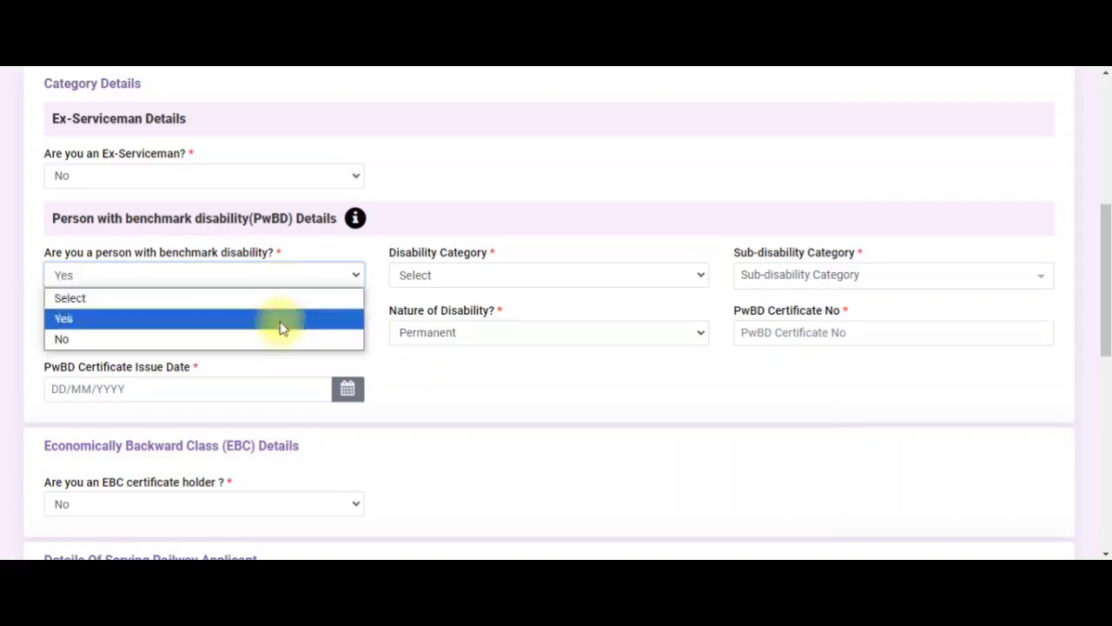
{"action": "left_click", "coordinate": [279, 337]}
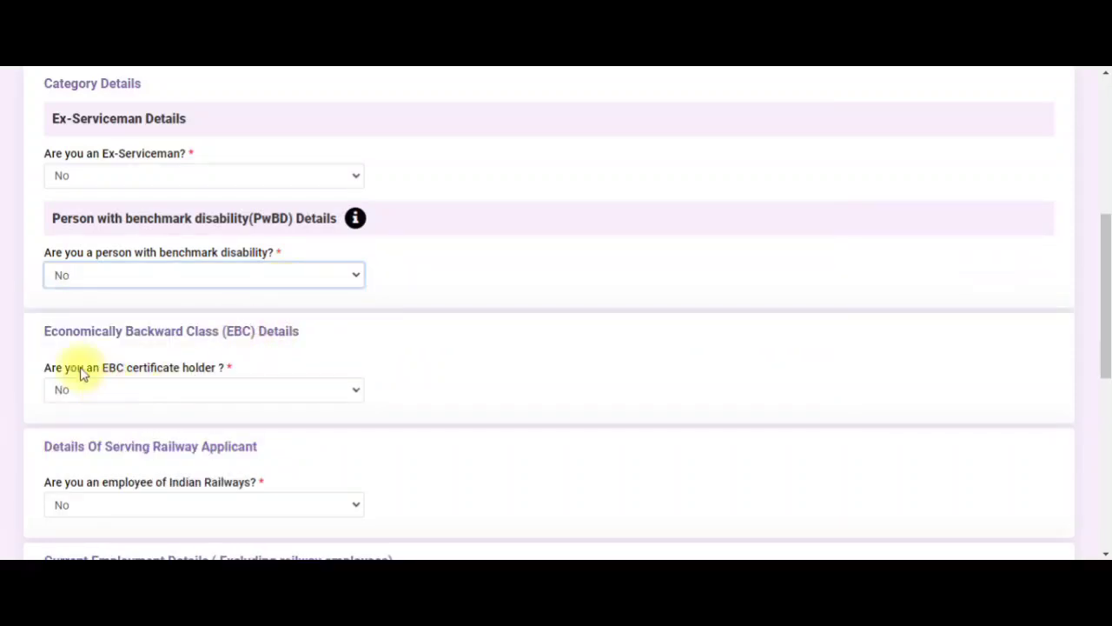
Step: Keep No for holding an EBC certificate and select Not Applicable as the current department/organization
{"action": "left_click", "coordinate": [261, 392]}
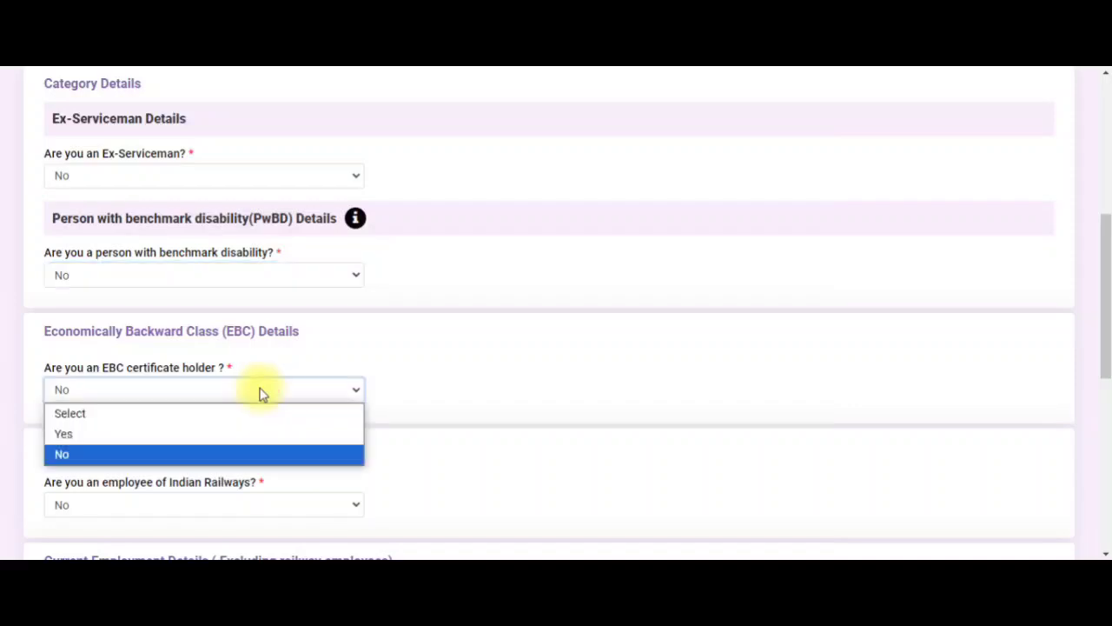
{"action": "left_click", "coordinate": [260, 393]}
{"action": "scroll", "coordinate": [258, 392], "scroll_direction": "down", "scroll_amount": 2}
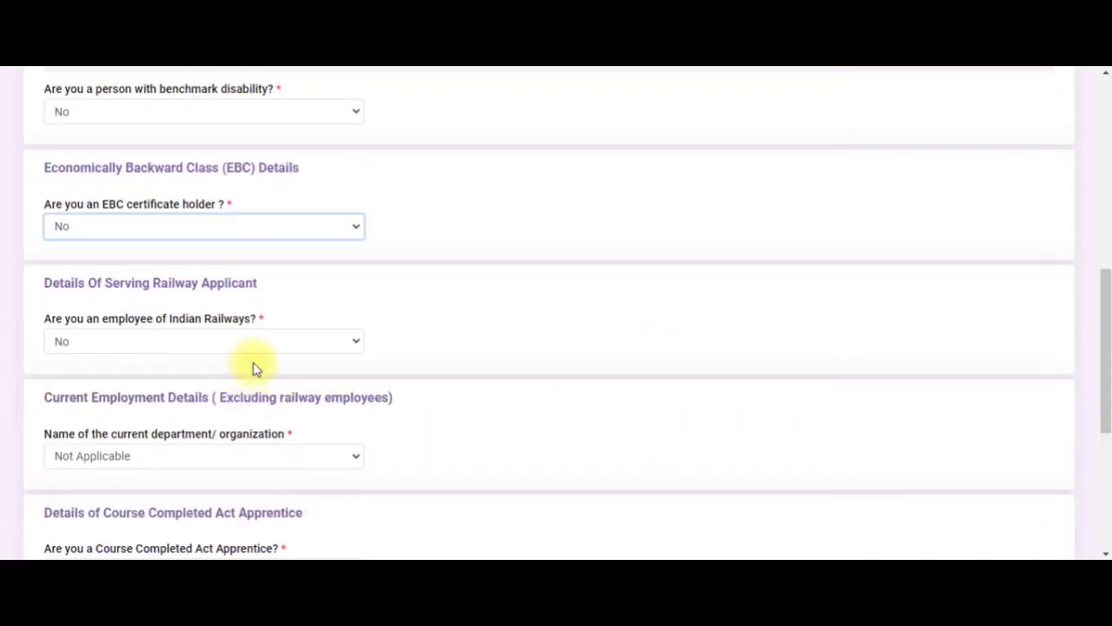
{"action": "scroll", "coordinate": [256, 366], "scroll_direction": "down", "scroll_amount": 1}
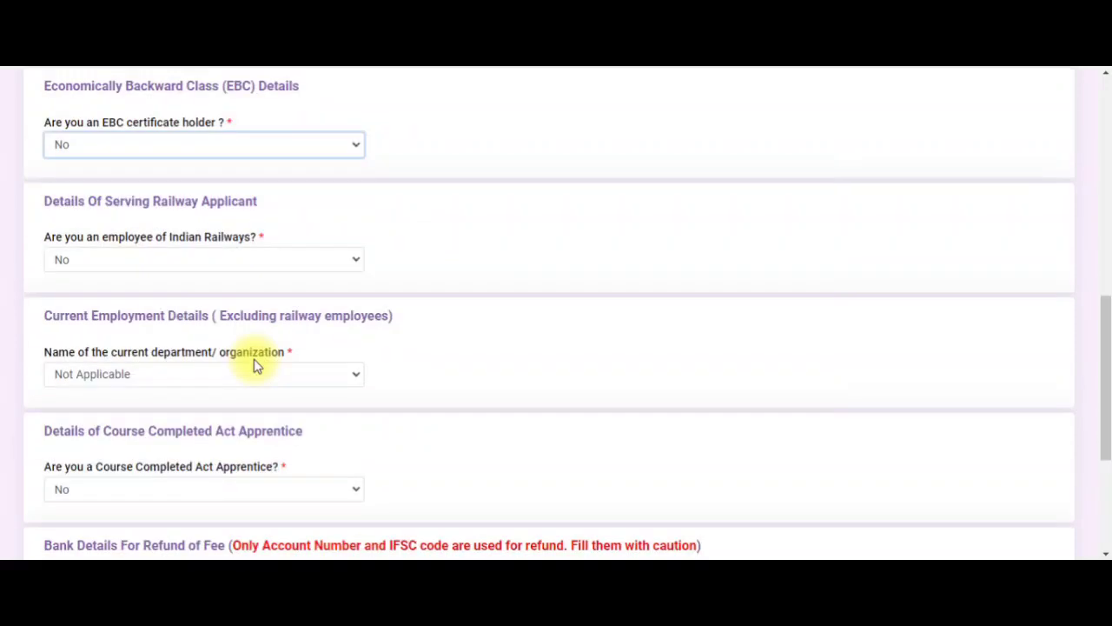
{"action": "scroll", "coordinate": [304, 465], "scroll_direction": "down", "scroll_amount": 1}
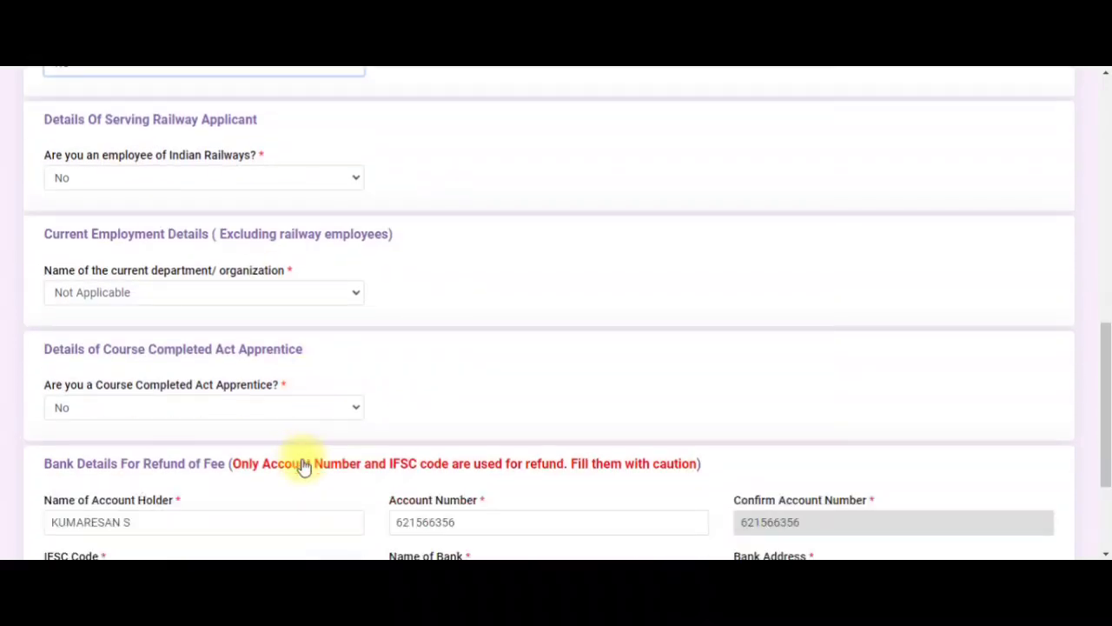
{"action": "left_click", "coordinate": [209, 293]}
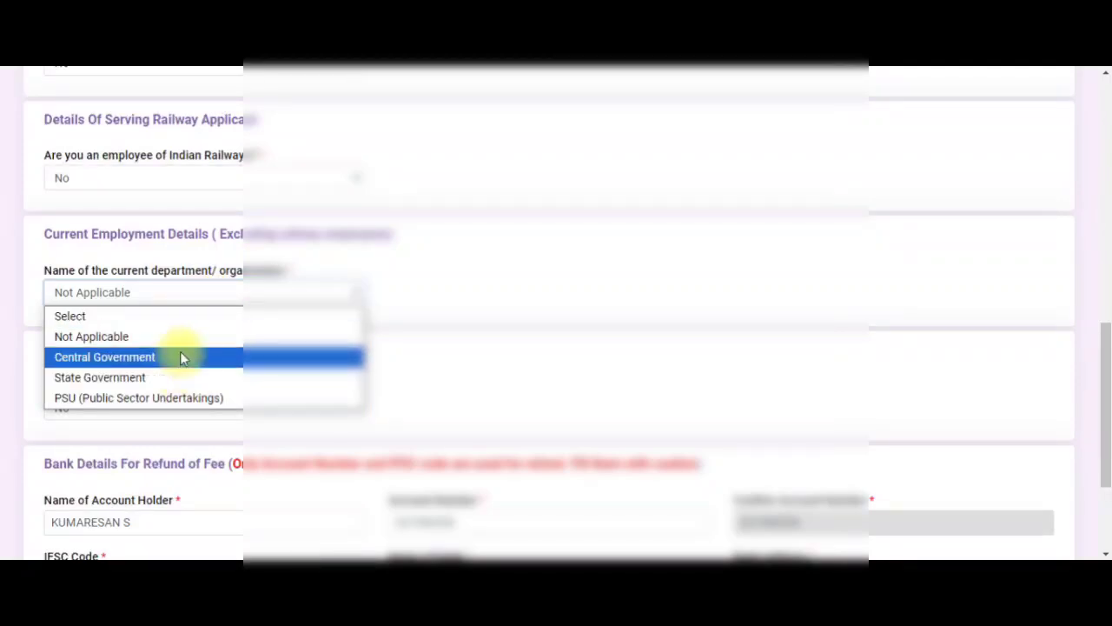
{"action": "left_click", "coordinate": [198, 337]}
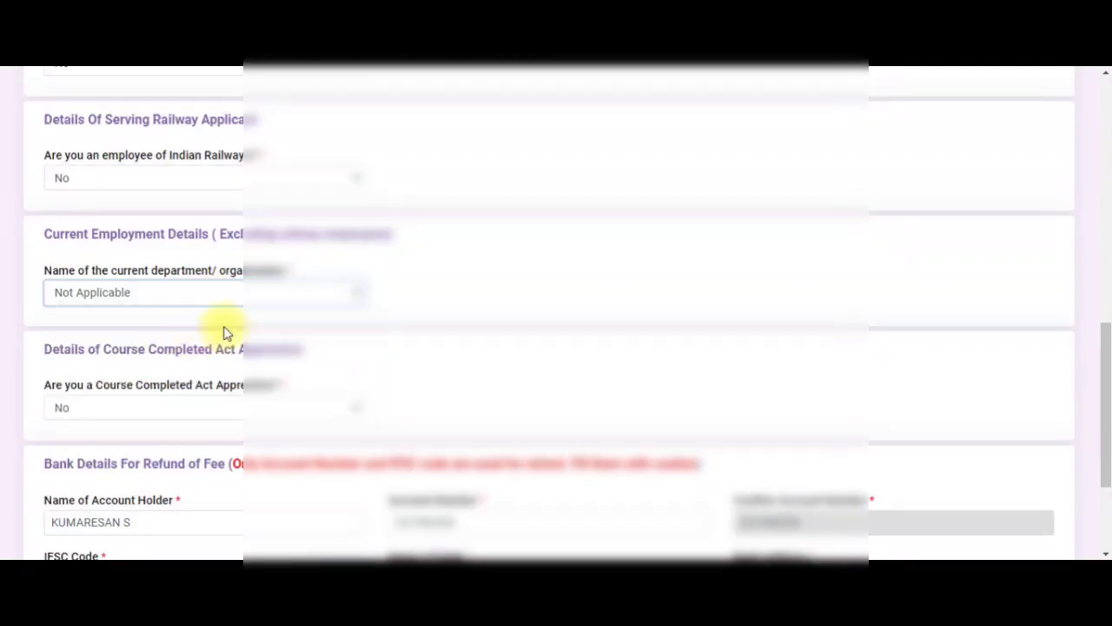
Step: Try answering Yes to Course Completed Act Apprentice with the Fitter trade, and examine the training date and certificate fields
{"action": "scroll", "coordinate": [235, 330], "scroll_direction": "down", "scroll_amount": 2}
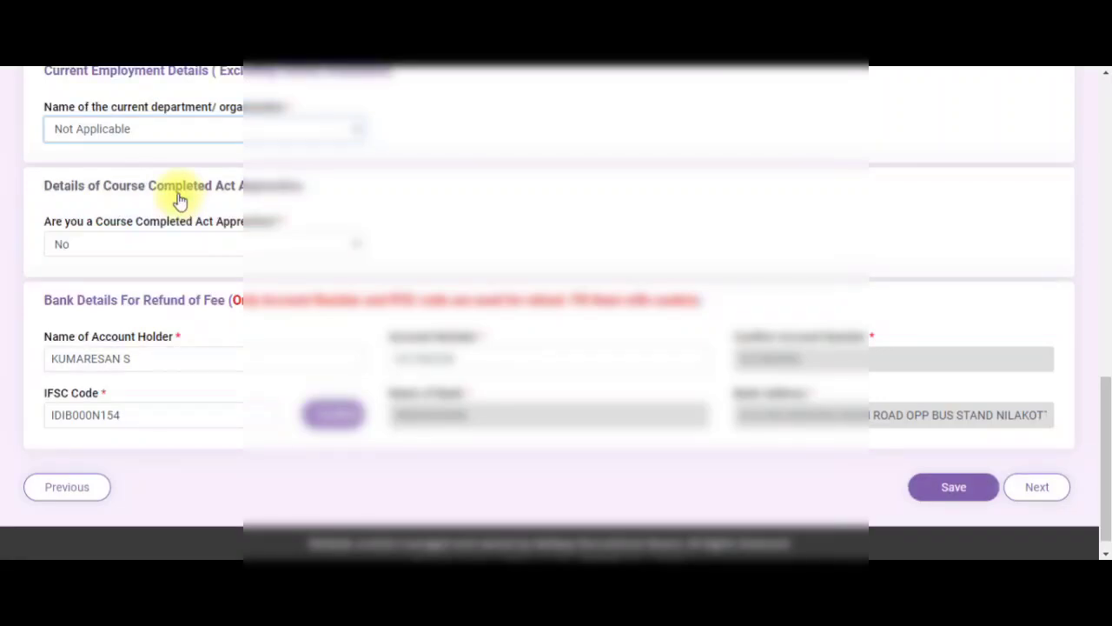
{"action": "left_click", "coordinate": [206, 250]}
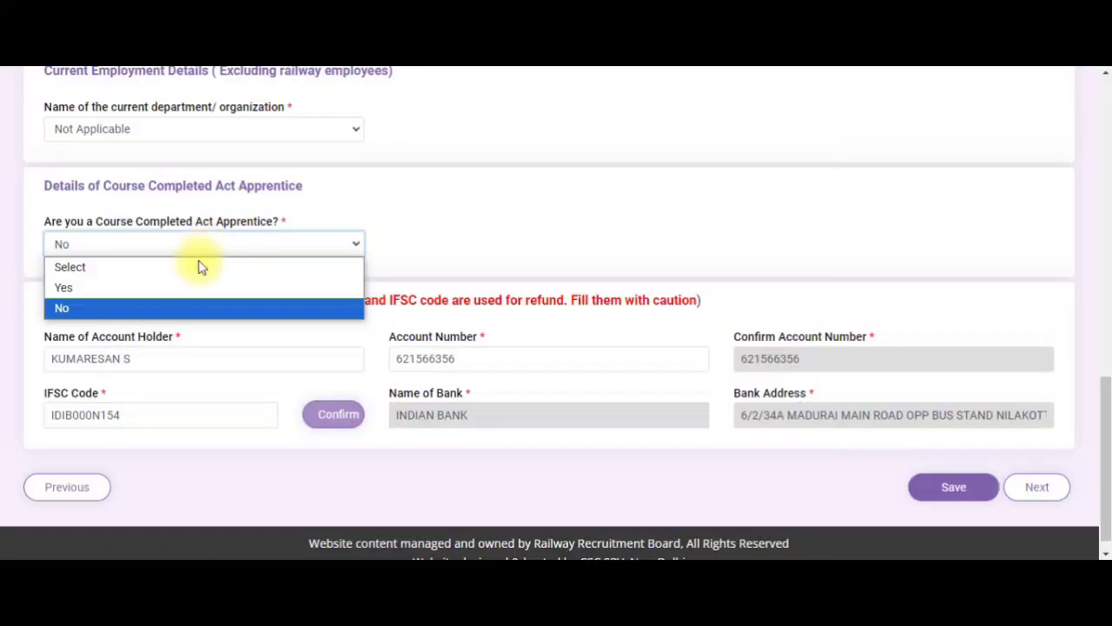
{"action": "left_click", "coordinate": [186, 289]}
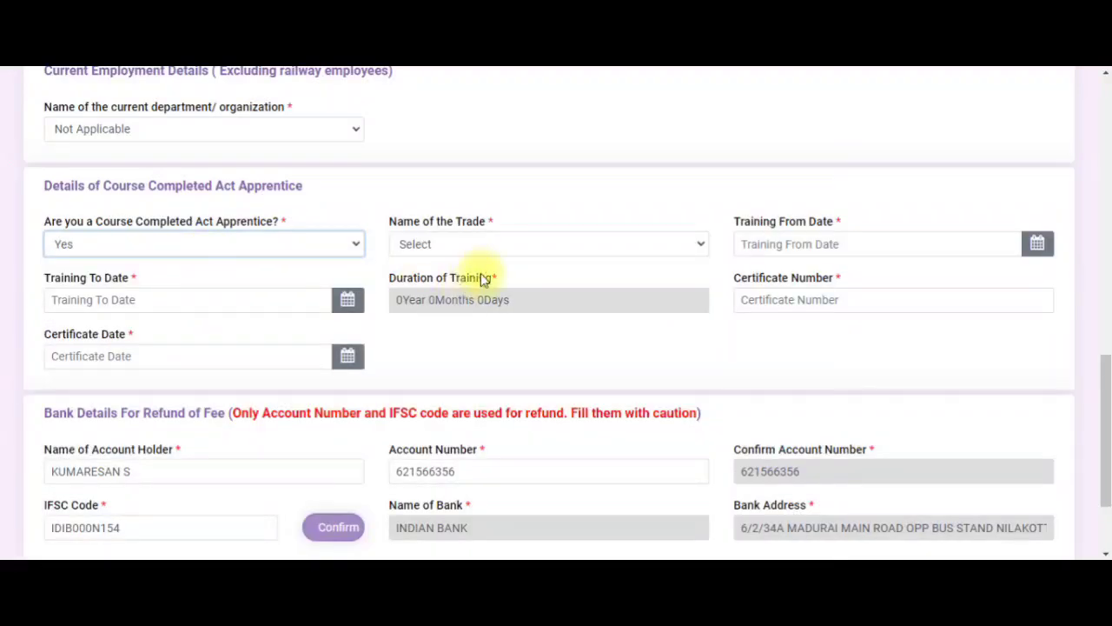
{"action": "left_click", "coordinate": [474, 244]}
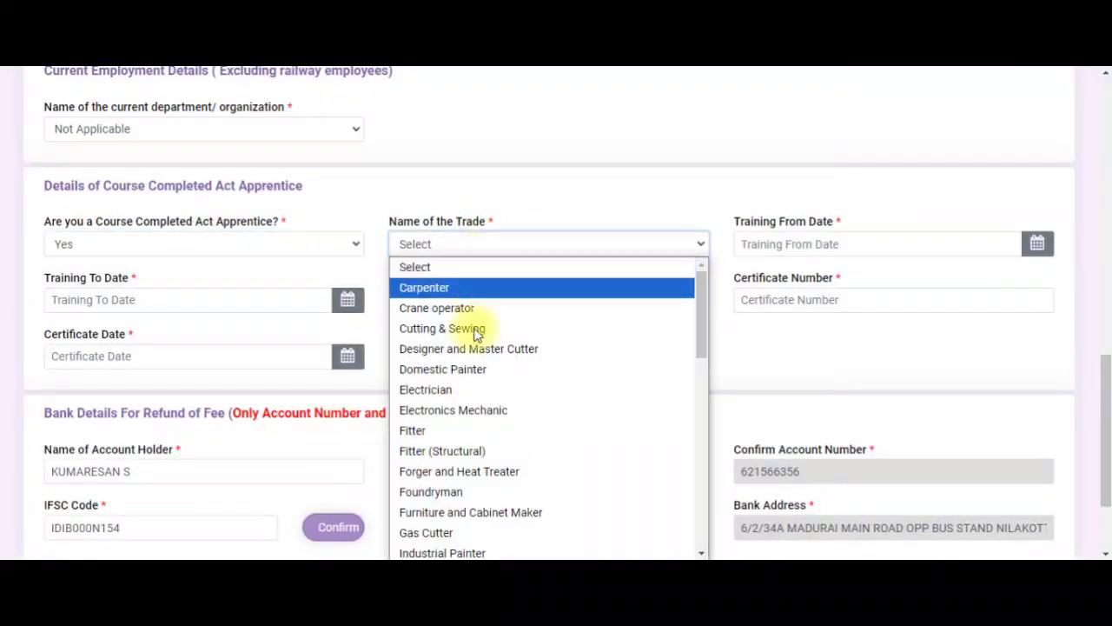
{"action": "left_click", "coordinate": [476, 430]}
{"action": "left_click", "coordinate": [835, 244]}
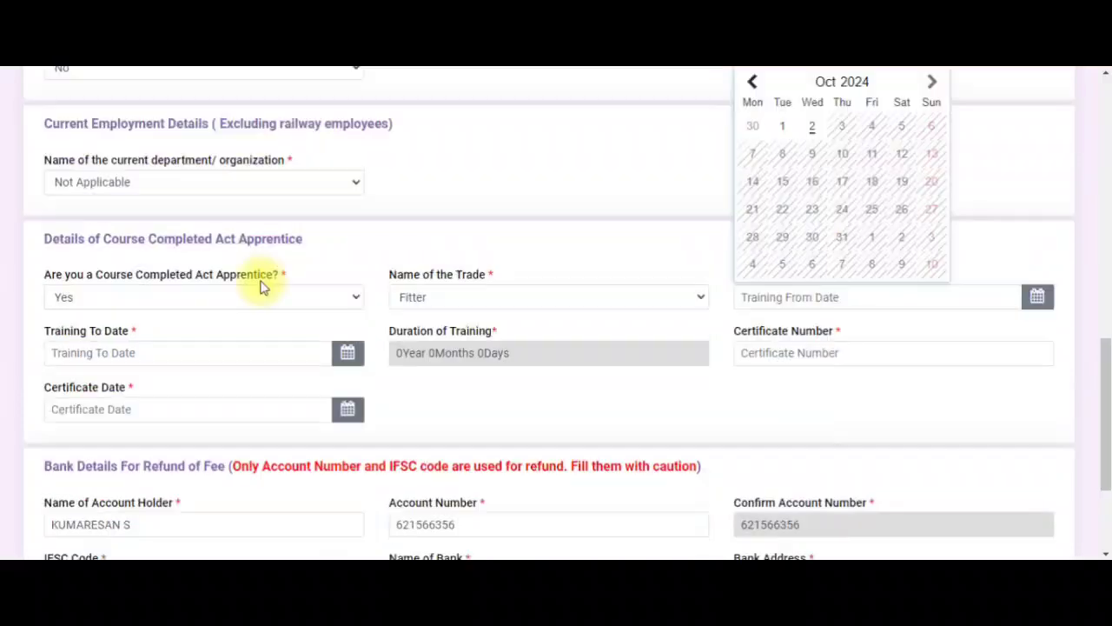
{"action": "left_click", "coordinate": [231, 357]}
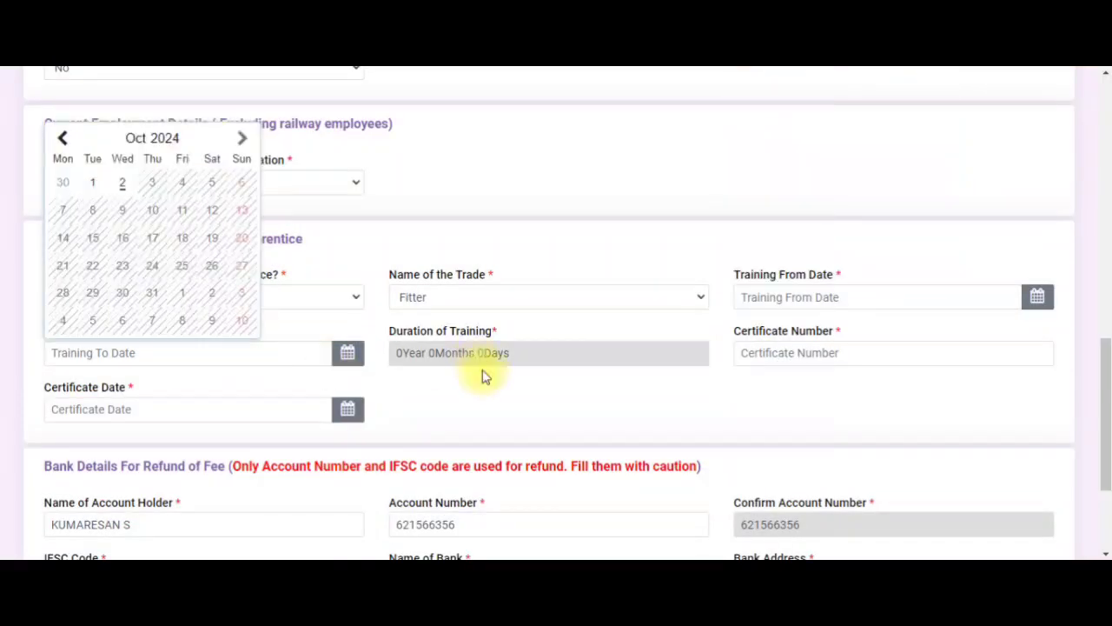
{"action": "left_click", "coordinate": [504, 392]}
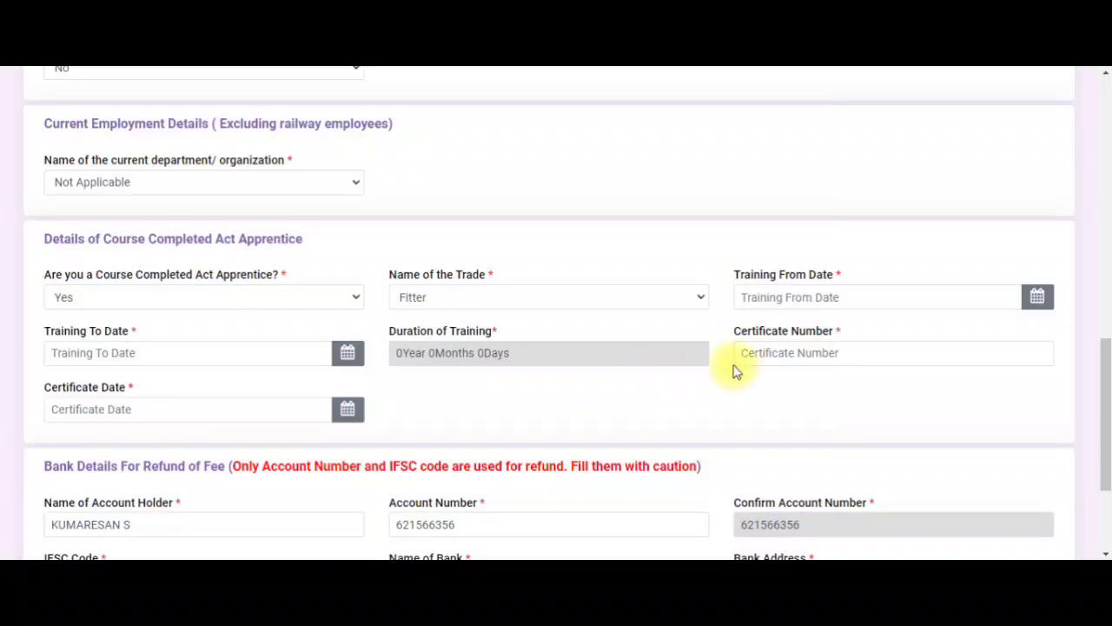
{"action": "left_click", "coordinate": [854, 352]}
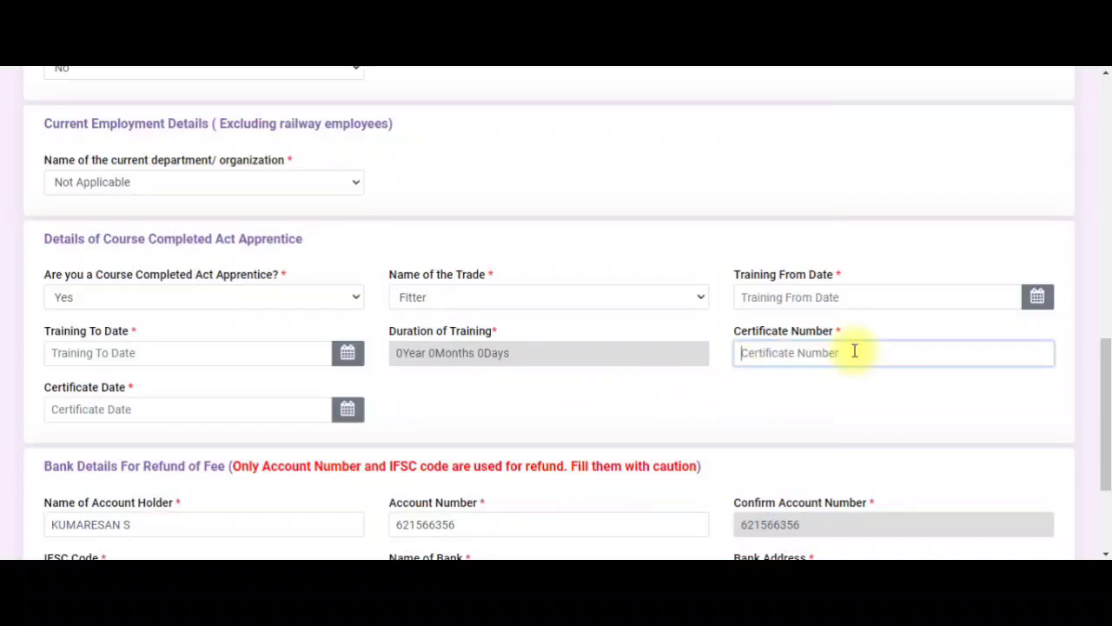
{"action": "left_click", "coordinate": [212, 408]}
{"action": "left_click", "coordinate": [477, 402]}
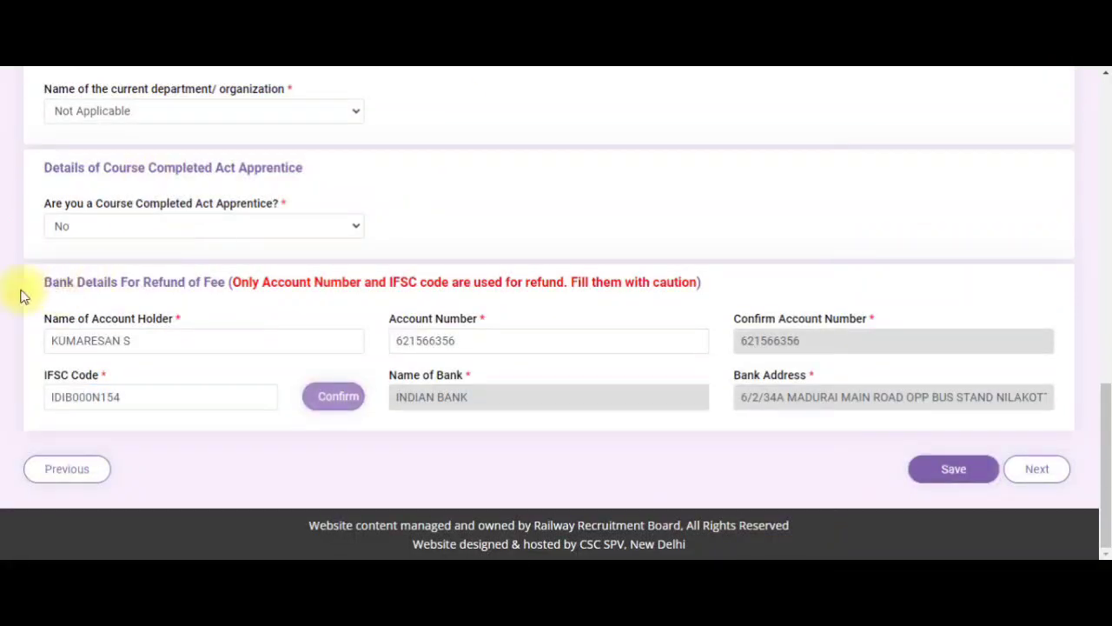
Step: Check the bank details for the fee refund, re-enter the IFSC code IDIB000N154 and confirm it
{"action": "left_click_drag", "start_coordinate": [50, 281], "coordinate": [217, 283]}
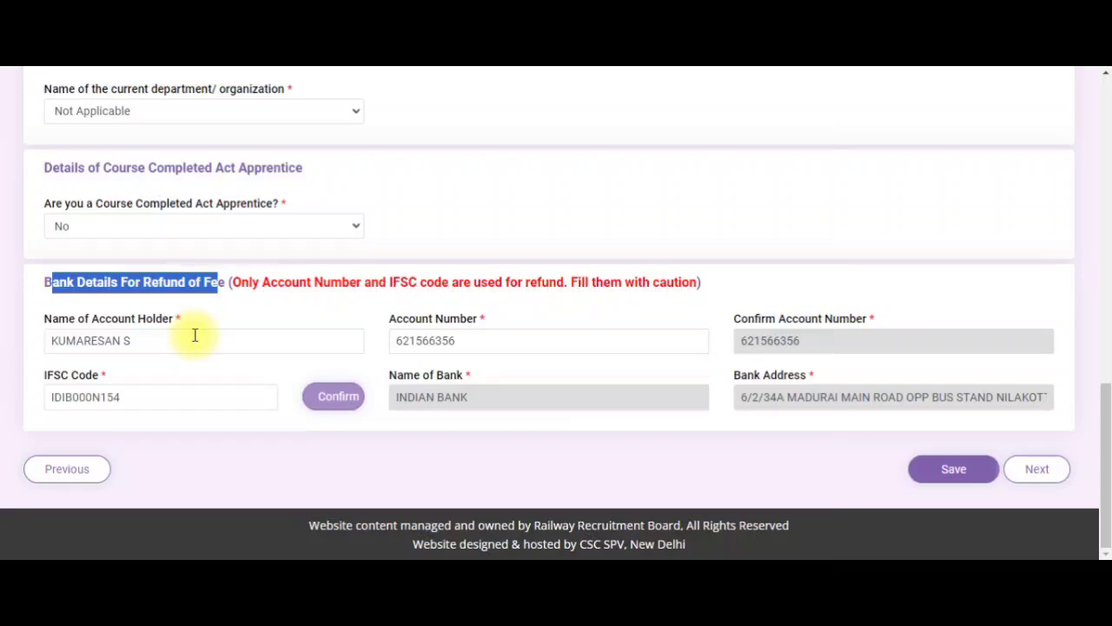
{"action": "left_click_drag", "start_coordinate": [88, 321], "coordinate": [211, 316]}
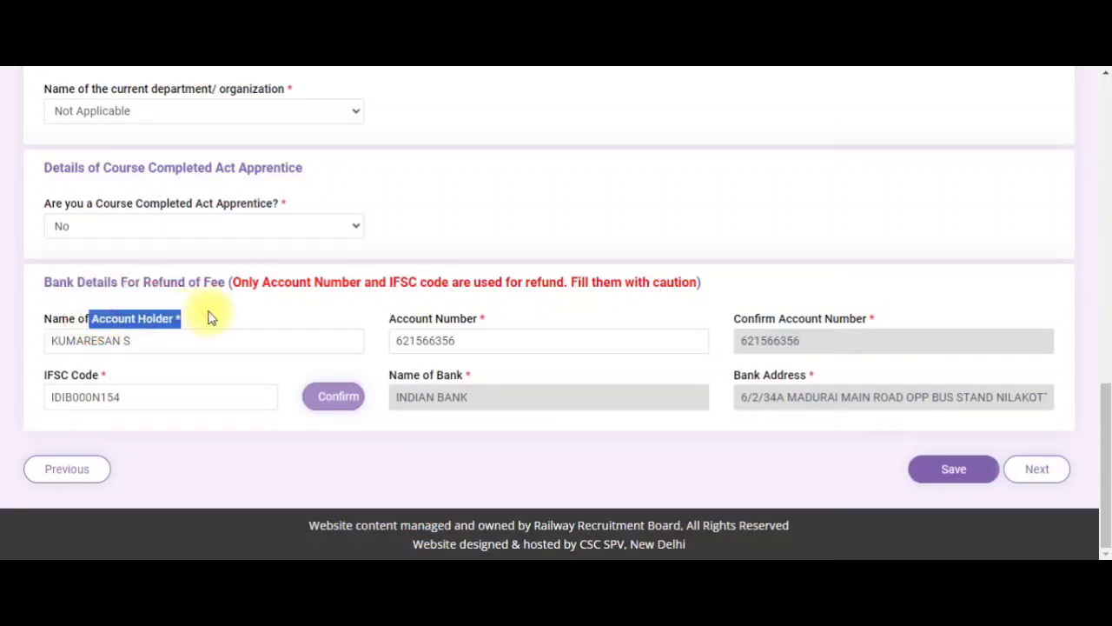
{"action": "left_click_drag", "start_coordinate": [375, 325], "coordinate": [487, 318]}
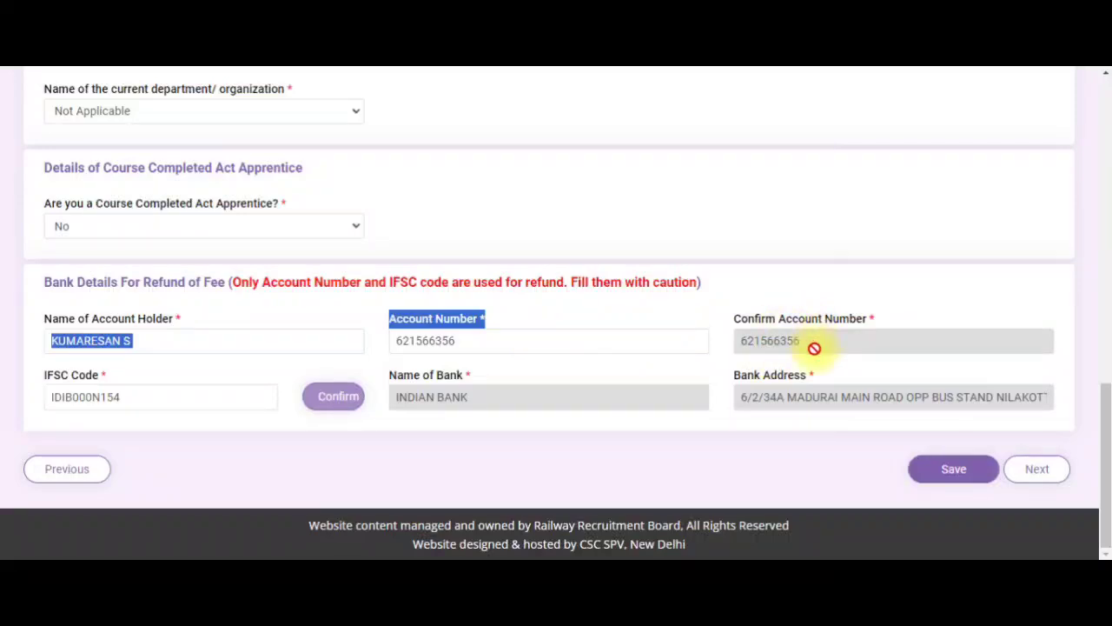
{"action": "left_click", "coordinate": [135, 399]}
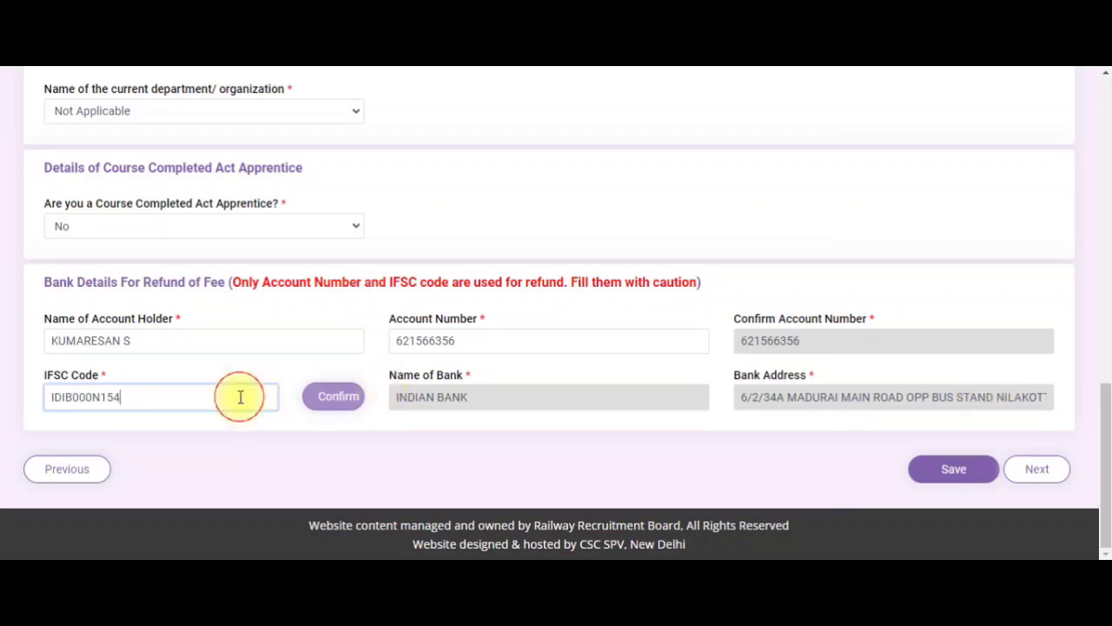
{"action": "key", "text": "BackSpace"}
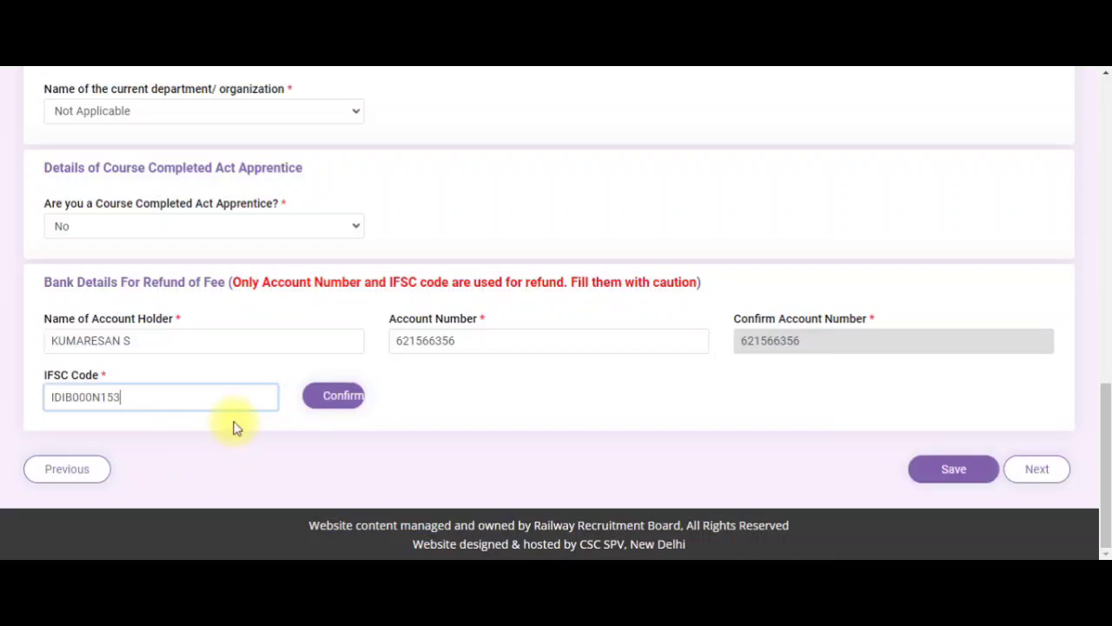
{"action": "left_click", "coordinate": [355, 393]}
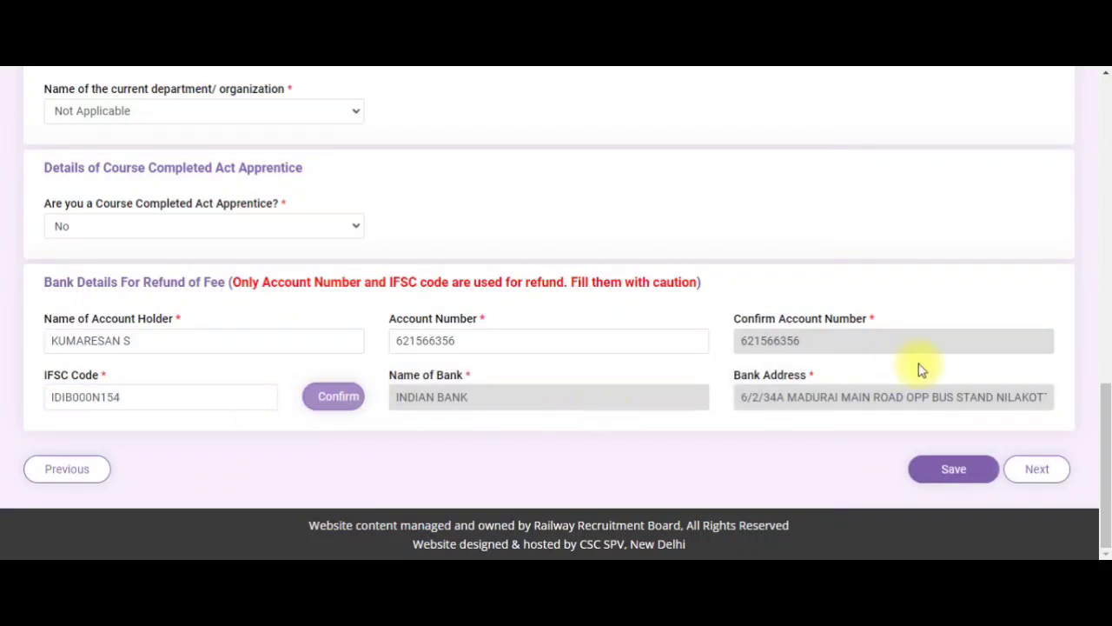
Step: Save the other details and proceed to the educational qualification section
{"action": "left_click", "coordinate": [960, 474]}
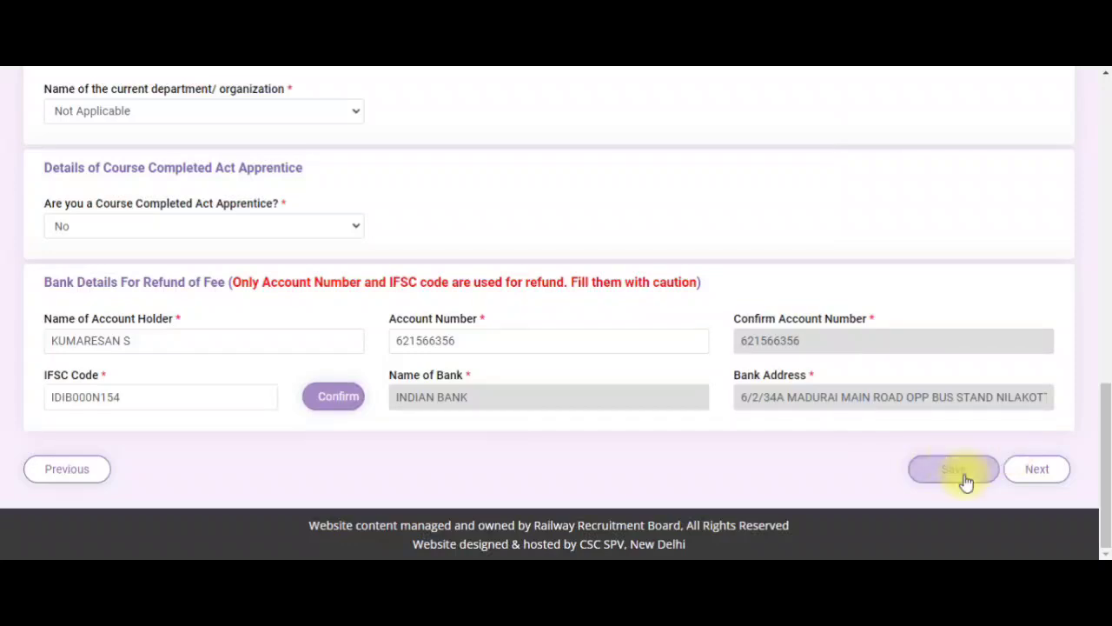
{"action": "left_click", "coordinate": [1045, 470]}
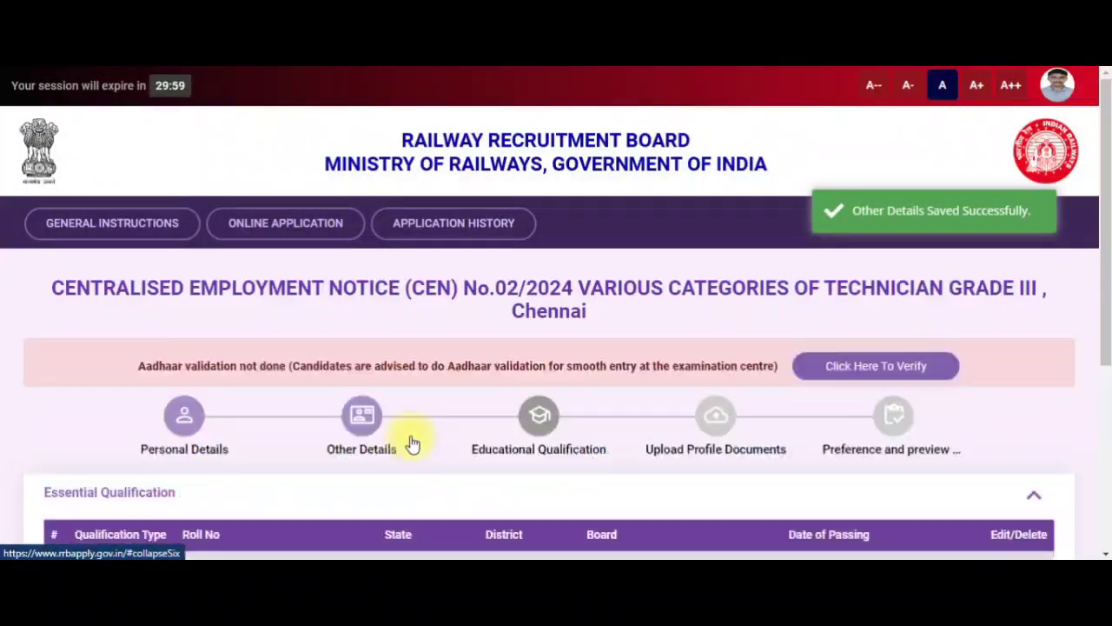
{"action": "scroll", "coordinate": [409, 424], "scroll_direction": "down", "scroll_amount": 2}
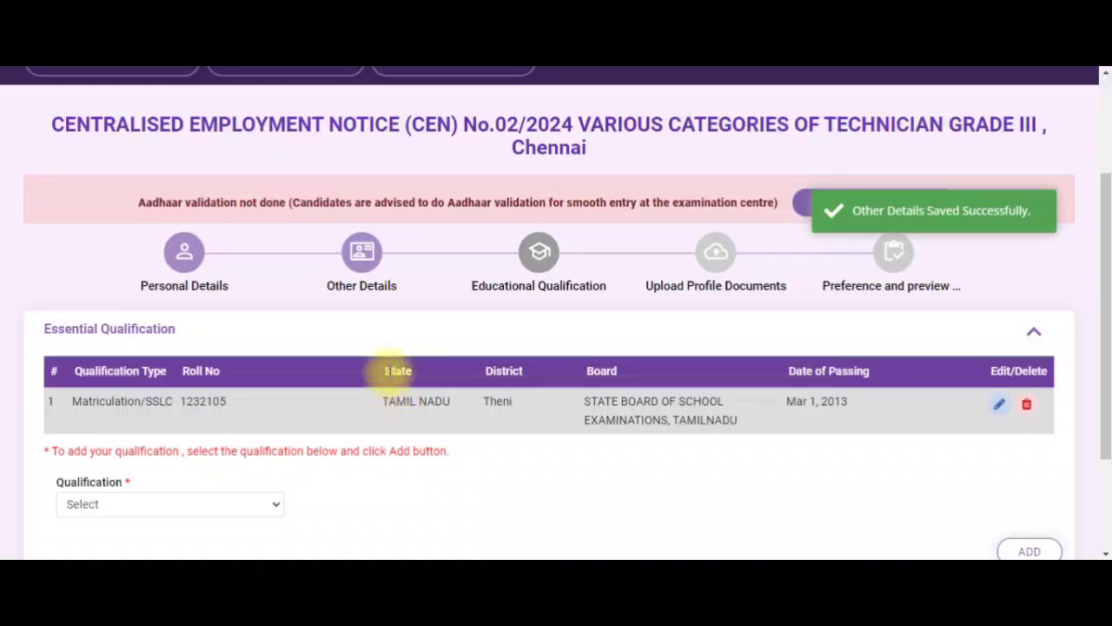
{"action": "scroll", "coordinate": [388, 386], "scroll_direction": "down", "scroll_amount": 1}
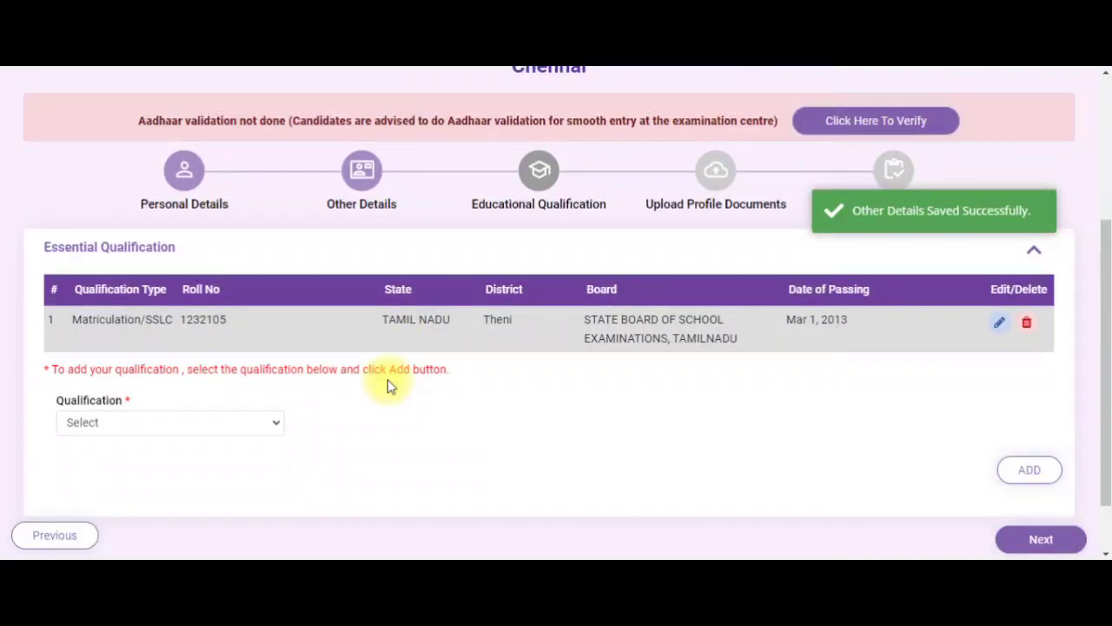
Step: Start a new essential qualification entry of type ITI with the trade Machinist
{"action": "left_click", "coordinate": [259, 421]}
{"action": "scroll", "coordinate": [259, 421], "scroll_direction": "down", "scroll_amount": 1}
{"action": "left_click", "coordinate": [270, 352]}
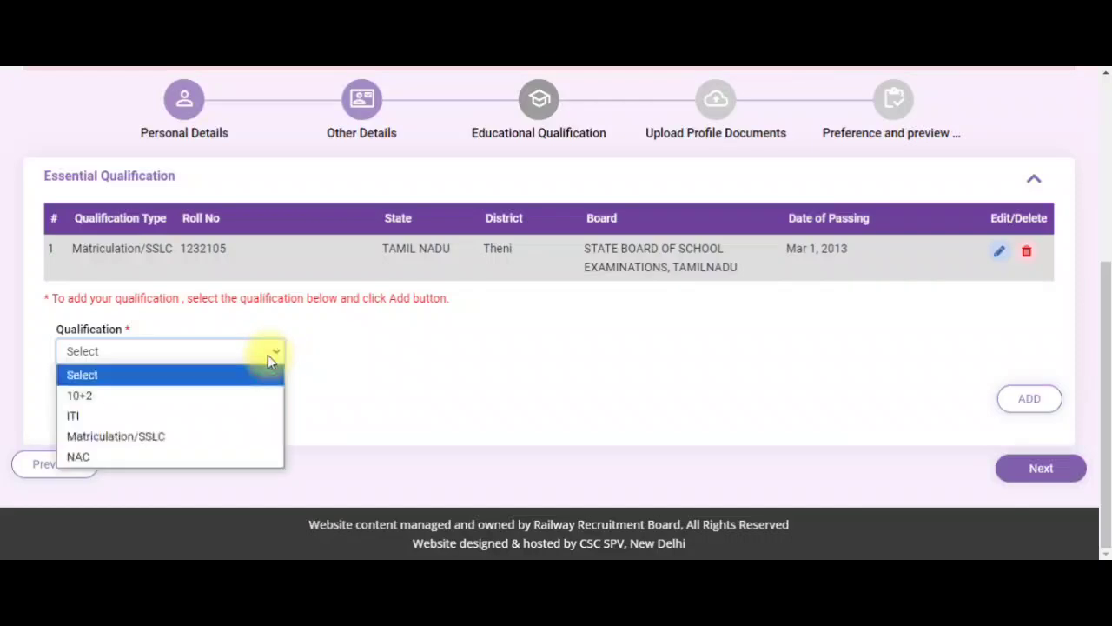
{"action": "left_click", "coordinate": [241, 417]}
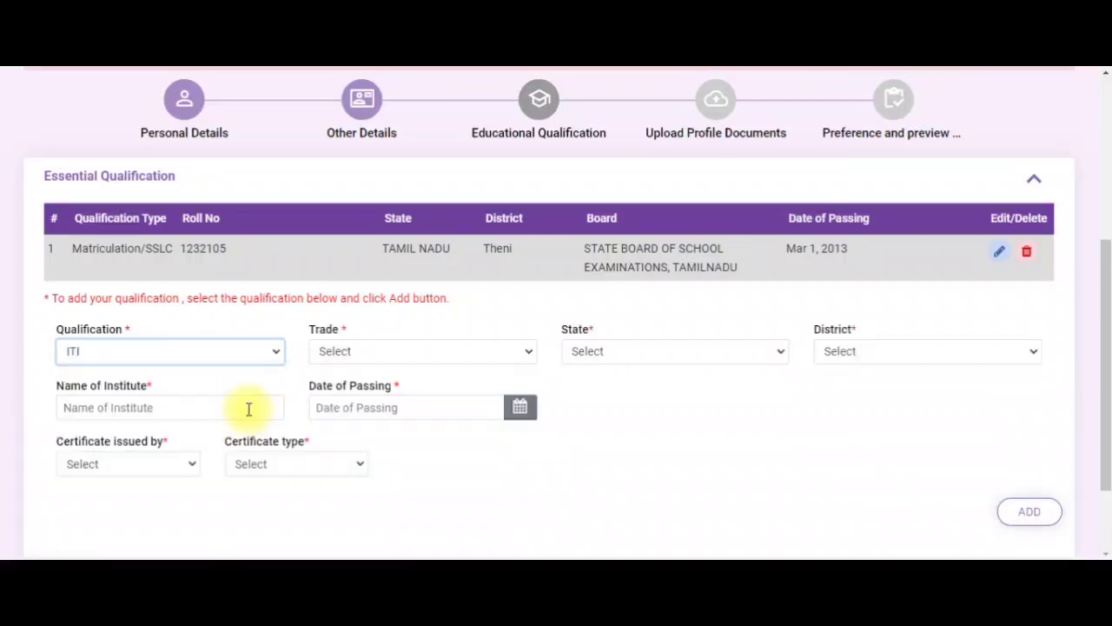
{"action": "left_click", "coordinate": [438, 365]}
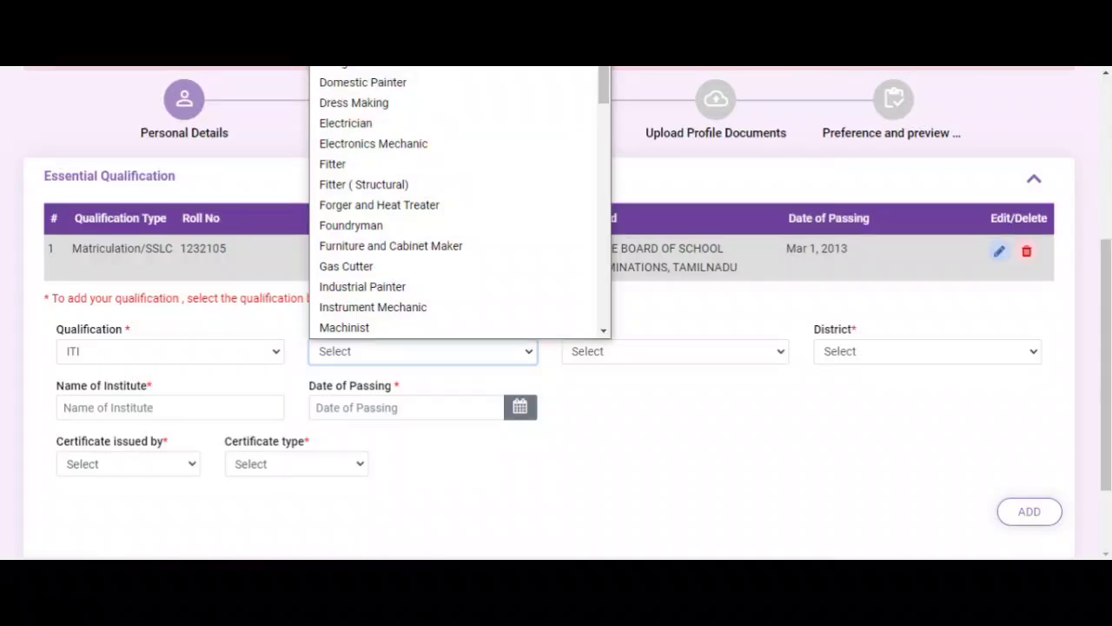
{"action": "scroll", "coordinate": [447, 83], "scroll_direction": "down", "scroll_amount": 6}
{"action": "scroll", "coordinate": [445, 87], "scroll_direction": "up", "scroll_amount": 6}
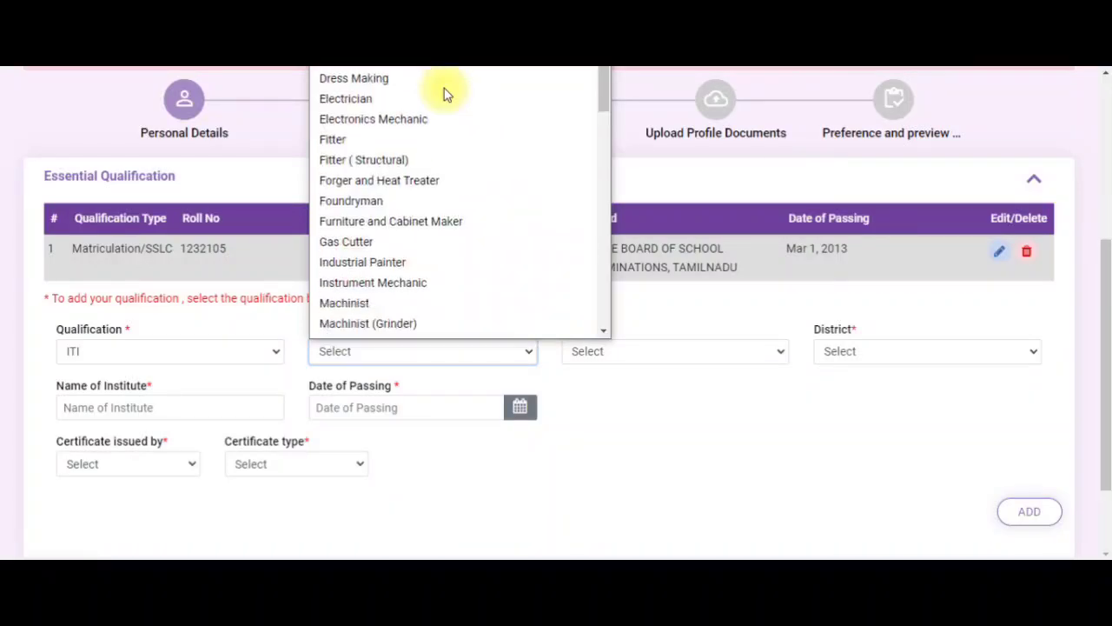
{"action": "scroll", "coordinate": [444, 87], "scroll_direction": "down", "scroll_amount": 4}
{"action": "left_click", "coordinate": [391, 52]}
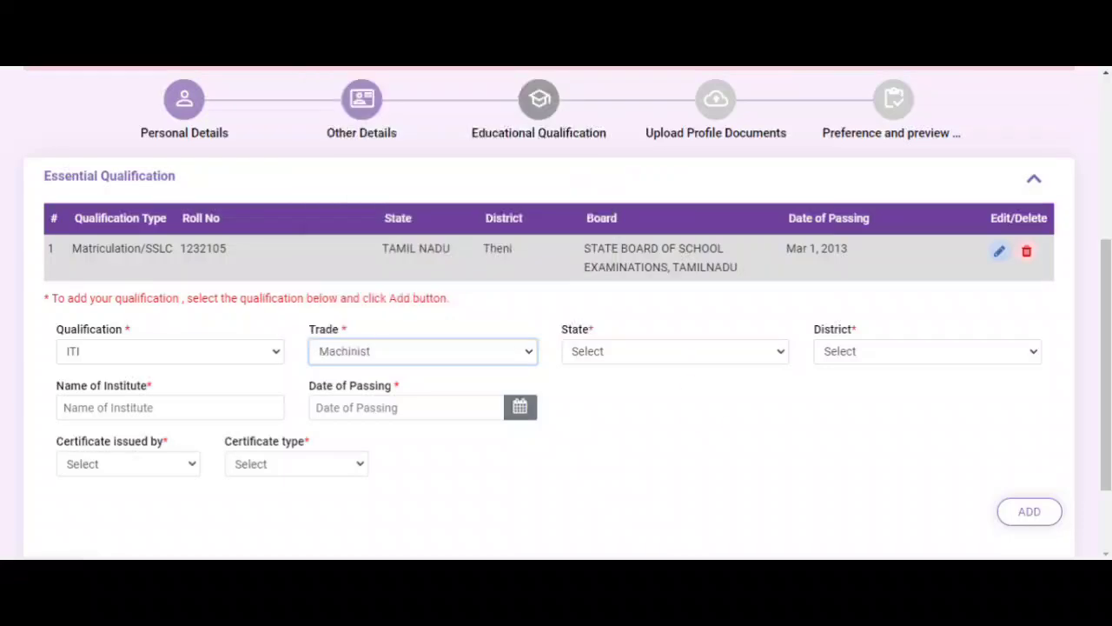
Step: Set the ITI qualification's state to TAMIL NADU and its district to Madurai
{"action": "left_click", "coordinate": [702, 372]}
{"action": "left_click", "coordinate": [702, 357]}
{"action": "scroll", "coordinate": [698, 283], "scroll_direction": "down", "scroll_amount": 5}
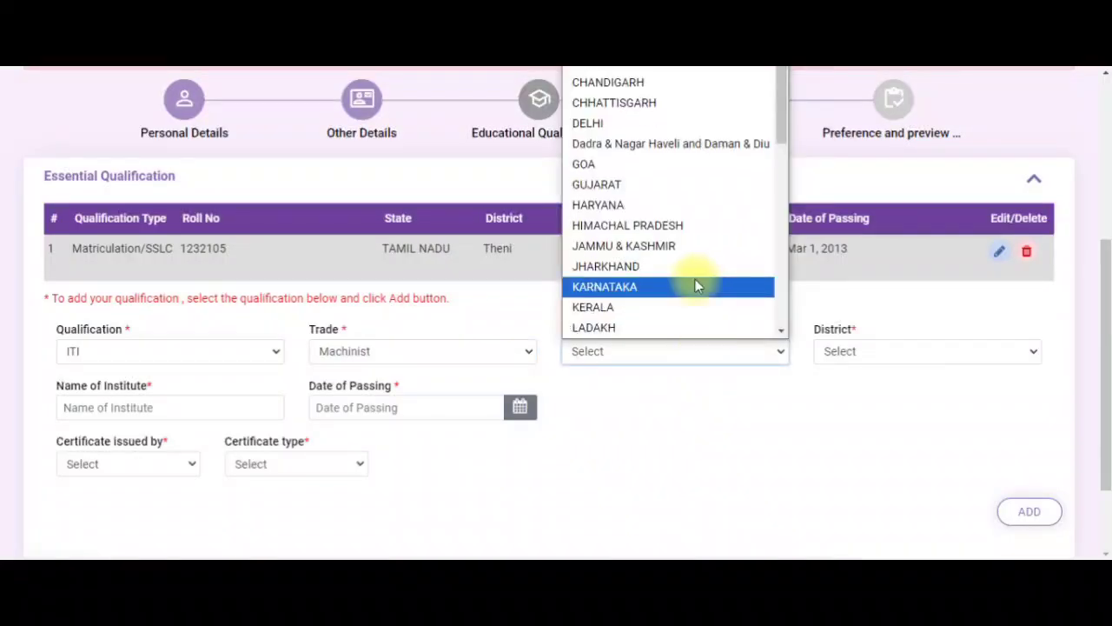
{"action": "left_click", "coordinate": [708, 225]}
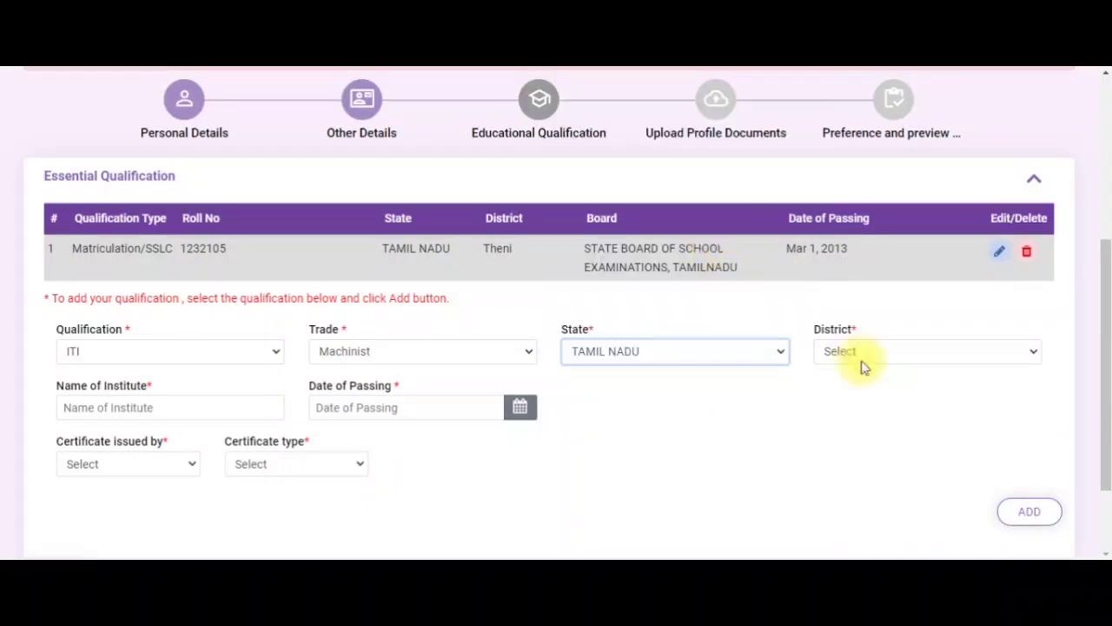
{"action": "left_click", "coordinate": [860, 357]}
{"action": "scroll", "coordinate": [865, 192], "scroll_direction": "down", "scroll_amount": 3}
{"action": "left_click", "coordinate": [874, 82]}
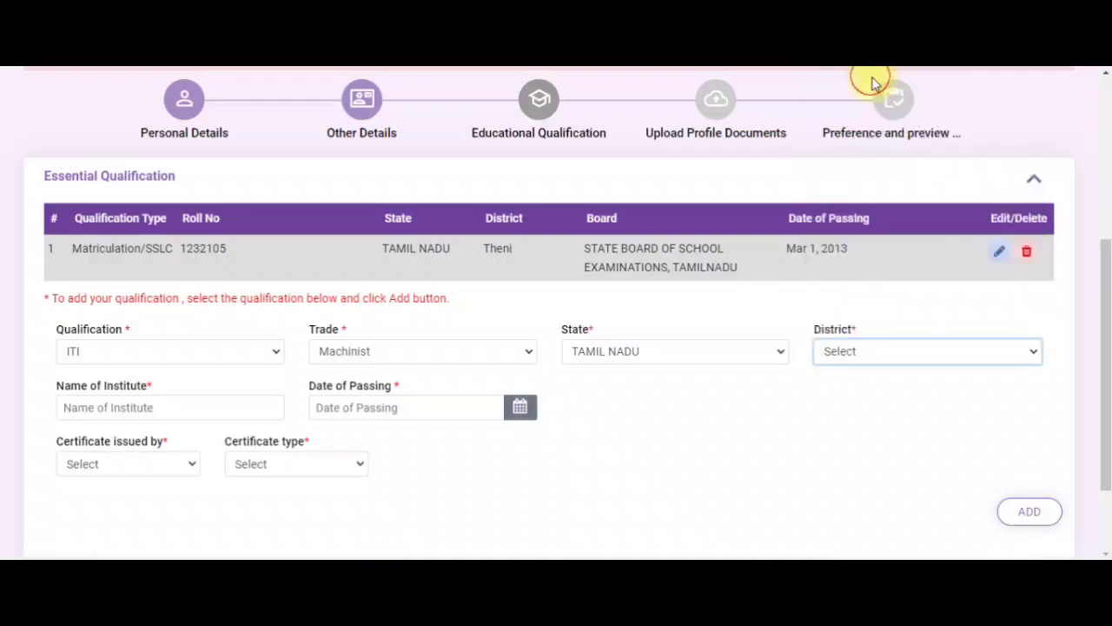
Step: Enter GOVERNMENT ITI K PUDUR as the institute and 04/05/2015 as the date of passing
{"action": "left_click", "coordinate": [178, 415]}
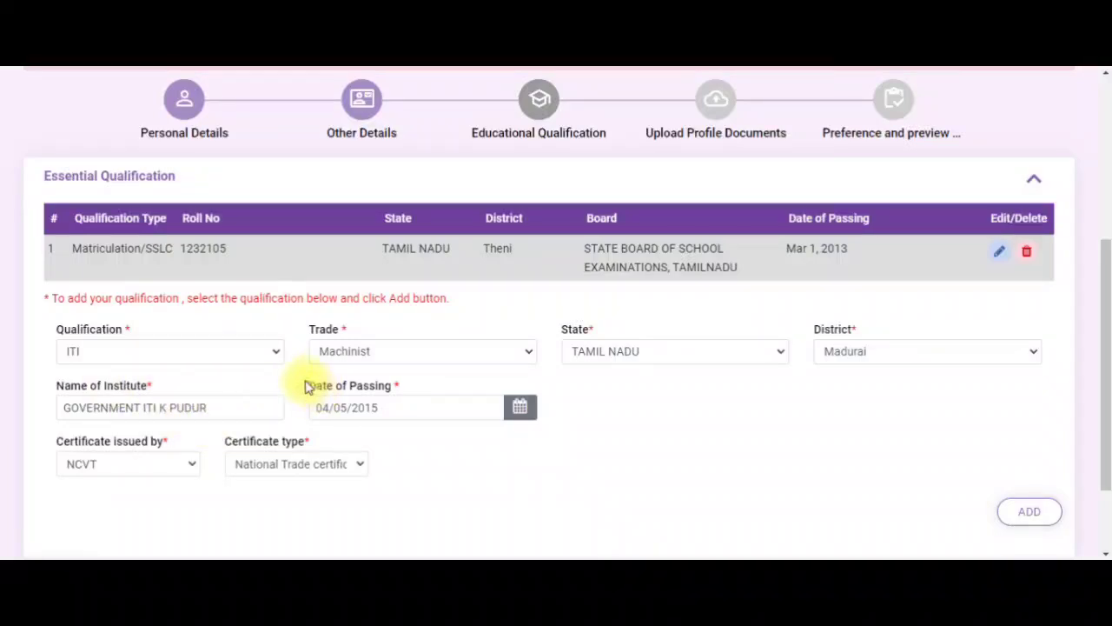
{"action": "left_click_drag", "start_coordinate": [303, 385], "coordinate": [403, 414]}
{"action": "left_click", "coordinate": [403, 414]}
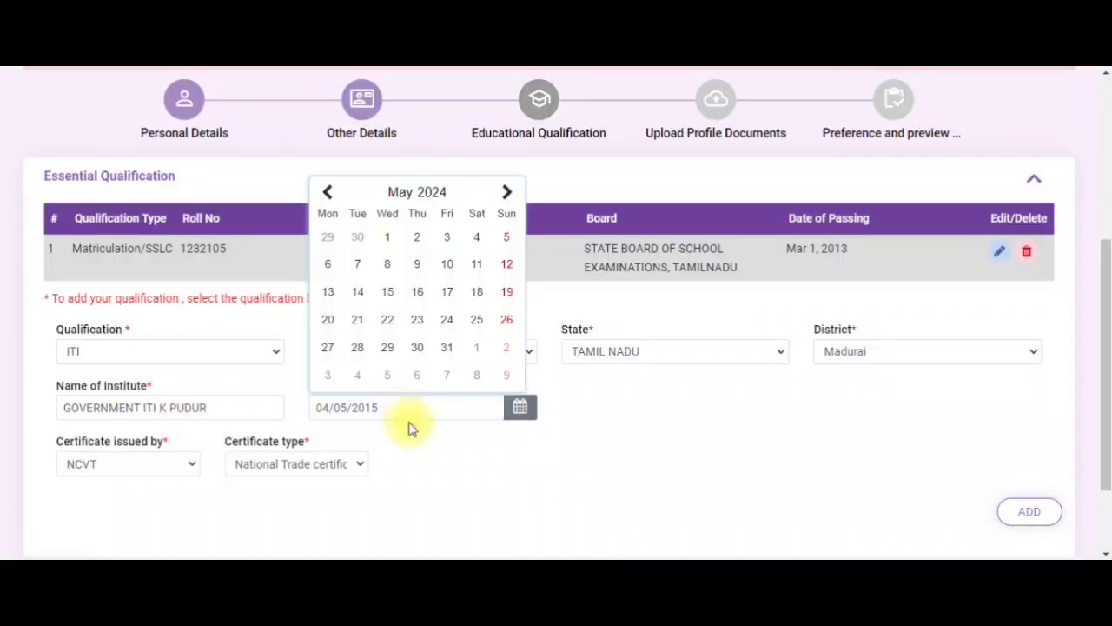
{"action": "left_click", "coordinate": [411, 428]}
Step: Choose NCVT as certificate issuer and National Trade certificate as certificate type, and add the ITI qualification
{"action": "left_click", "coordinate": [151, 460]}
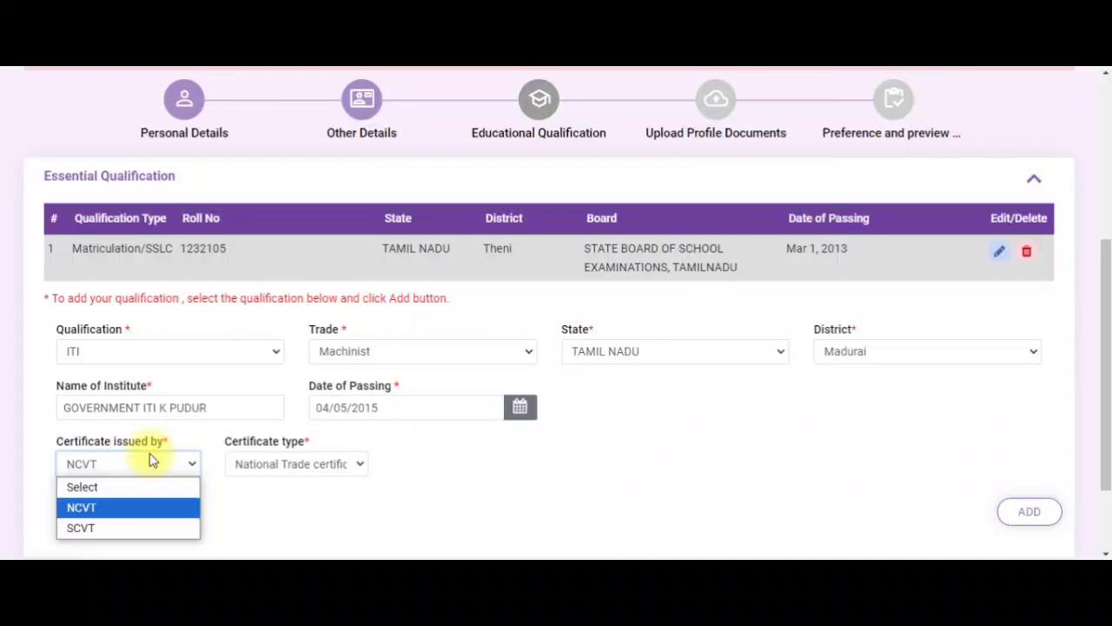
{"action": "left_click", "coordinate": [153, 511]}
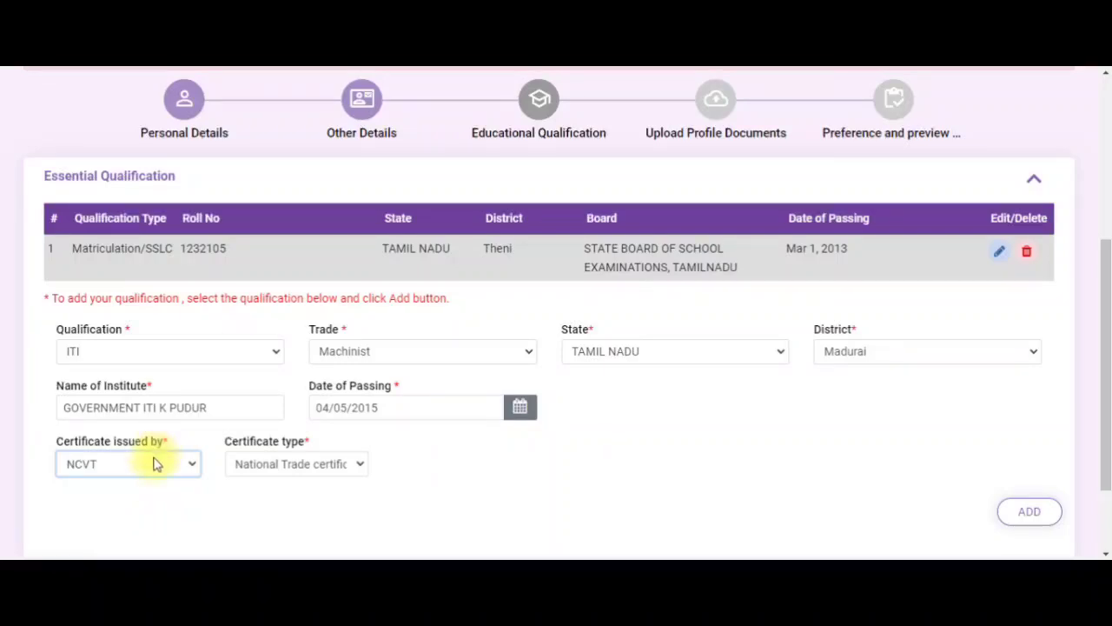
{"action": "left_click_drag", "start_coordinate": [230, 441], "coordinate": [308, 442]}
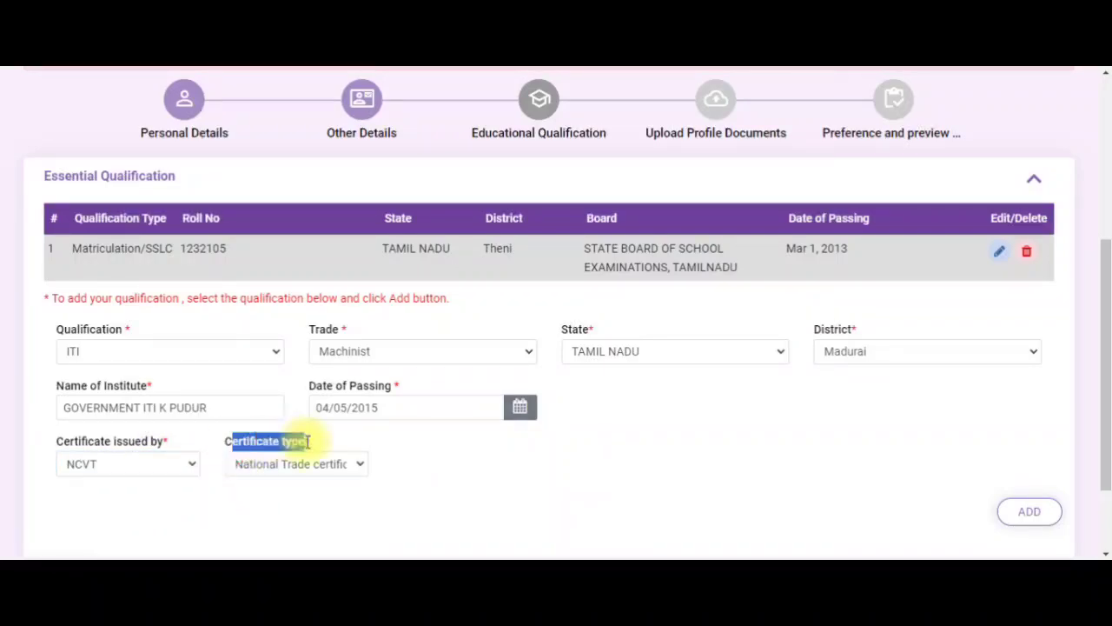
{"action": "left_click", "coordinate": [315, 469]}
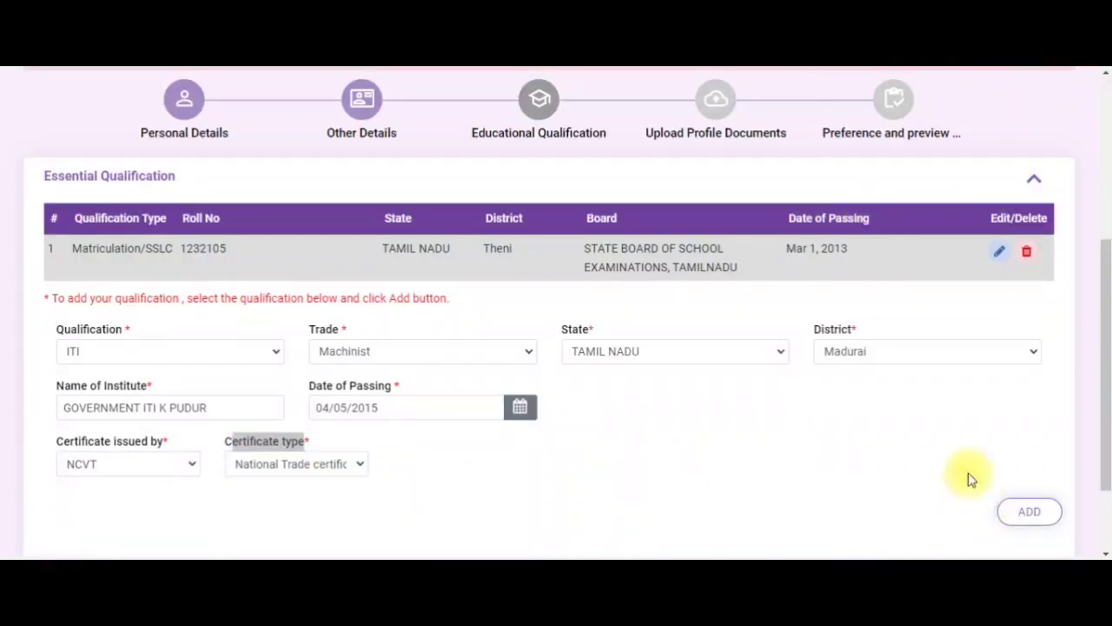
{"action": "left_click", "coordinate": [1041, 517]}
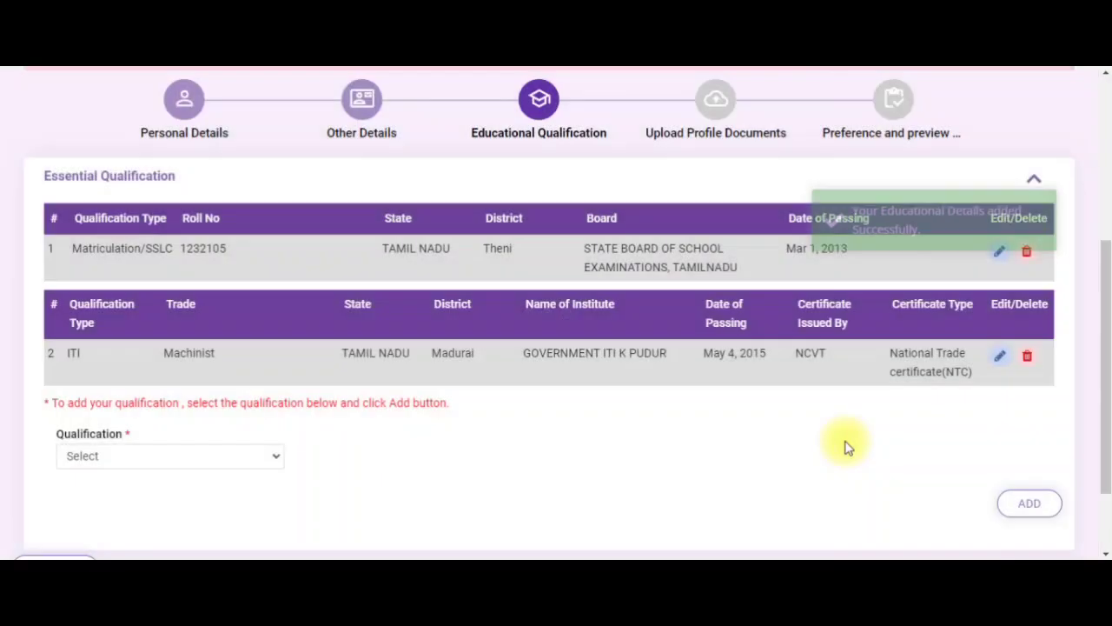
Step: Check the list of further qualifications without adding one, and proceed to the profile document upload
{"action": "scroll", "coordinate": [849, 448], "scroll_direction": "down", "scroll_amount": 2}
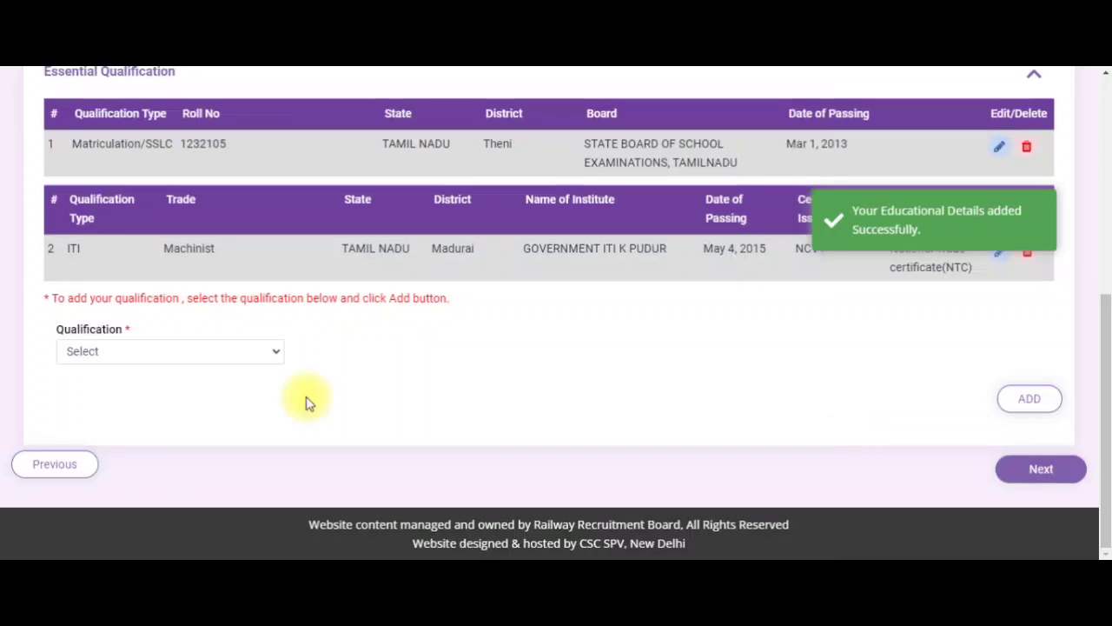
{"action": "left_click", "coordinate": [154, 358]}
{"action": "left_click", "coordinate": [131, 374]}
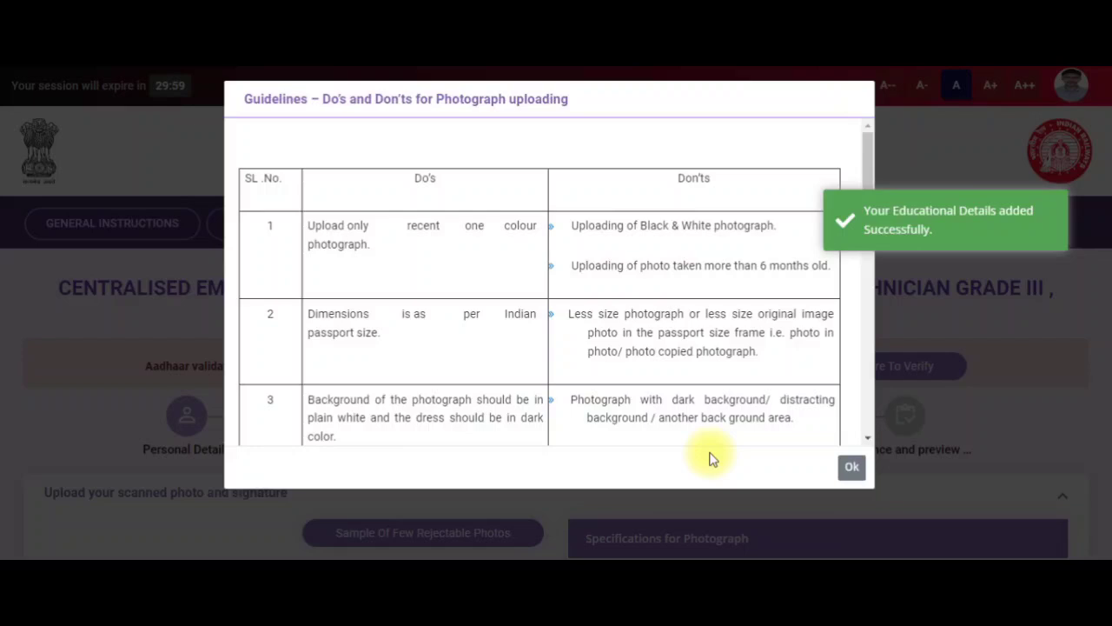
Step: Confirm having read the photograph uploading guidelines and dismiss the notice about the existing photo and signature
{"action": "left_click", "coordinate": [854, 467]}
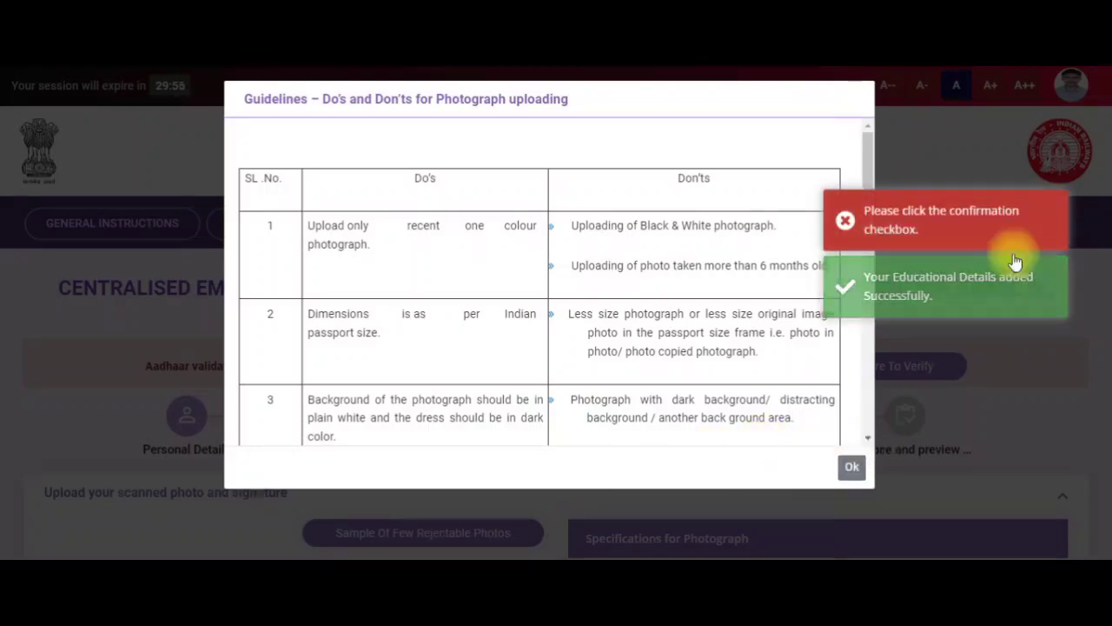
{"action": "scroll", "coordinate": [484, 363], "scroll_direction": "down", "scroll_amount": 12}
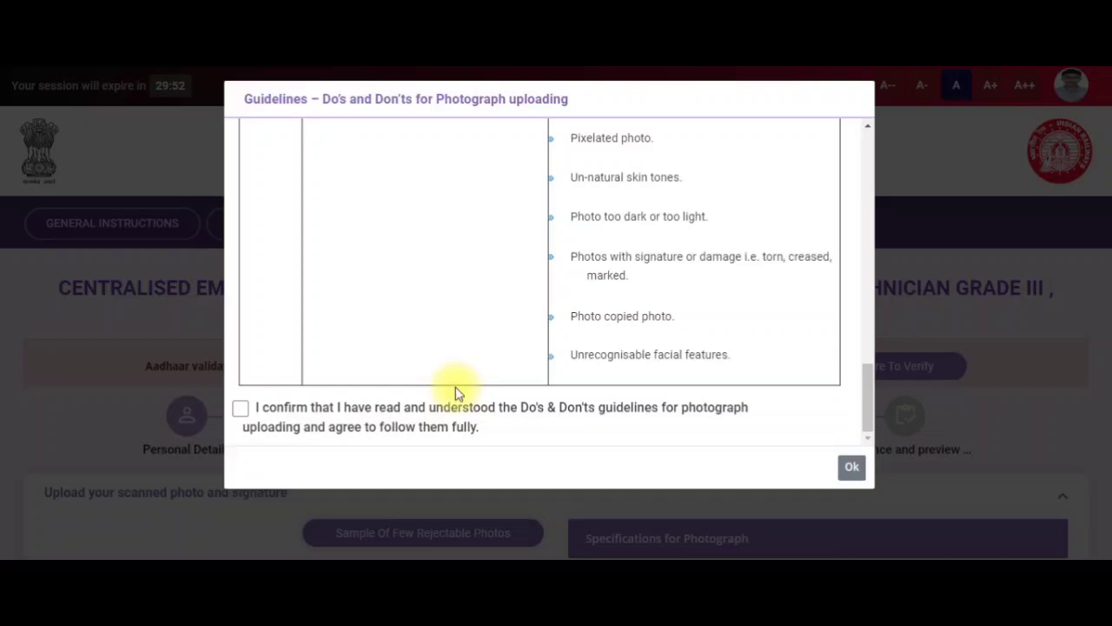
{"action": "left_click", "coordinate": [240, 408]}
{"action": "left_click", "coordinate": [851, 470]}
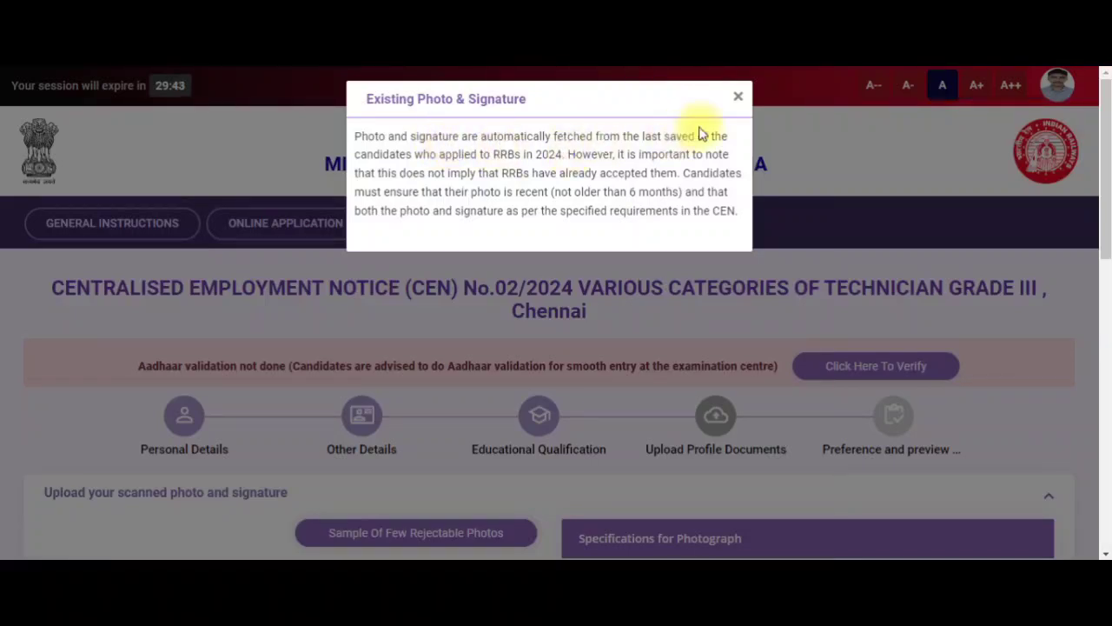
{"action": "left_click", "coordinate": [736, 101]}
Step: Examine the fetched passport photograph and signature against the specifications and file size limits
{"action": "scroll", "coordinate": [601, 228], "scroll_direction": "down", "scroll_amount": 4}
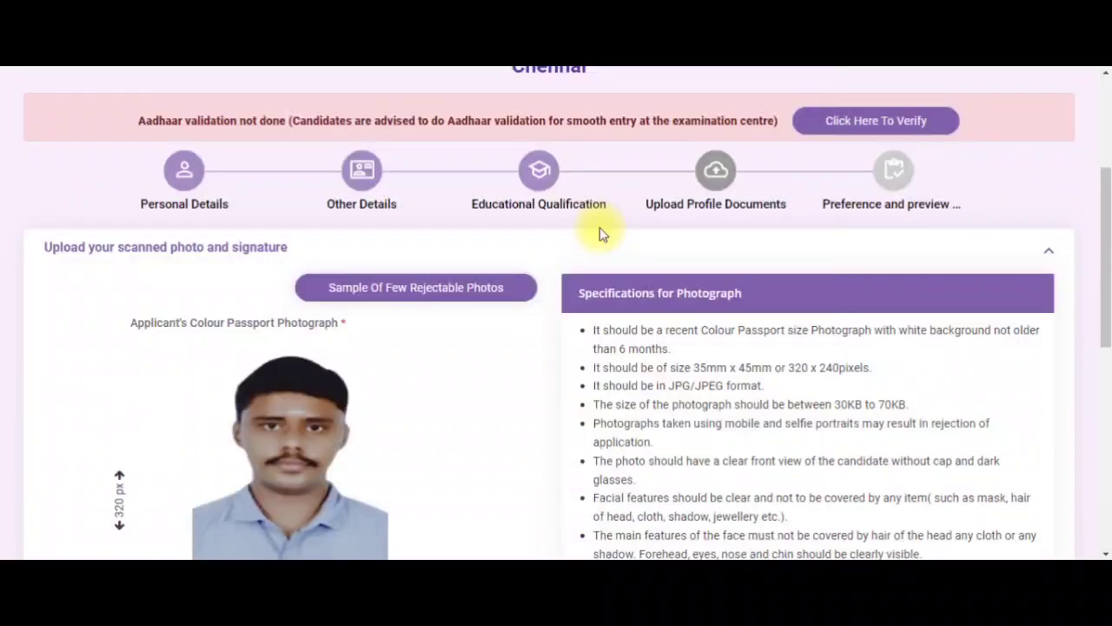
{"action": "scroll", "coordinate": [428, 239], "scroll_direction": "down", "scroll_amount": 1}
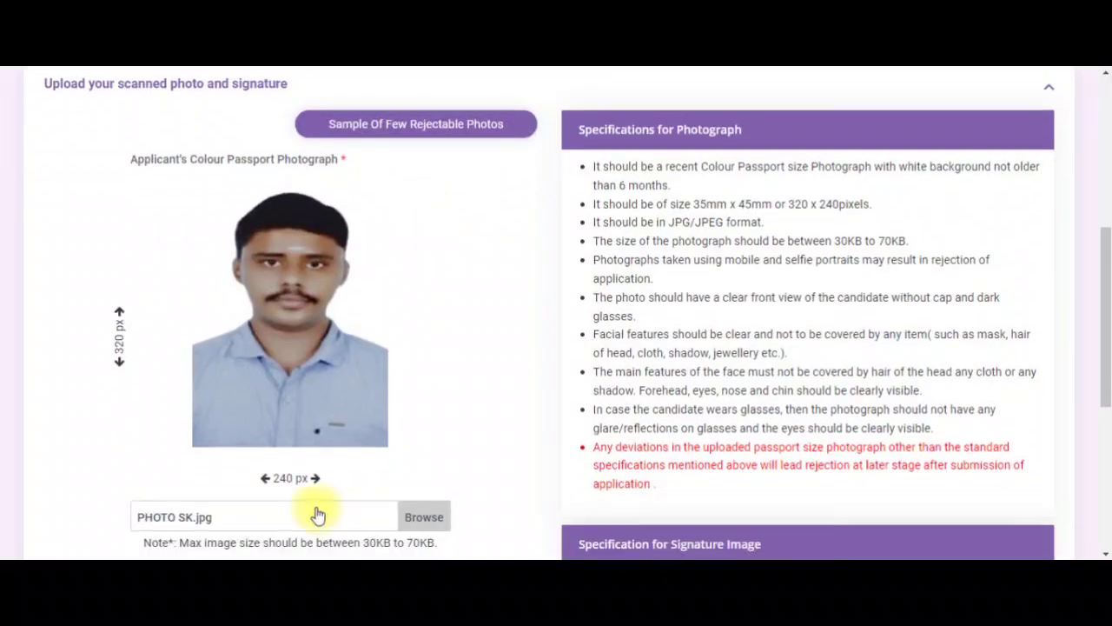
{"action": "scroll", "coordinate": [348, 443], "scroll_direction": "down", "scroll_amount": 1}
{"action": "scroll", "coordinate": [352, 447], "scroll_direction": "down", "scroll_amount": 1}
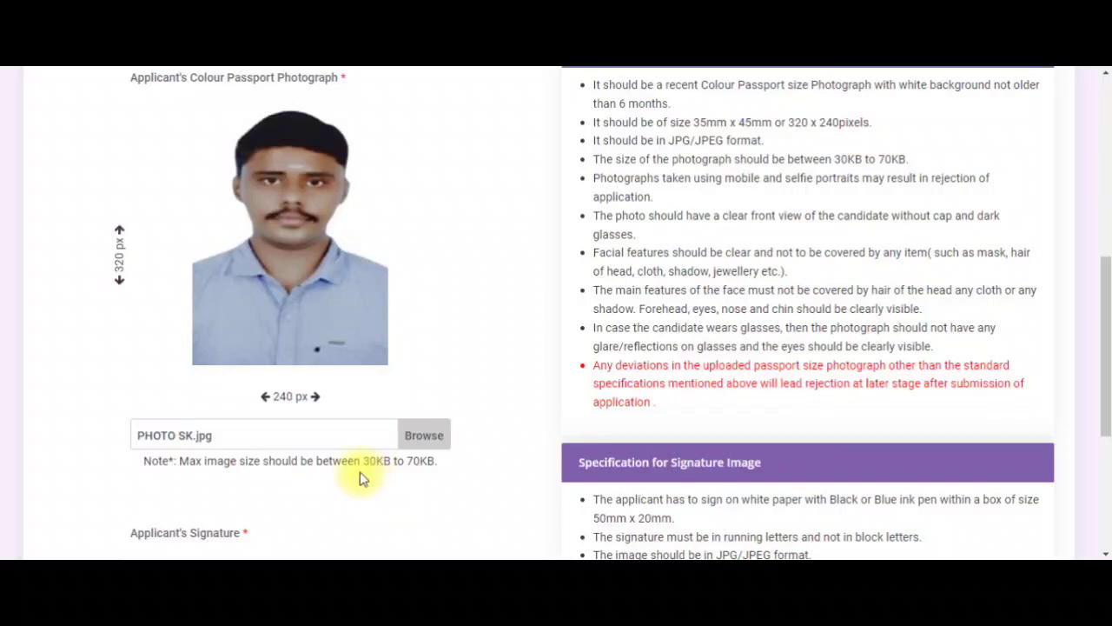
{"action": "left_click_drag", "start_coordinate": [363, 464], "coordinate": [437, 460]}
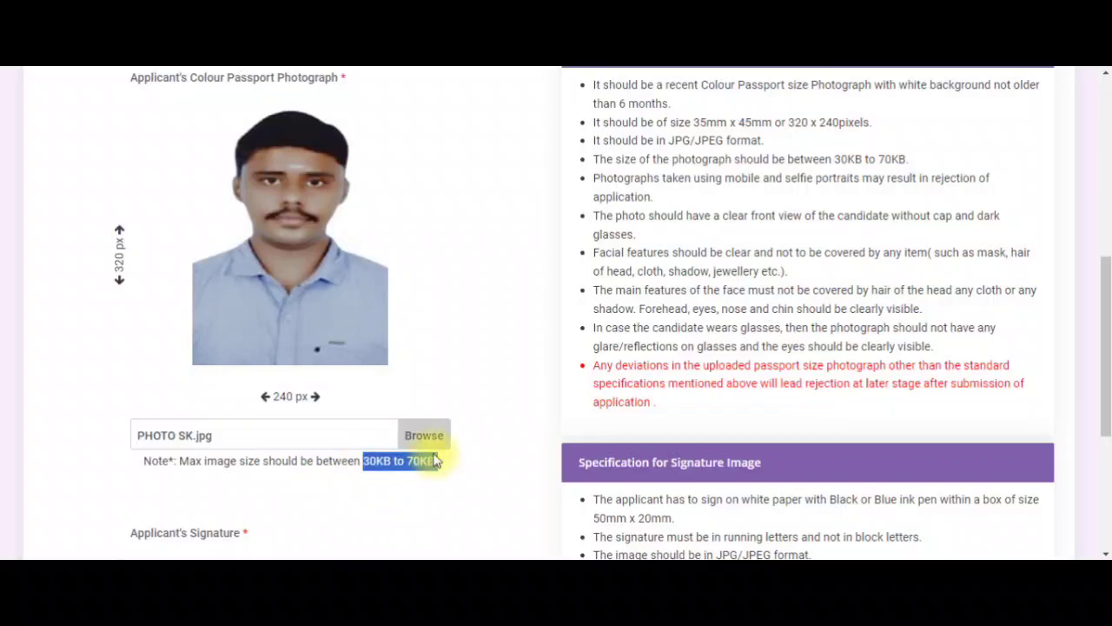
{"action": "scroll", "coordinate": [397, 447], "scroll_direction": "down", "scroll_amount": 2}
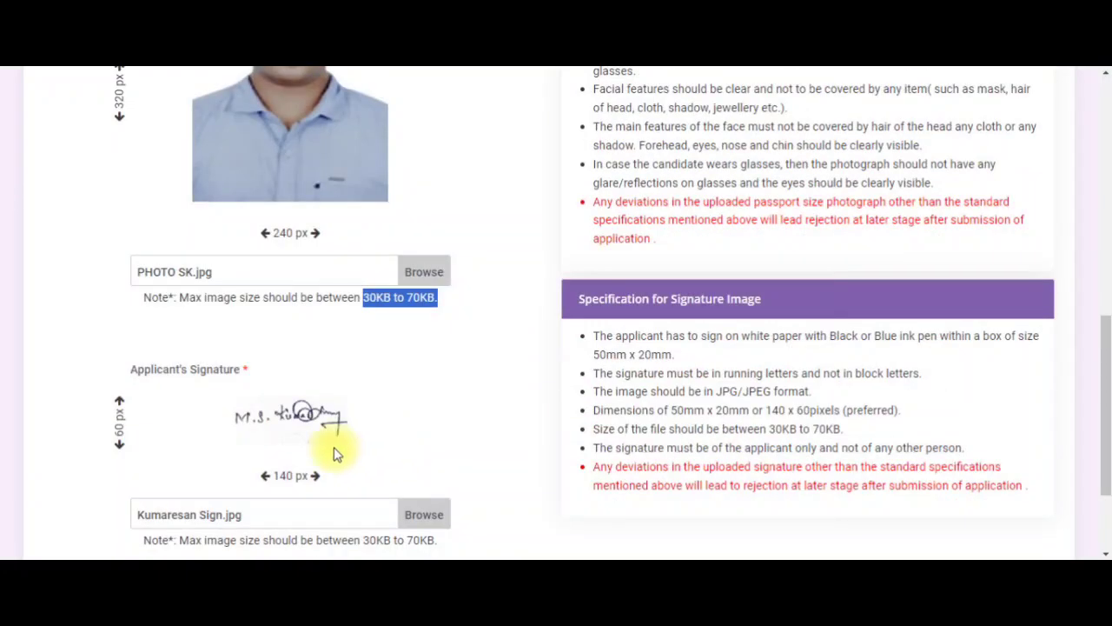
Step: Check the signature's file size limit, save the photograph and signature, and proceed to the post preferences
{"action": "scroll", "coordinate": [330, 504], "scroll_direction": "down", "scroll_amount": 1}
{"action": "left_click_drag", "start_coordinate": [362, 460], "coordinate": [436, 458]}
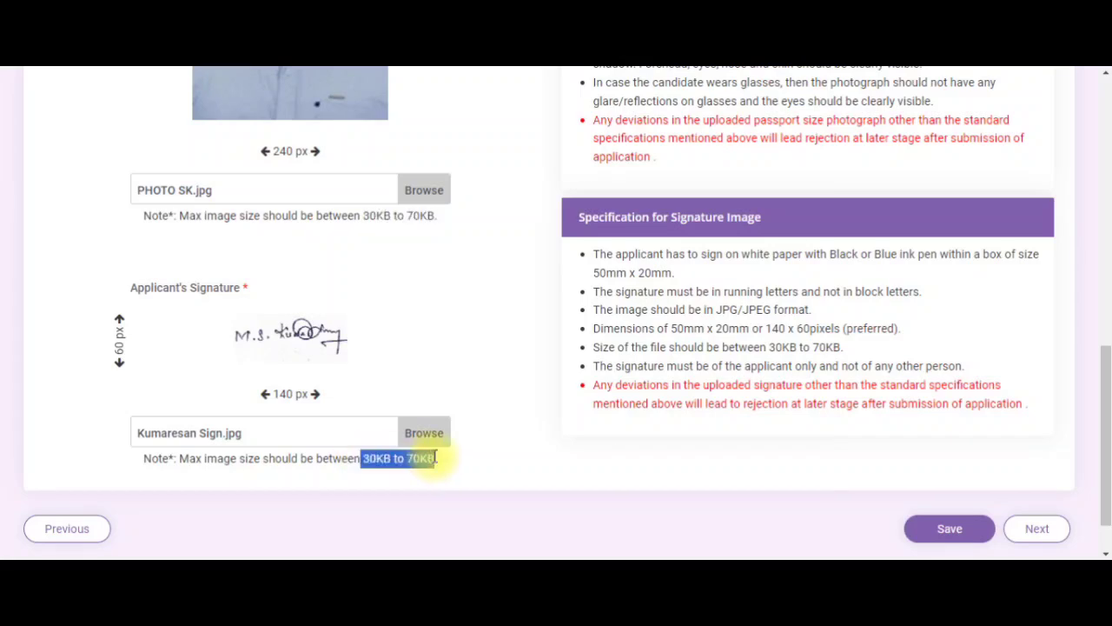
{"action": "scroll", "coordinate": [392, 380], "scroll_direction": "up", "scroll_amount": 1}
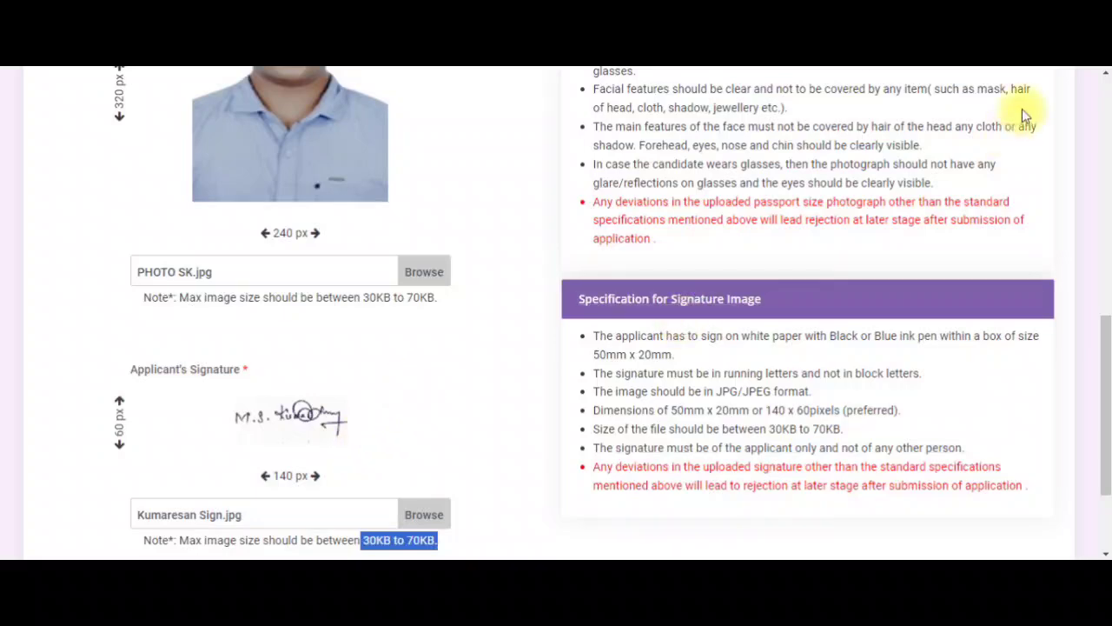
{"action": "scroll", "coordinate": [1024, 74], "scroll_direction": "up", "scroll_amount": 1}
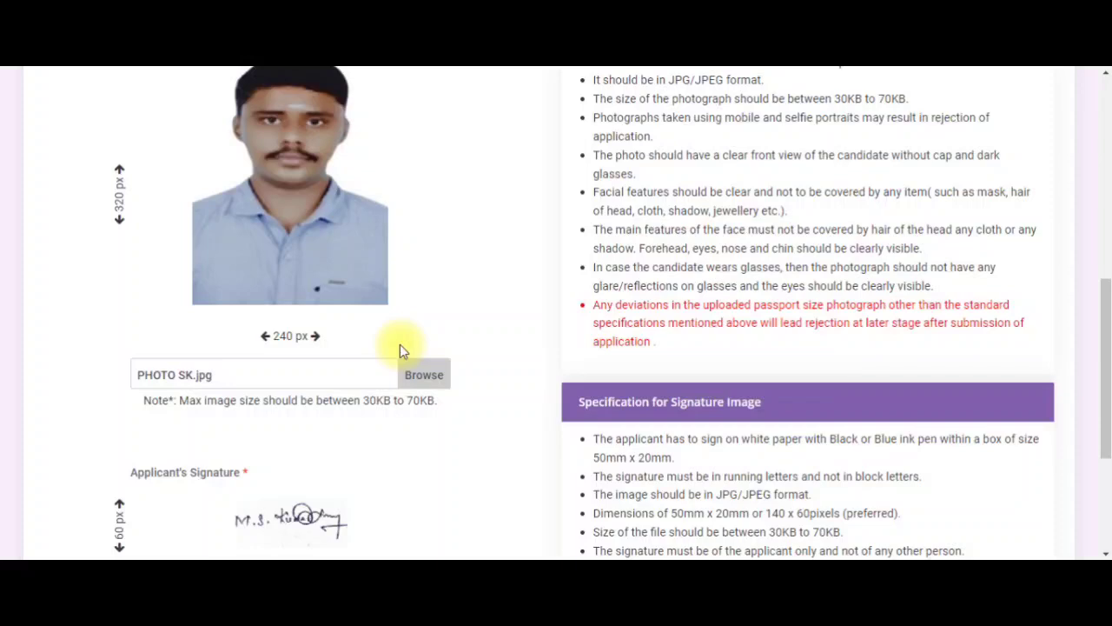
{"action": "scroll", "coordinate": [400, 345], "scroll_direction": "down", "scroll_amount": 3}
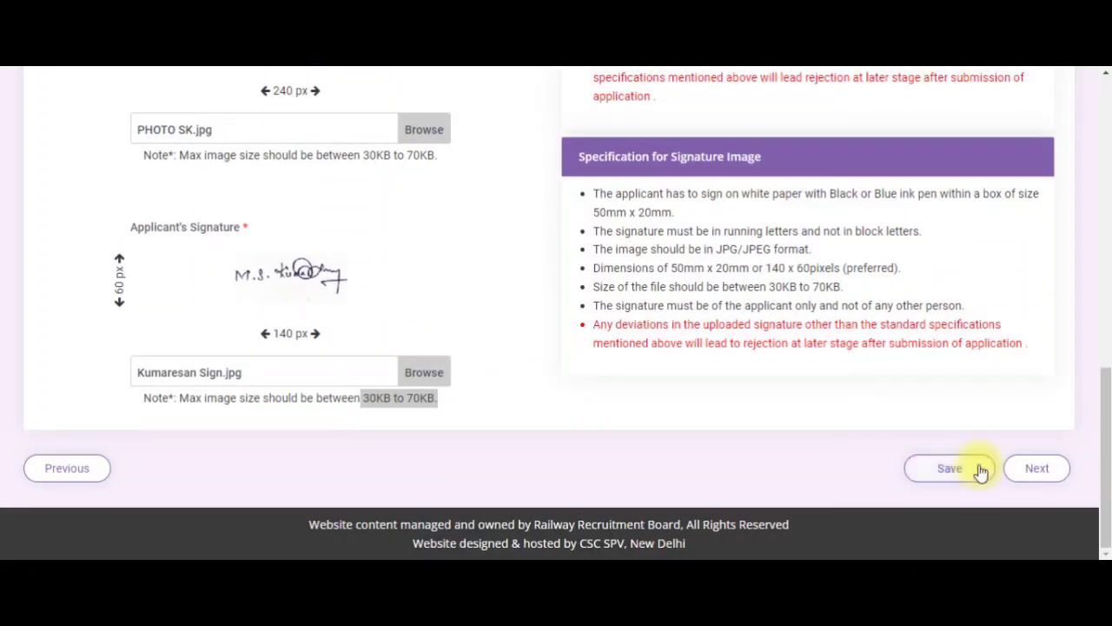
{"action": "left_click", "coordinate": [980, 470]}
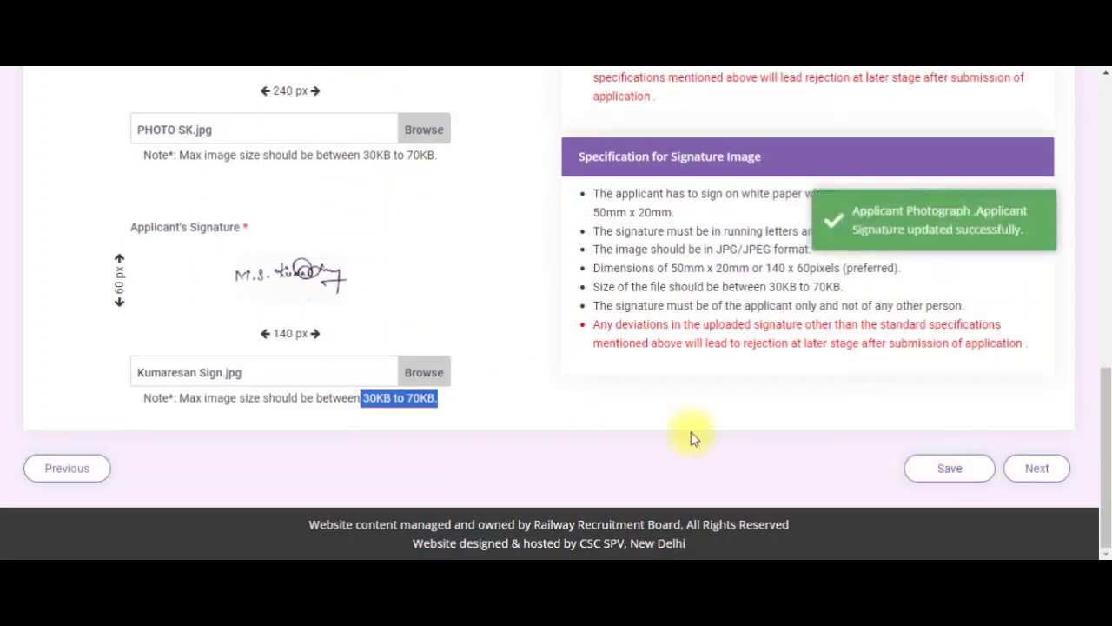
{"action": "left_click", "coordinate": [1047, 467]}
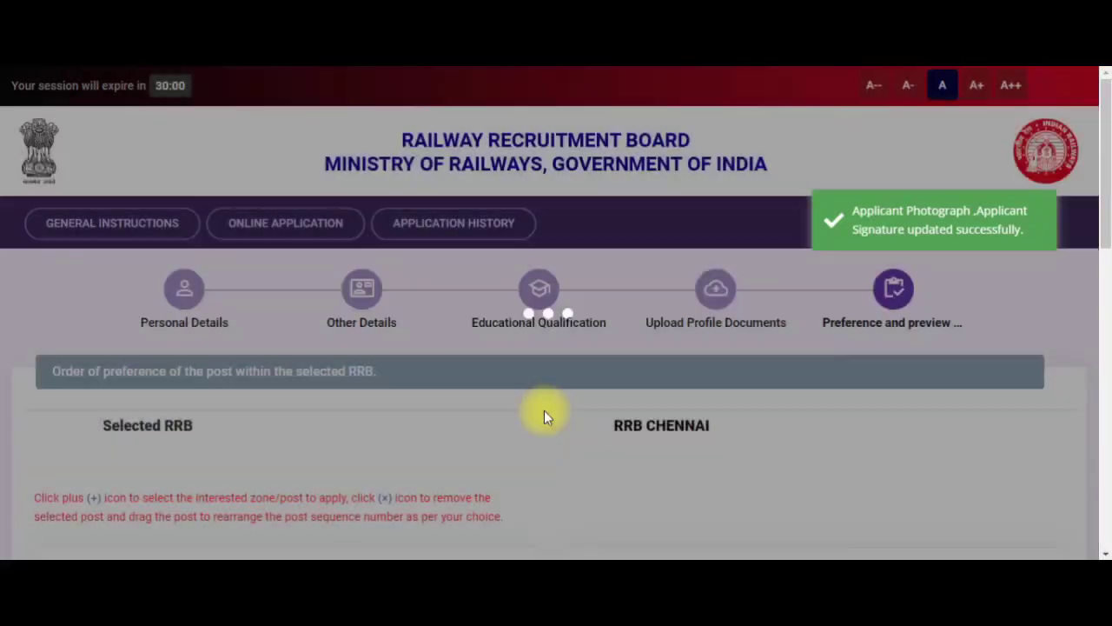
Step: Add all eligible posts in the preference order ICF Machinist, SR Machinist, SR Riveter, SR Electrical / TRS, SR Track Machine
{"action": "scroll", "coordinate": [544, 410], "scroll_direction": "down", "scroll_amount": 4}
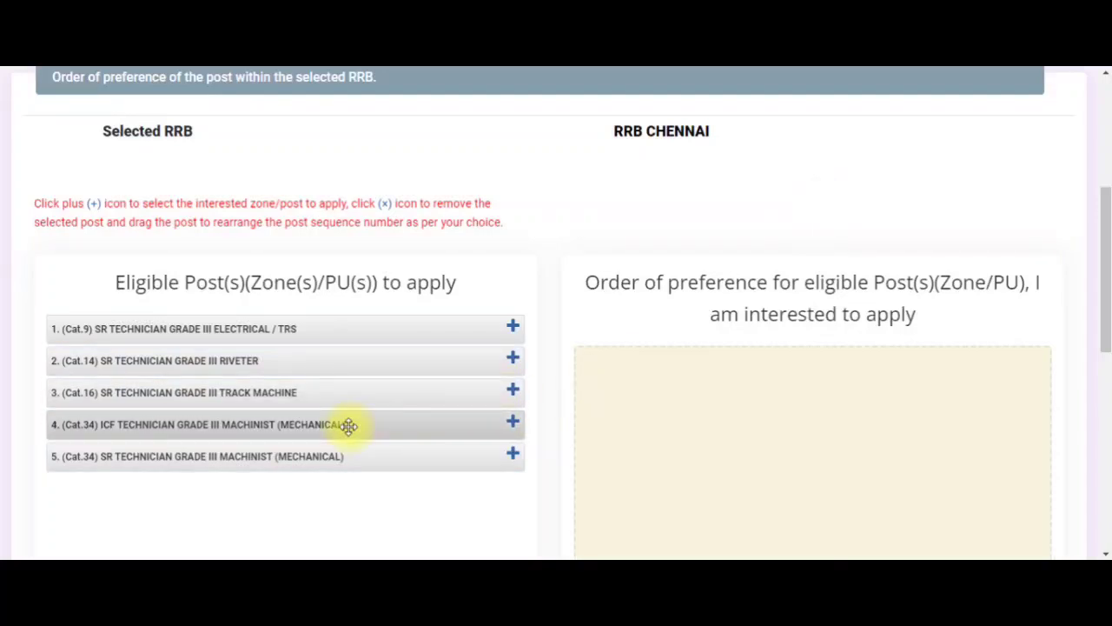
{"action": "left_click", "coordinate": [513, 427]}
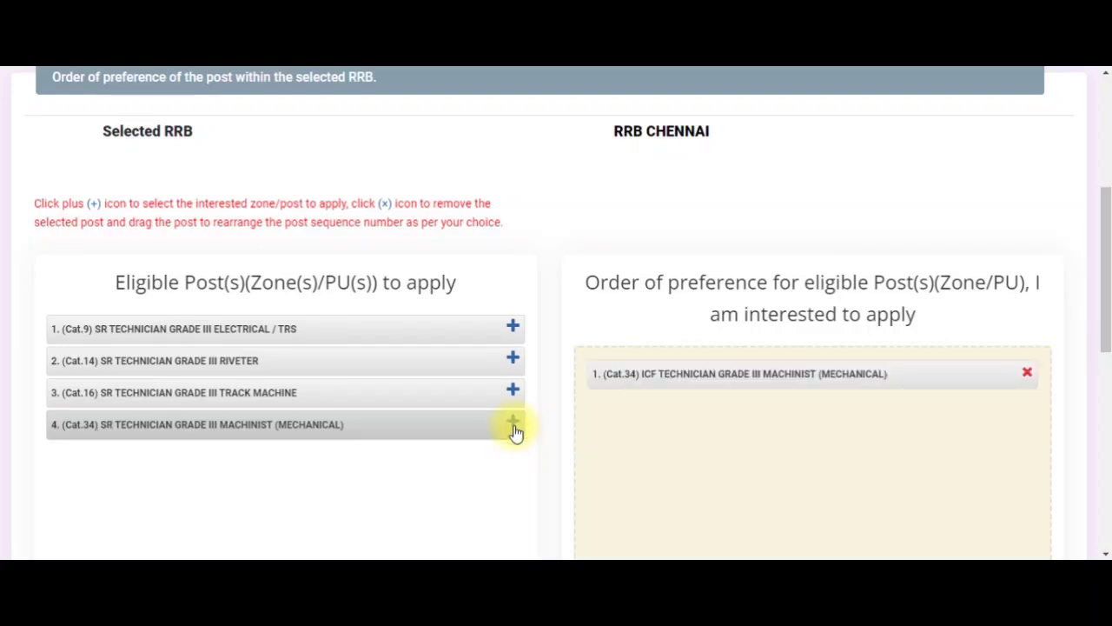
{"action": "left_click", "coordinate": [514, 428]}
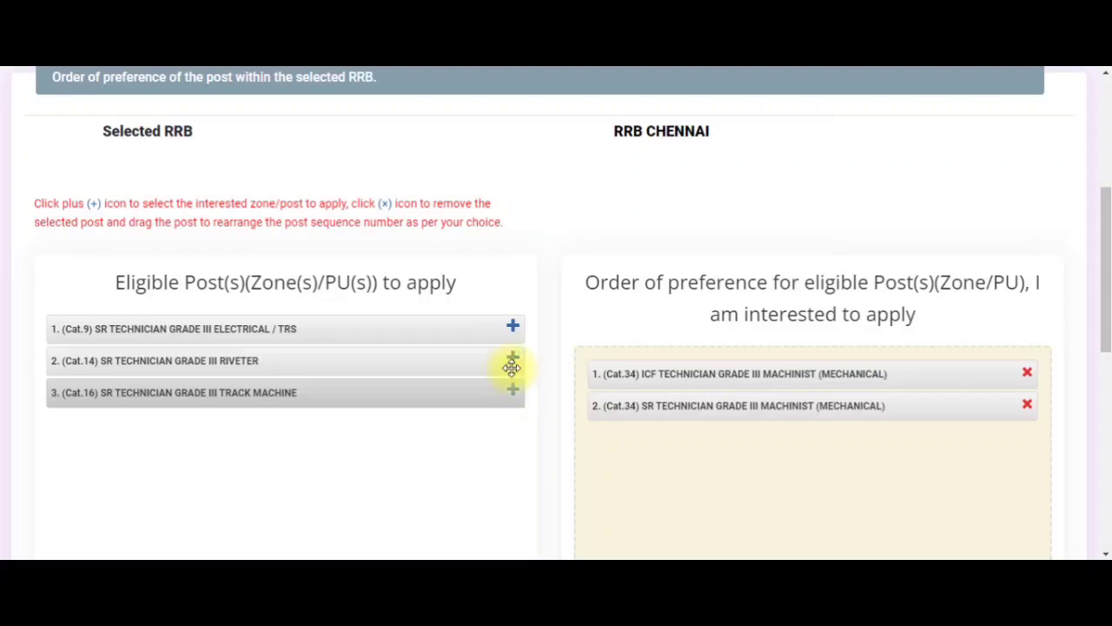
{"action": "left_click", "coordinate": [512, 361]}
{"action": "left_click", "coordinate": [514, 329]}
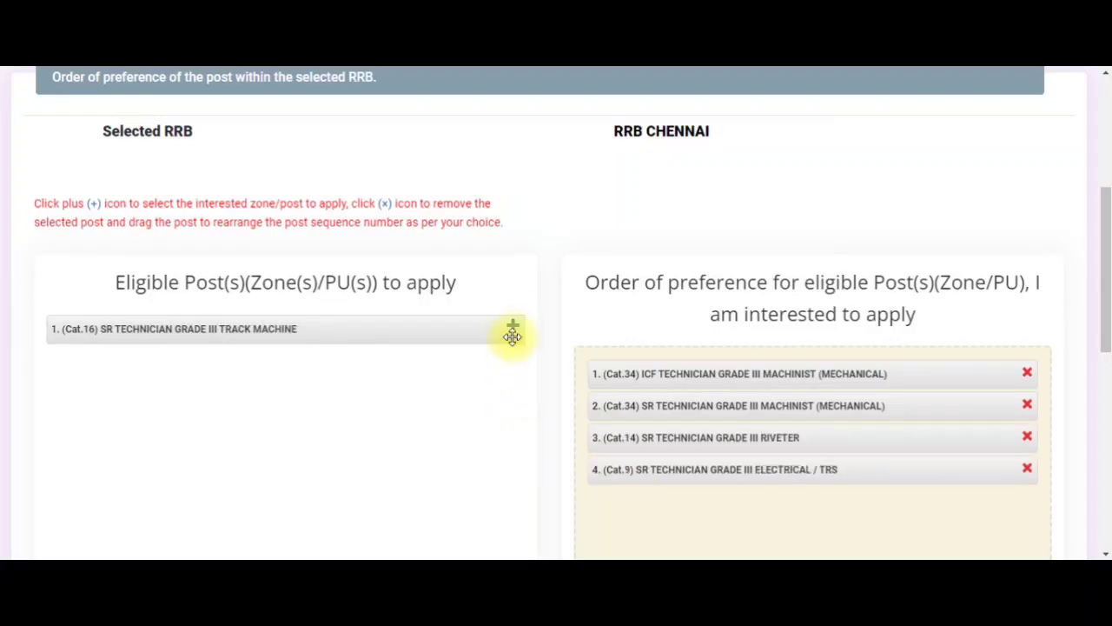
{"action": "left_click", "coordinate": [512, 329]}
{"action": "scroll", "coordinate": [380, 368], "scroll_direction": "down", "scroll_amount": 2}
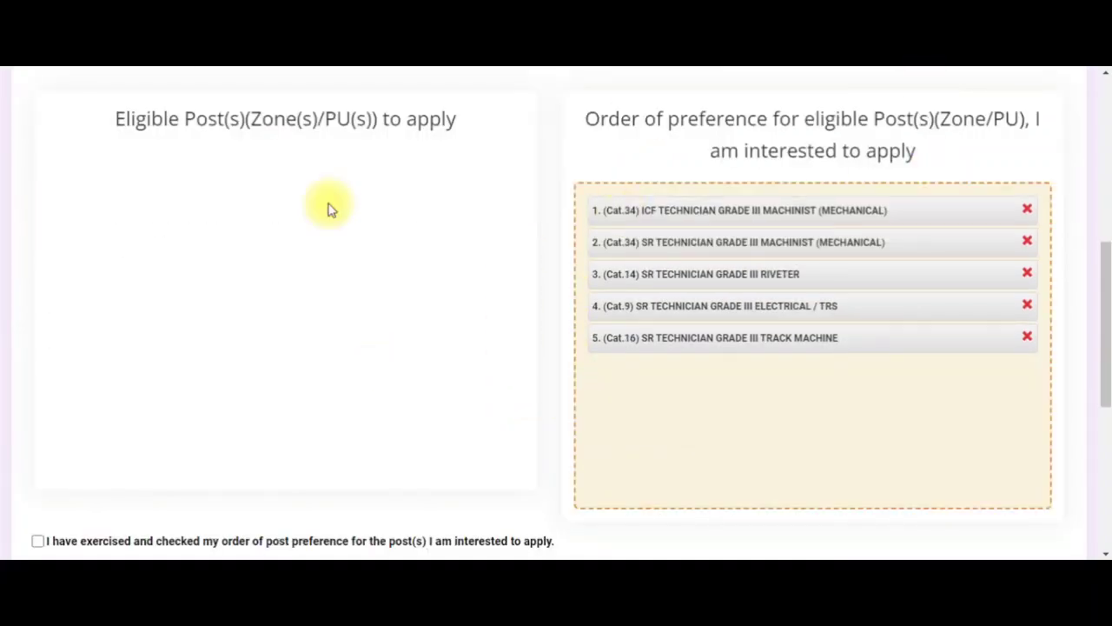
Step: Remove SR Track Machine and SR Electrical / TRS from the order of preference and confirm having checked the order
{"action": "left_click", "coordinate": [1028, 338]}
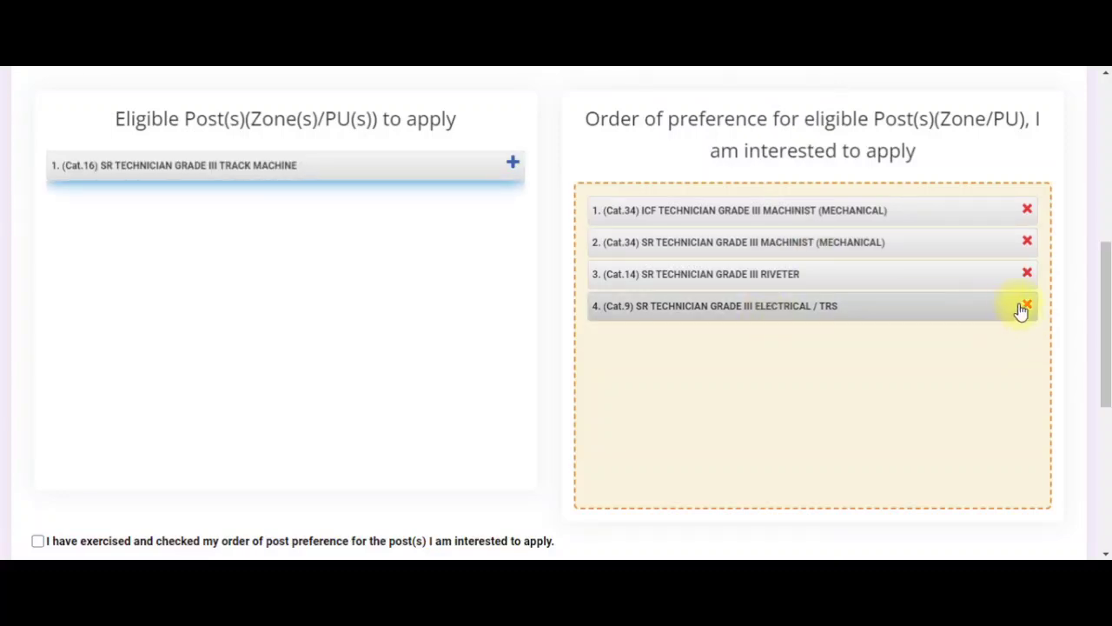
{"action": "left_click", "coordinate": [1027, 305]}
{"action": "scroll", "coordinate": [819, 330], "scroll_direction": "down", "scroll_amount": 2}
{"action": "scroll", "coordinate": [187, 334], "scroll_direction": "up", "scroll_amount": 1}
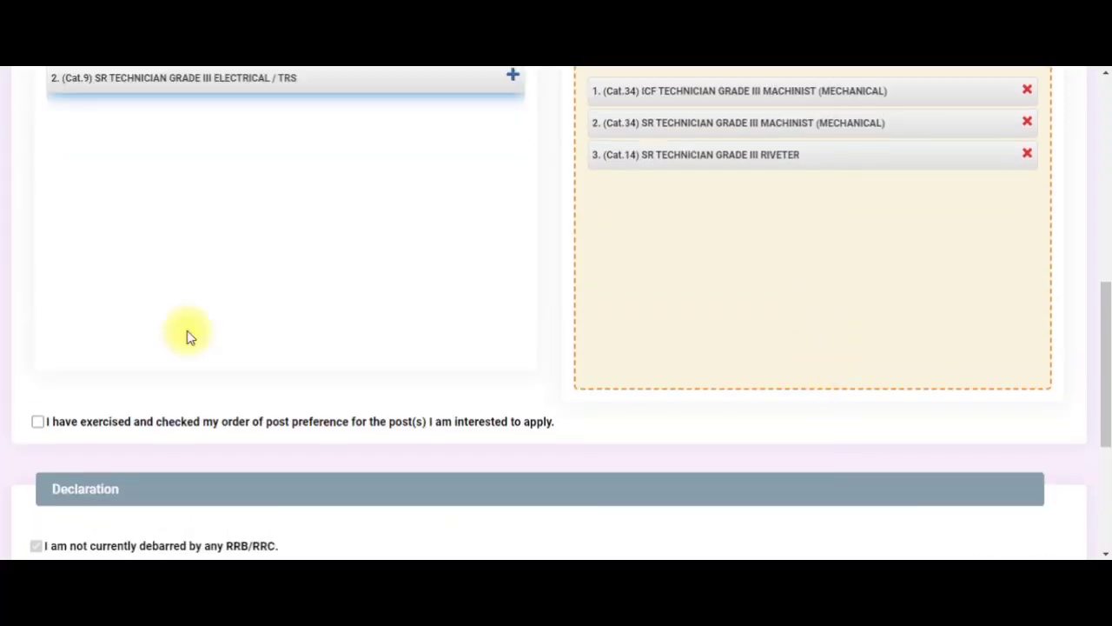
{"action": "left_click", "coordinate": [39, 460]}
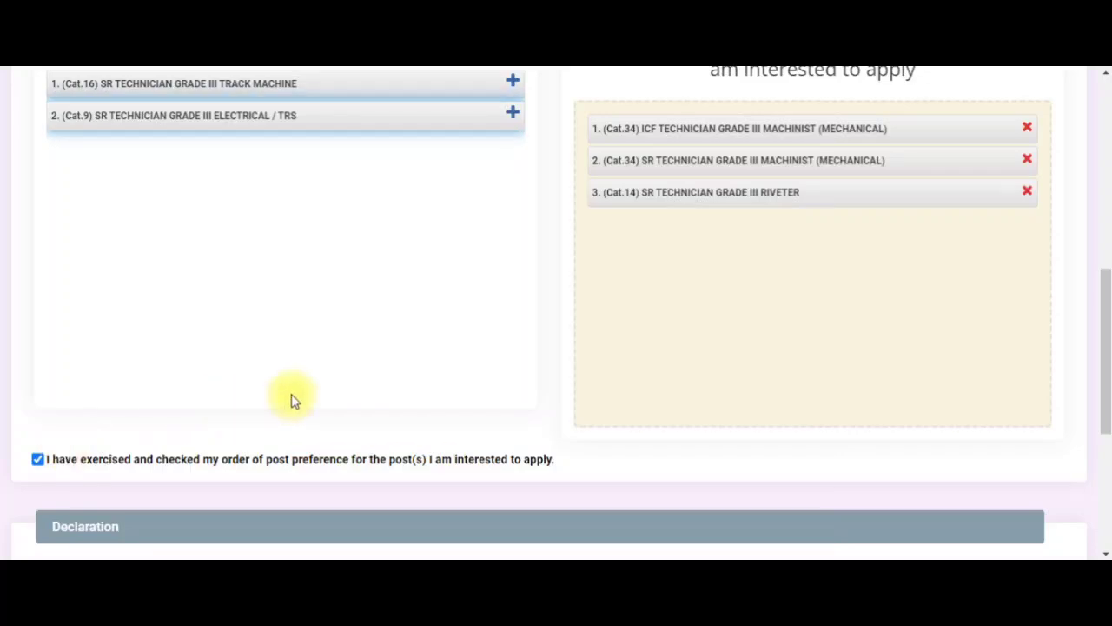
Step: Add SR Electrical / TRS and SR Track Machine back as fourth and fifth preferences
{"action": "scroll", "coordinate": [278, 377], "scroll_direction": "up", "scroll_amount": 2}
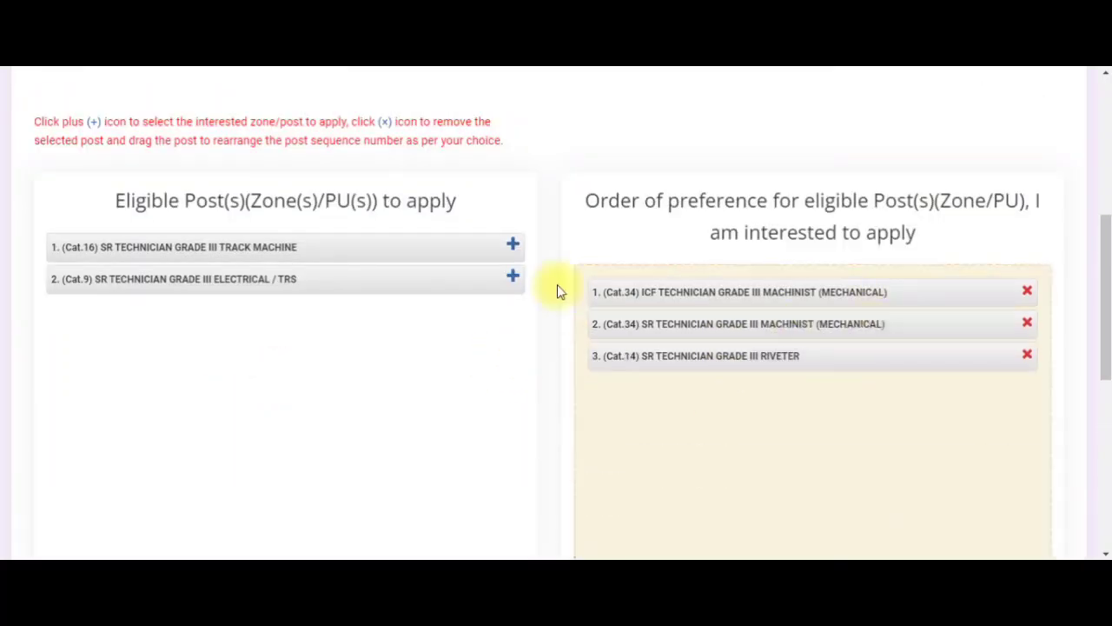
{"action": "left_click", "coordinate": [517, 287]}
{"action": "left_click", "coordinate": [519, 250]}
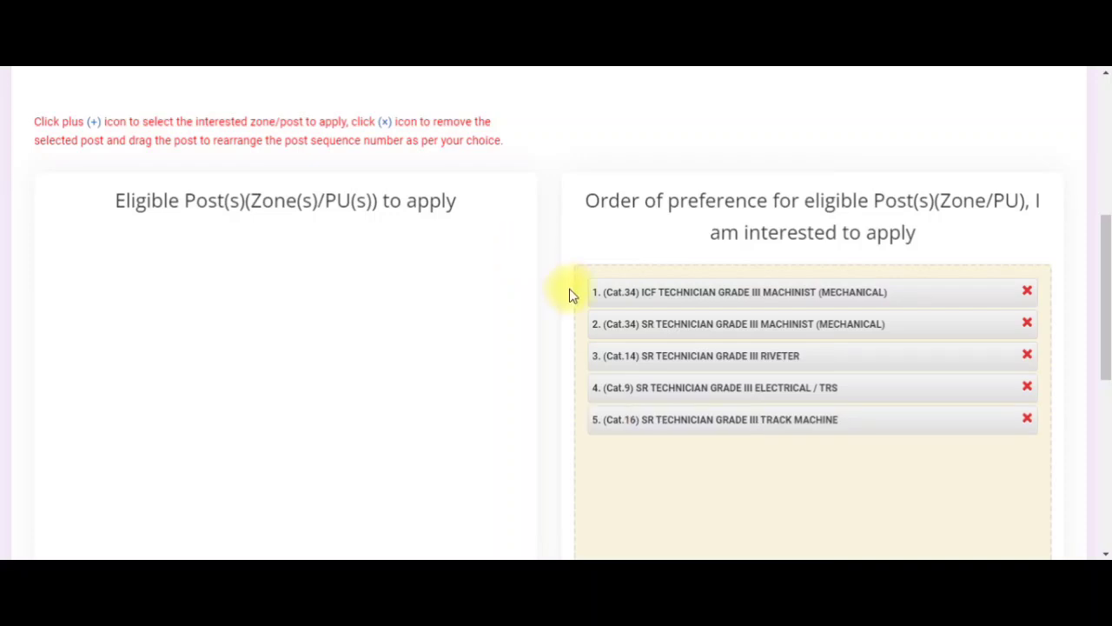
Step: Confirm the post preference order, accept the eligibility declaration, and enter MADURAI as the place
{"action": "scroll", "coordinate": [576, 310], "scroll_direction": "down", "scroll_amount": 5}
{"action": "left_click", "coordinate": [37, 214]}
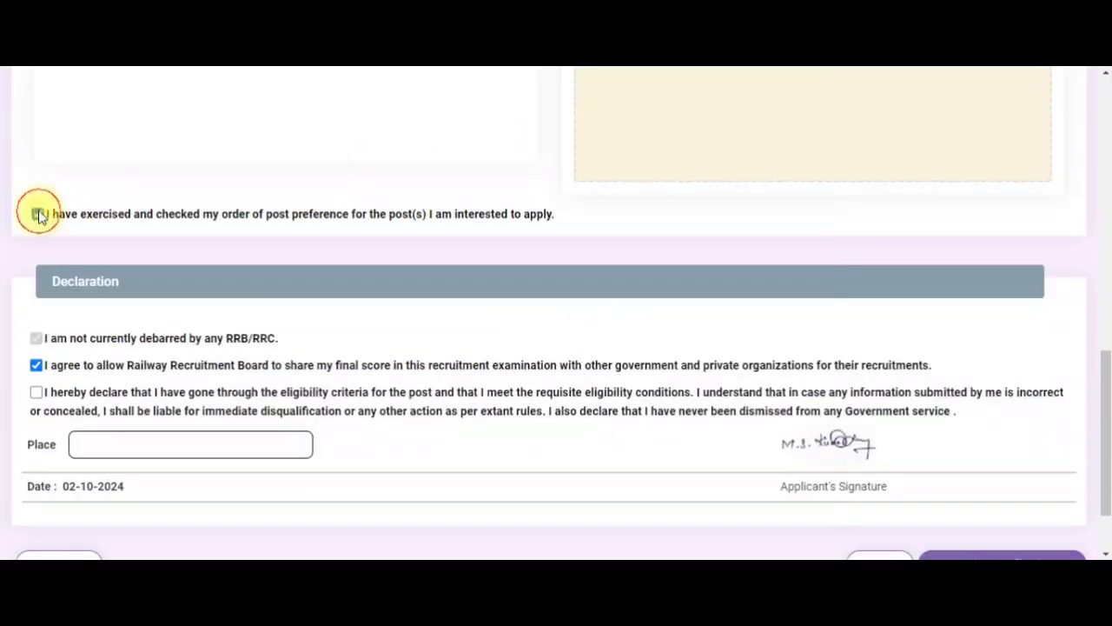
{"action": "left_click", "coordinate": [37, 392]}
{"action": "scroll", "coordinate": [163, 436], "scroll_direction": "down", "scroll_amount": 1}
{"action": "left_click", "coordinate": [198, 371]}
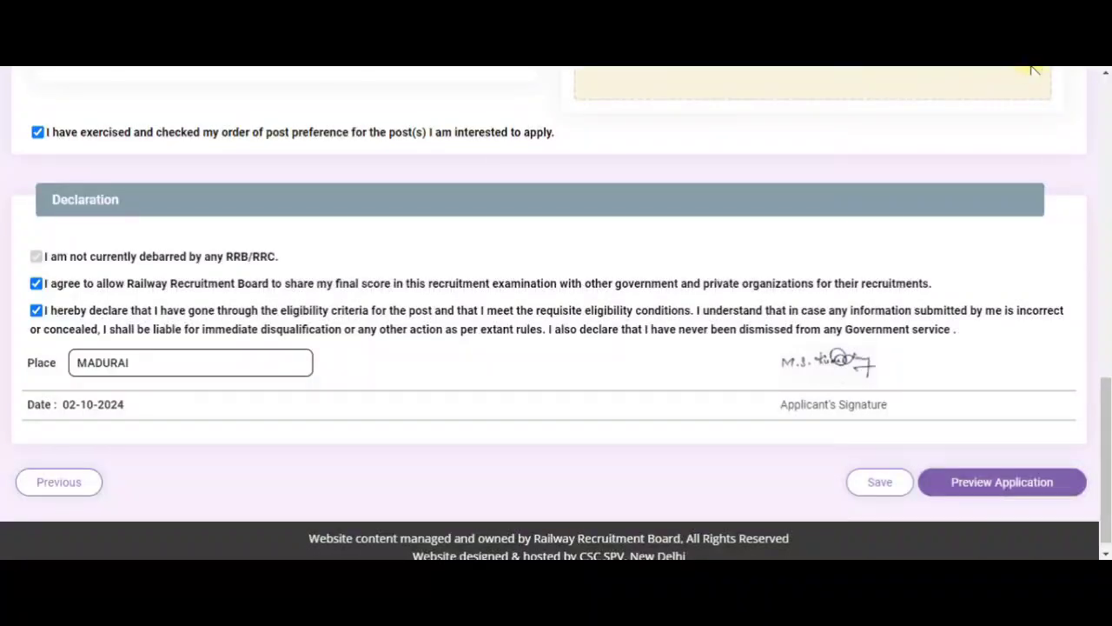
Step: Preview the application and review its personal, address, qualification, post preference and declaration details
{"action": "left_click", "coordinate": [993, 492]}
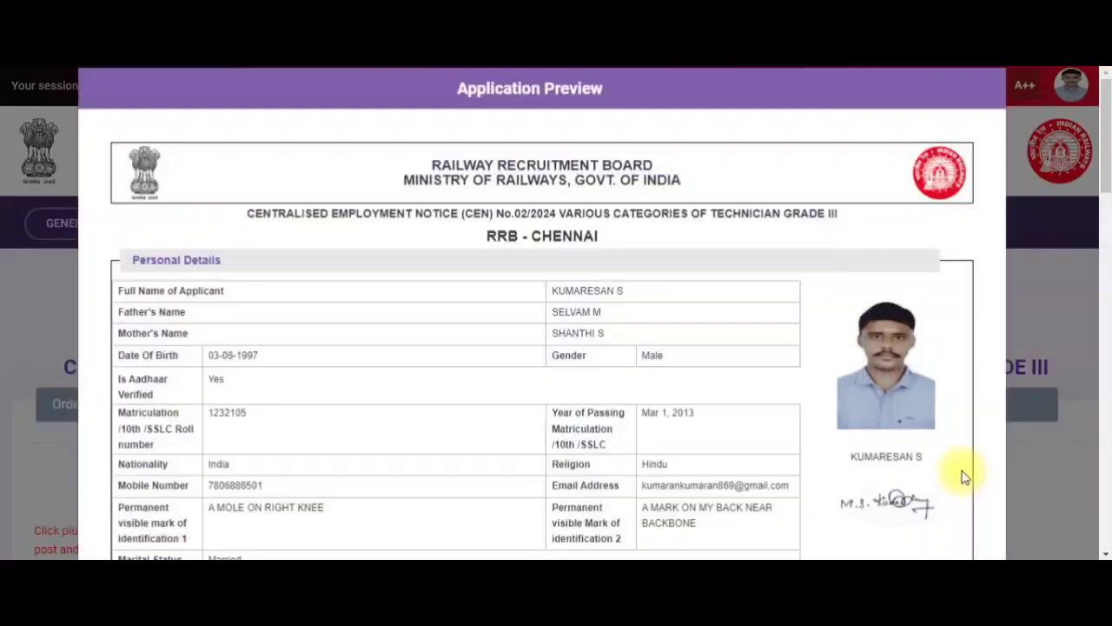
{"action": "scroll", "coordinate": [859, 400], "scroll_direction": "down", "scroll_amount": 2}
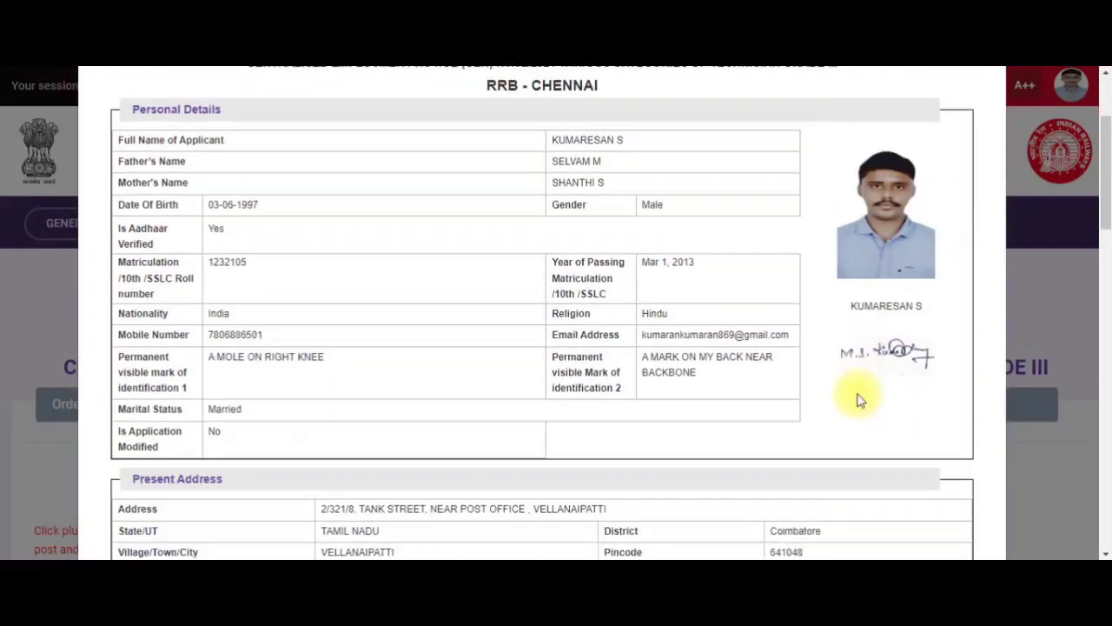
{"action": "scroll", "coordinate": [859, 399], "scroll_direction": "up", "scroll_amount": 2}
{"action": "scroll", "coordinate": [859, 400], "scroll_direction": "down", "scroll_amount": 1}
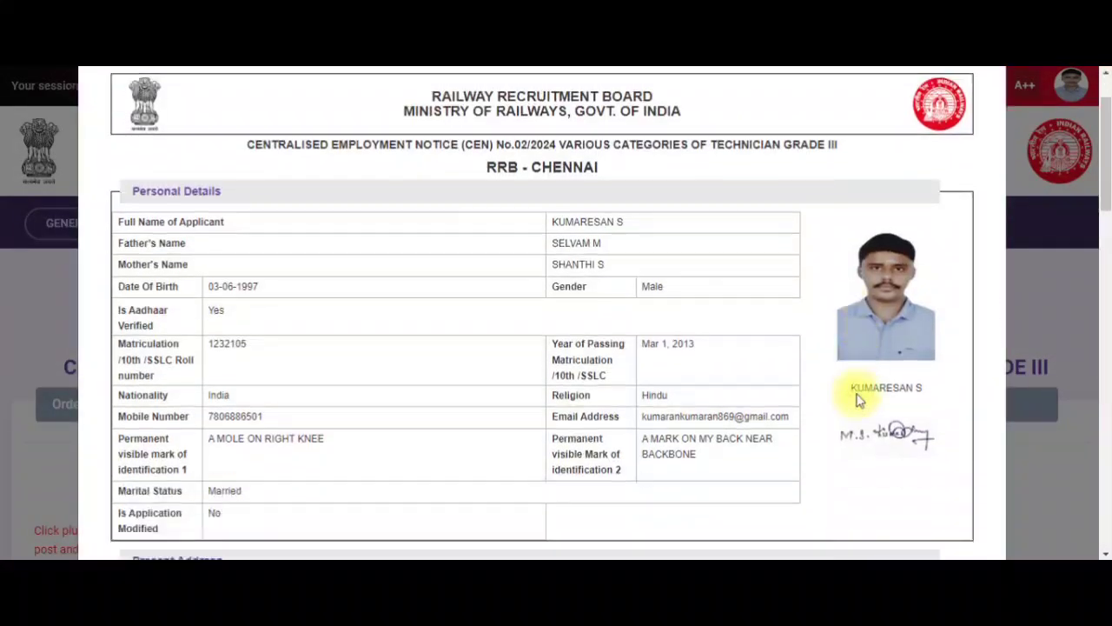
{"action": "scroll", "coordinate": [858, 394], "scroll_direction": "down", "scroll_amount": 12}
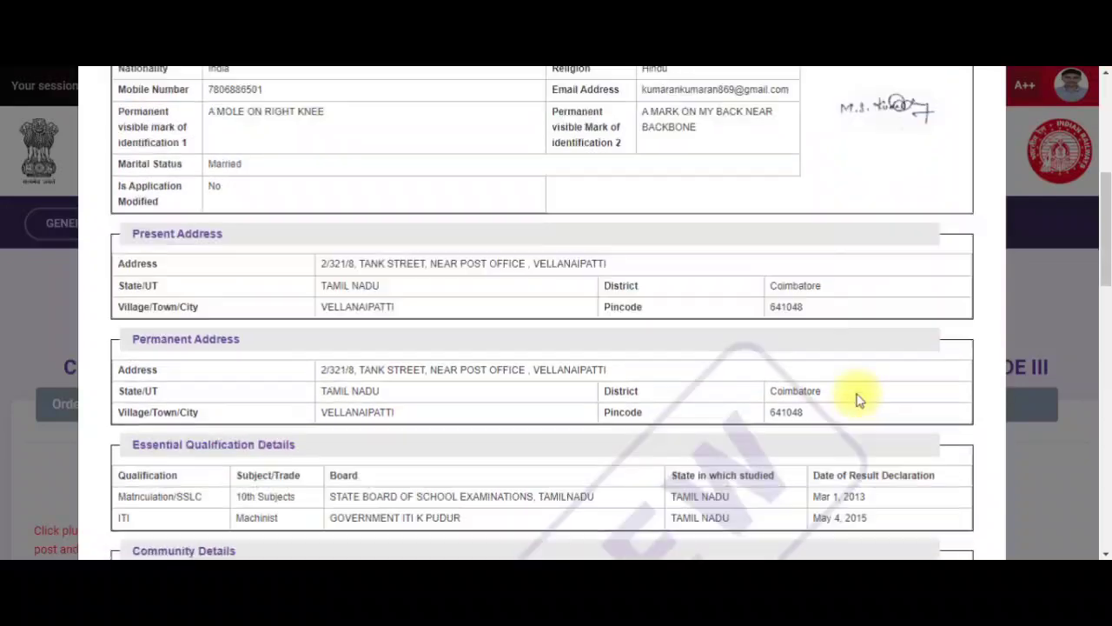
{"action": "scroll", "coordinate": [857, 399], "scroll_direction": "down", "scroll_amount": 5}
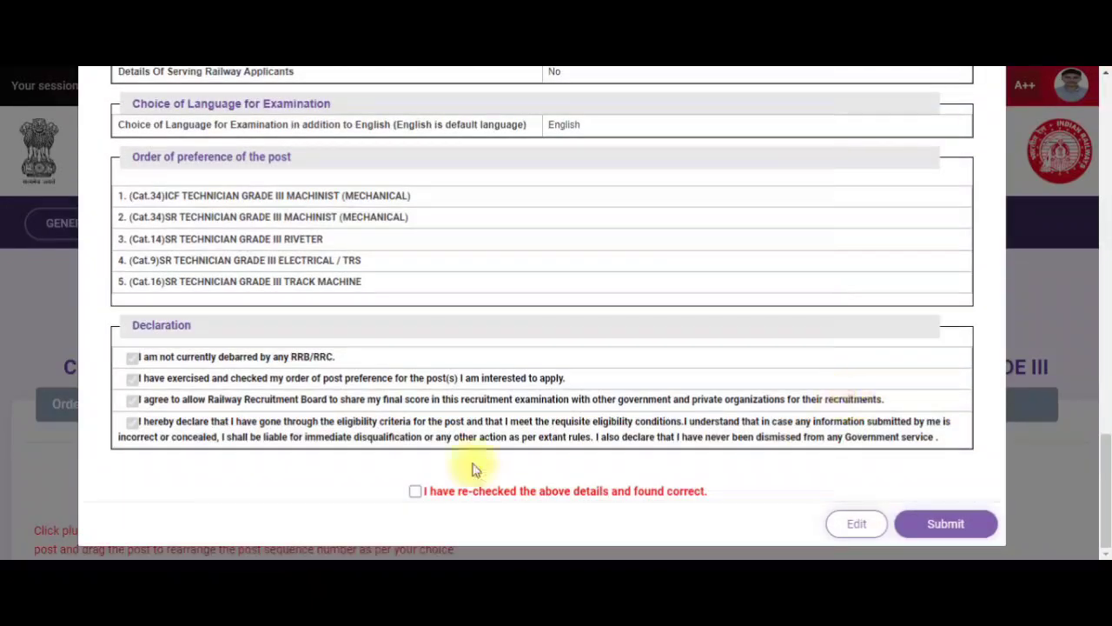
Step: Confirm that the previewed details were re-checked and found correct, and submit the application
{"action": "left_click", "coordinate": [417, 493]}
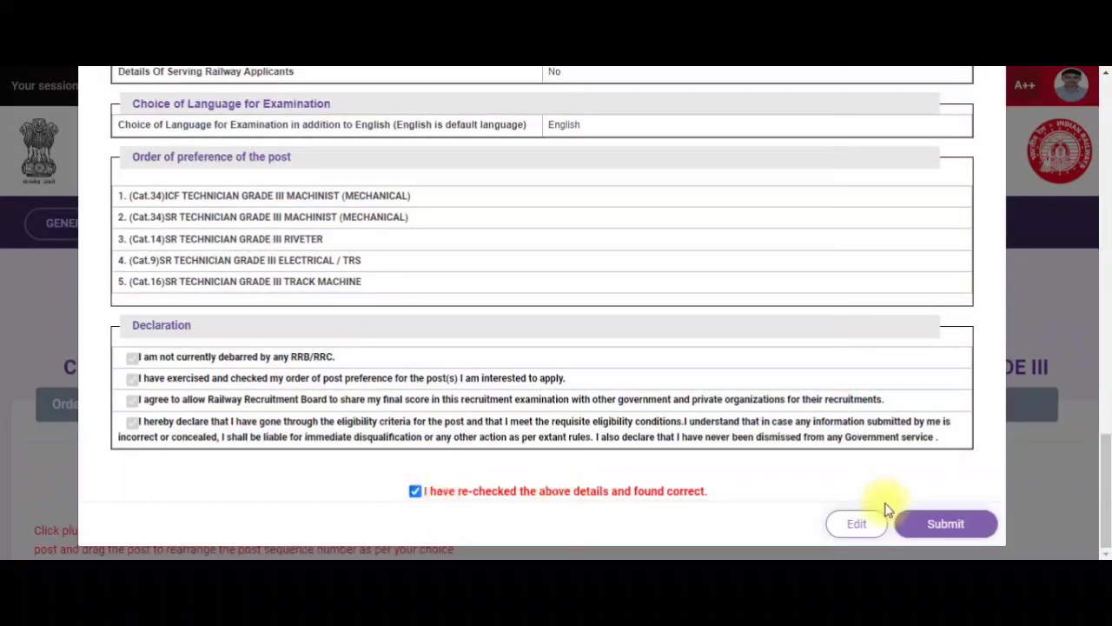
{"action": "left_click", "coordinate": [925, 532]}
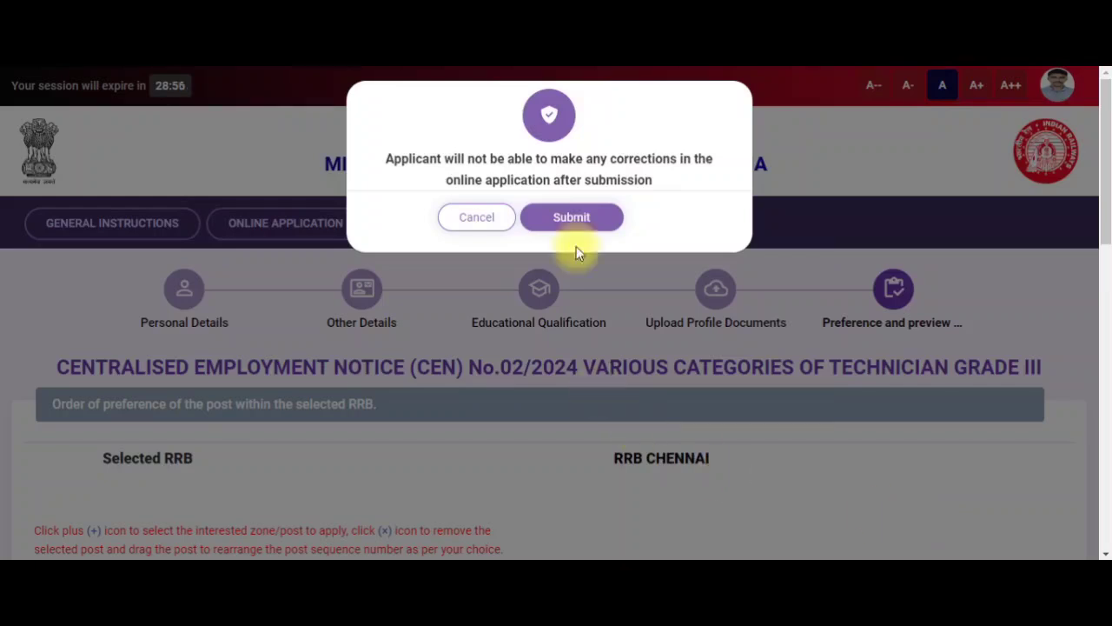
{"action": "left_click", "coordinate": [584, 219]}
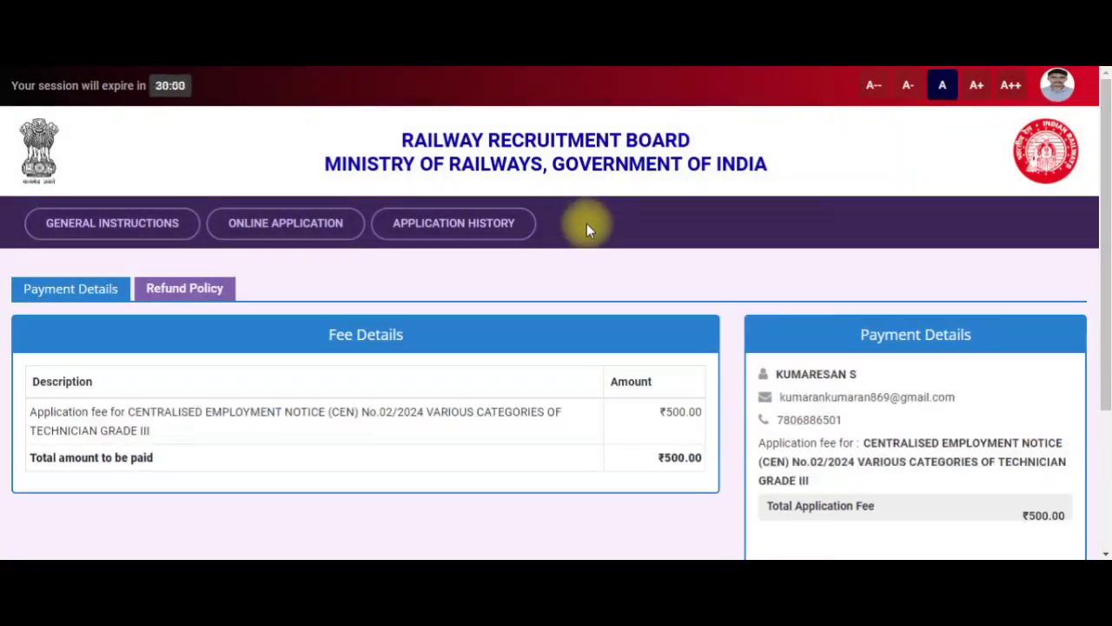
Step: Start paying the ₹500 application fee with SBIePay, agreeing to the payment terms and conditions
{"action": "scroll", "coordinate": [587, 223], "scroll_direction": "down", "scroll_amount": 3}
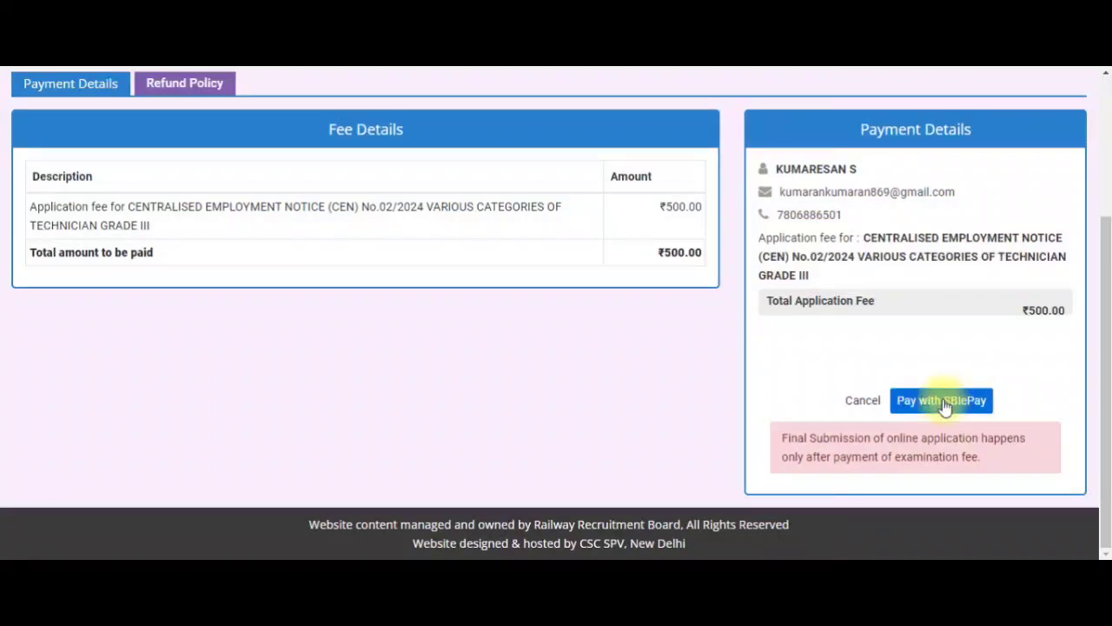
{"action": "left_click", "coordinate": [945, 402]}
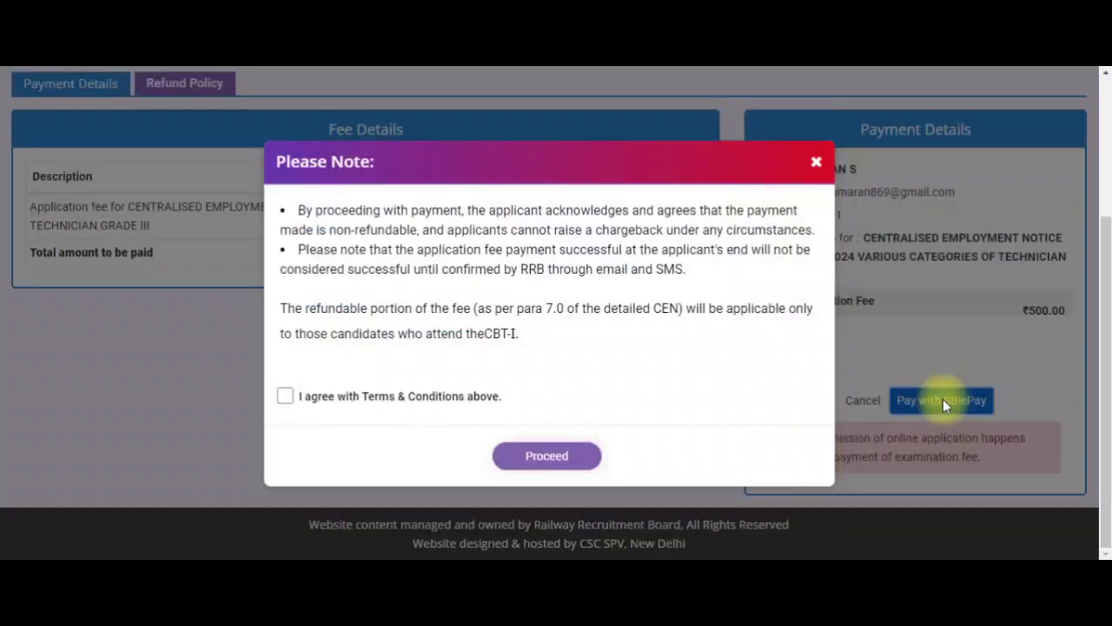
{"action": "left_click", "coordinate": [287, 396]}
{"action": "left_click", "coordinate": [544, 474]}
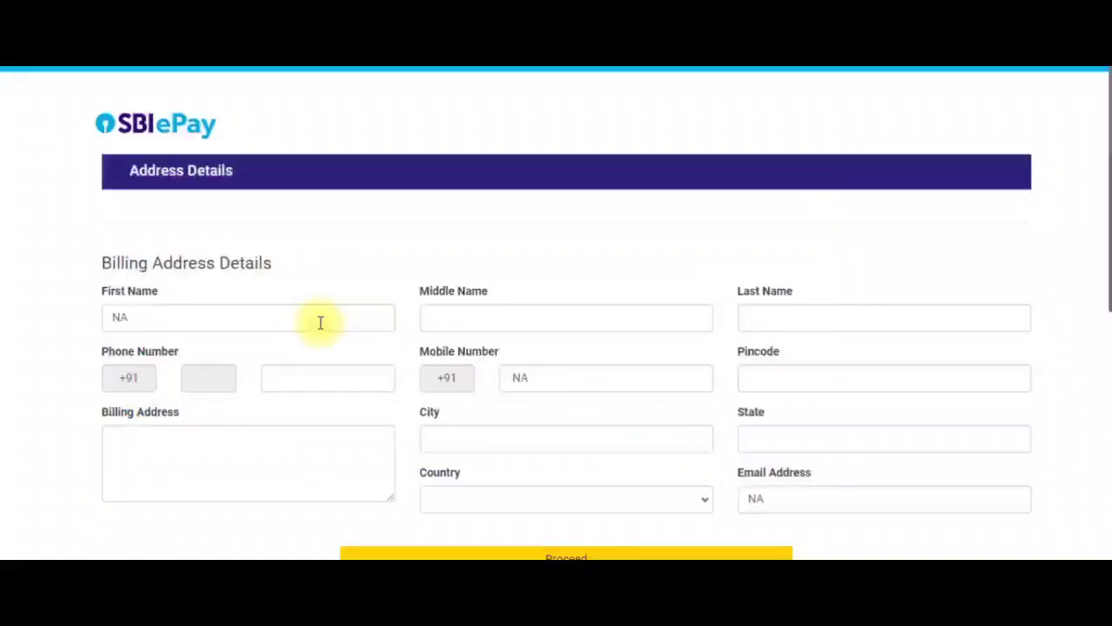
Step: Examine the Debit/Credit Card, Internet Banking and UPI payment options for the application fee
{"action": "scroll", "coordinate": [422, 183], "scroll_direction": "down", "scroll_amount": 2}
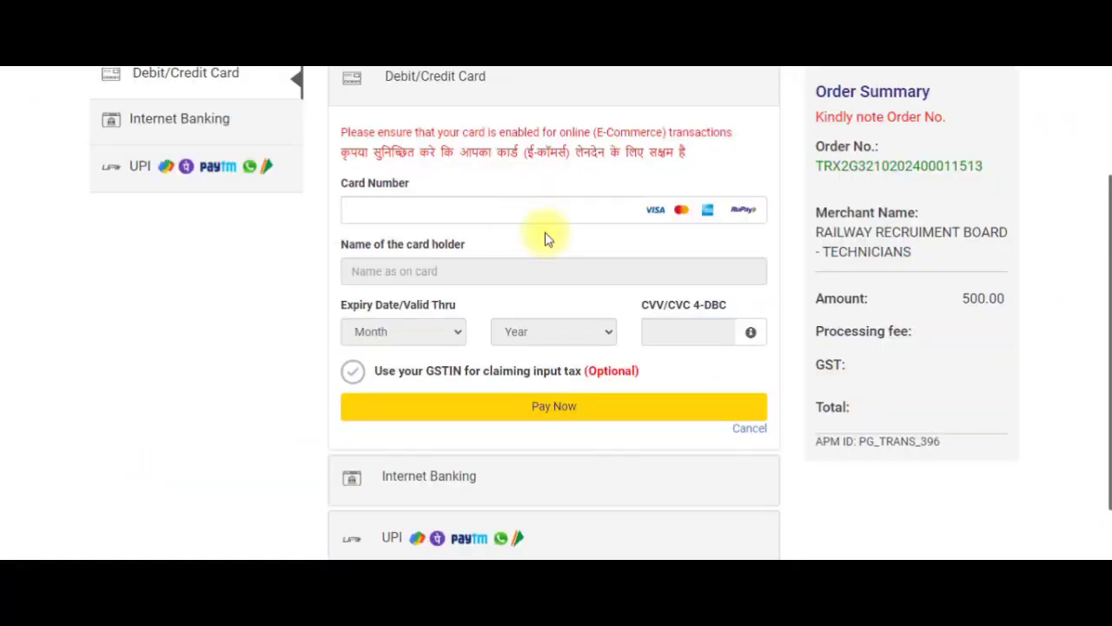
{"action": "scroll", "coordinate": [516, 255], "scroll_direction": "down", "scroll_amount": 1}
{"action": "scroll", "coordinate": [516, 256], "scroll_direction": "up", "scroll_amount": 2}
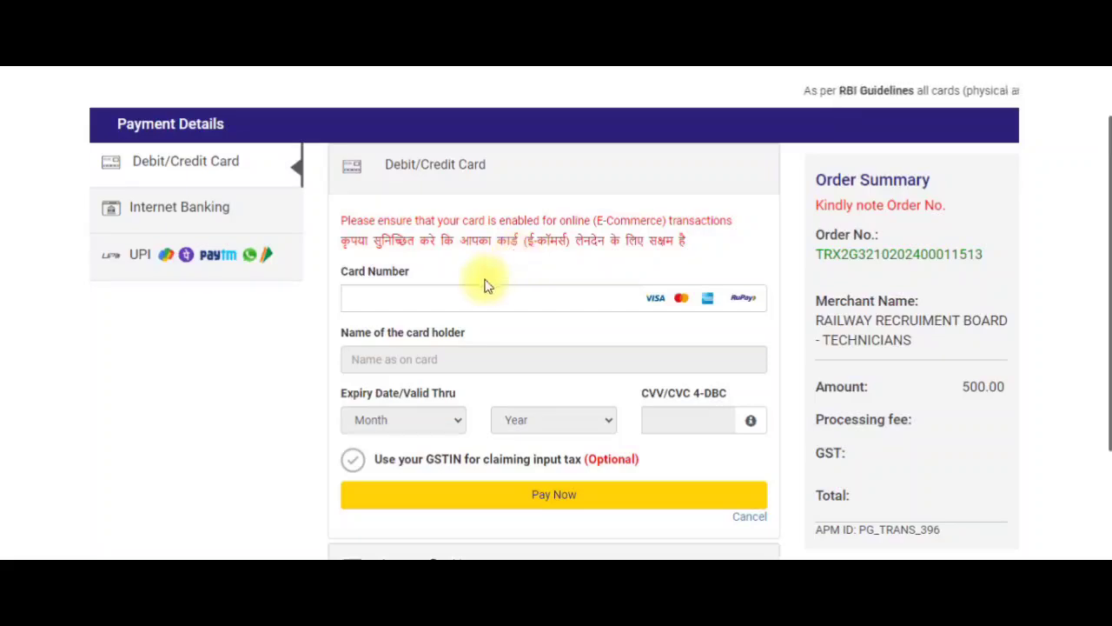
{"action": "left_click", "coordinate": [209, 209]}
{"action": "left_click", "coordinate": [208, 254]}
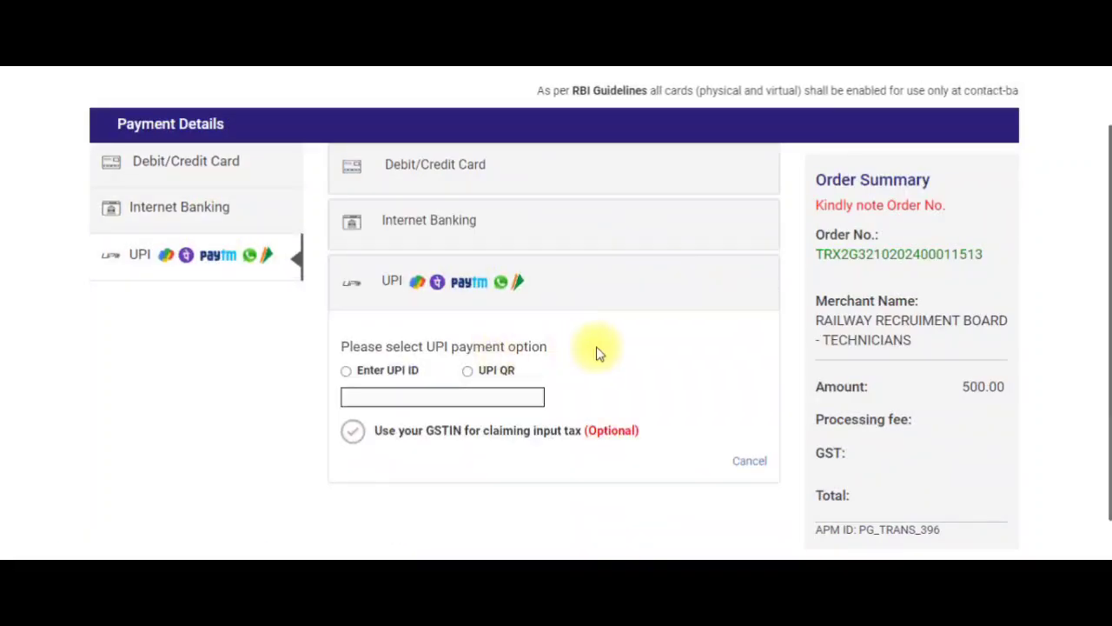
{"action": "scroll", "coordinate": [600, 352], "scroll_direction": "down", "scroll_amount": 1}
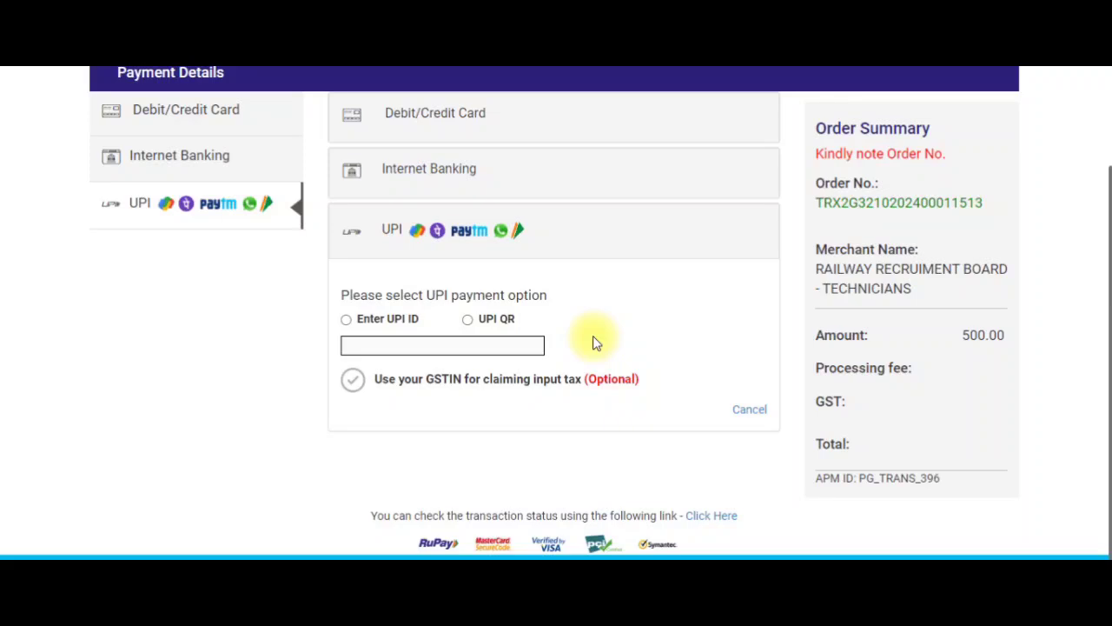